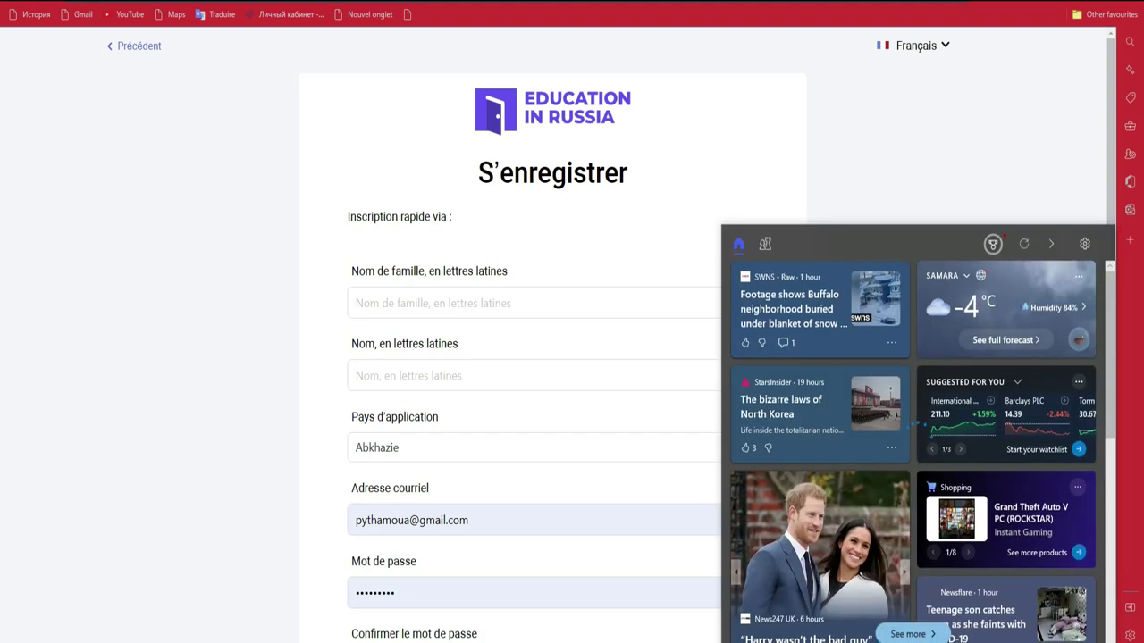
Dismiss the Windows news and weather panel to reveal the French registration form
click(953, 181)
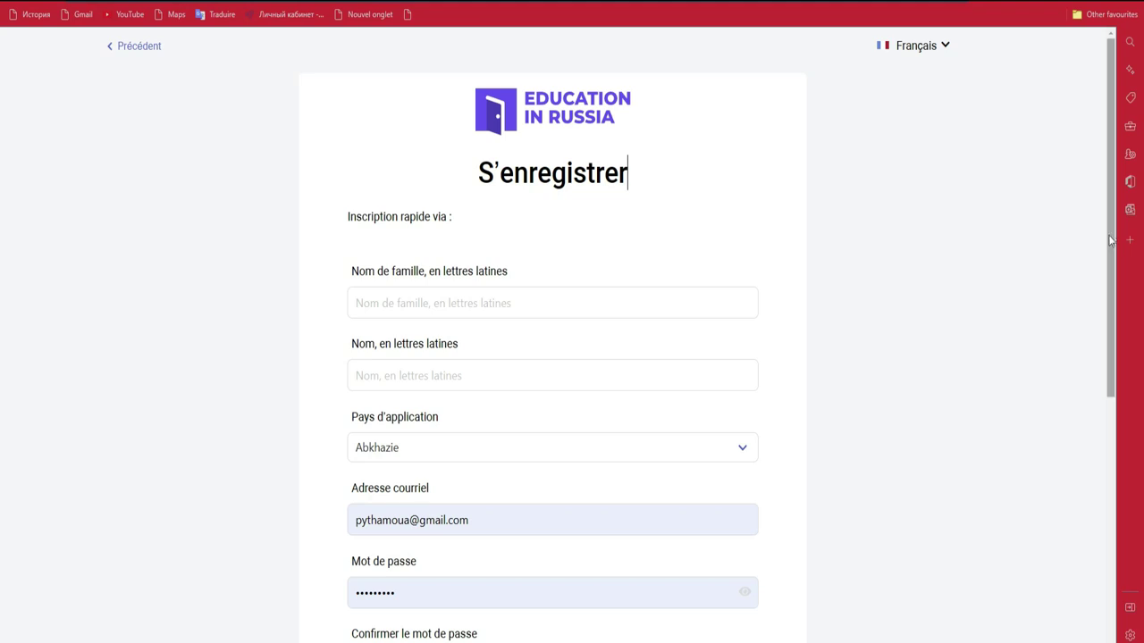
drag(1113, 241, 1115, 394)
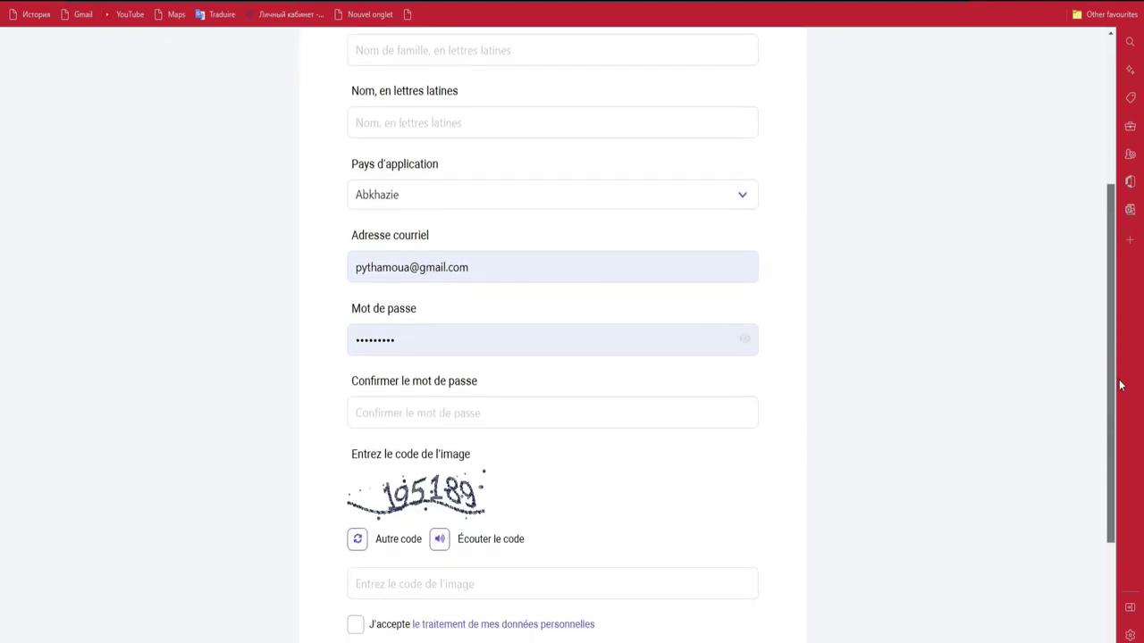
triple_click(483, 264)
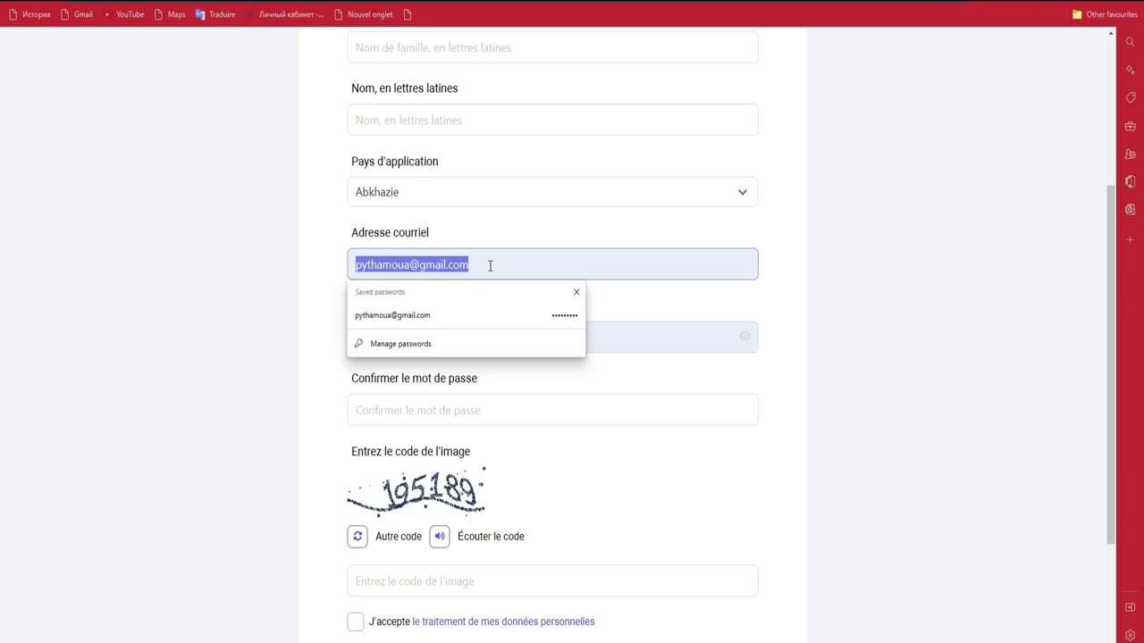
key(Down)
key(Return)
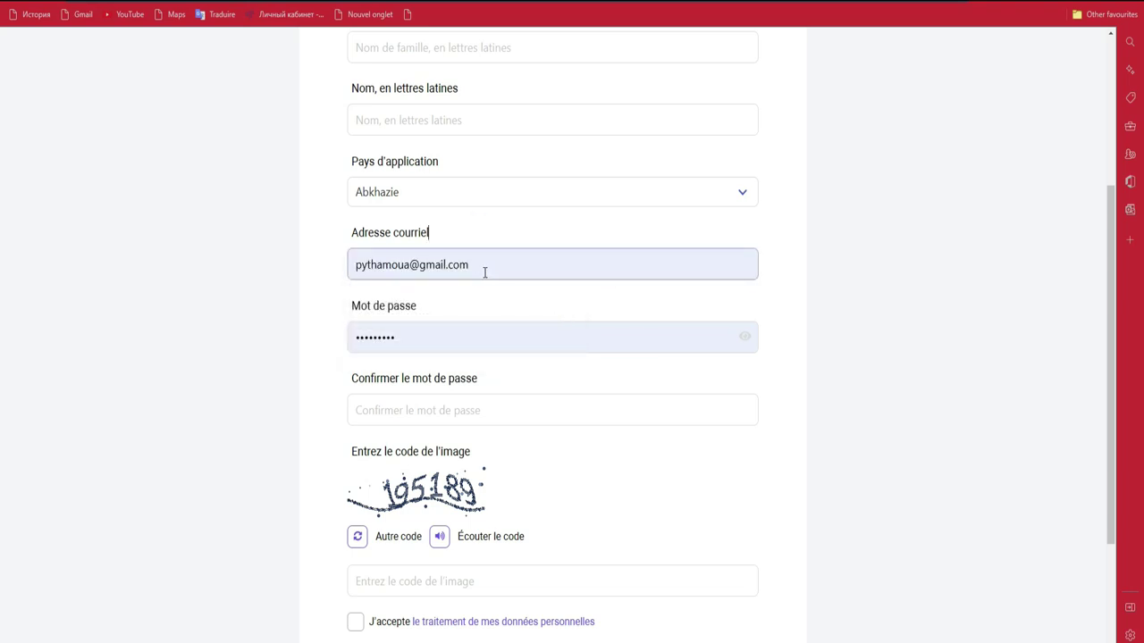
drag(1112, 455, 1101, 334)
scroll(1111, 323, down, 2)
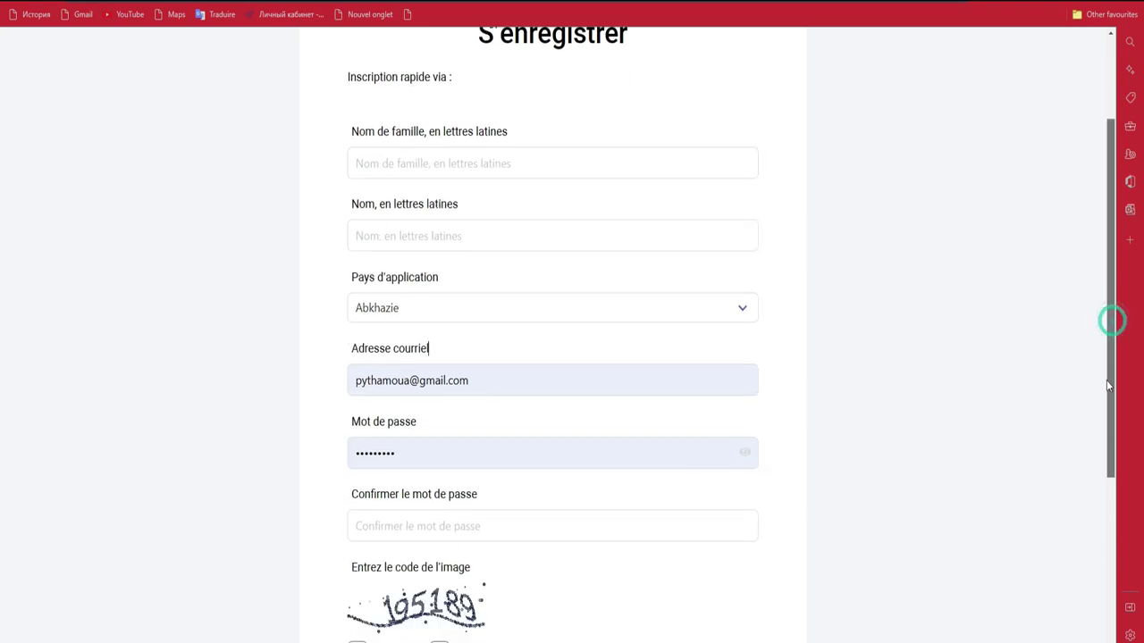
click(478, 367)
drag(478, 368, 324, 375)
click(324, 374)
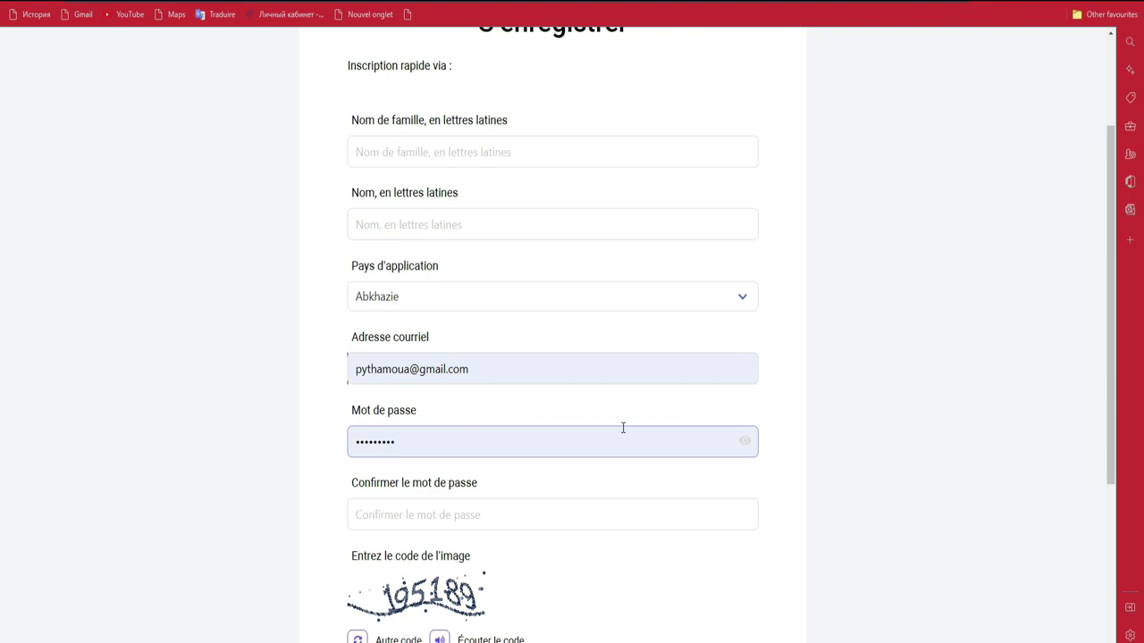
click(616, 427)
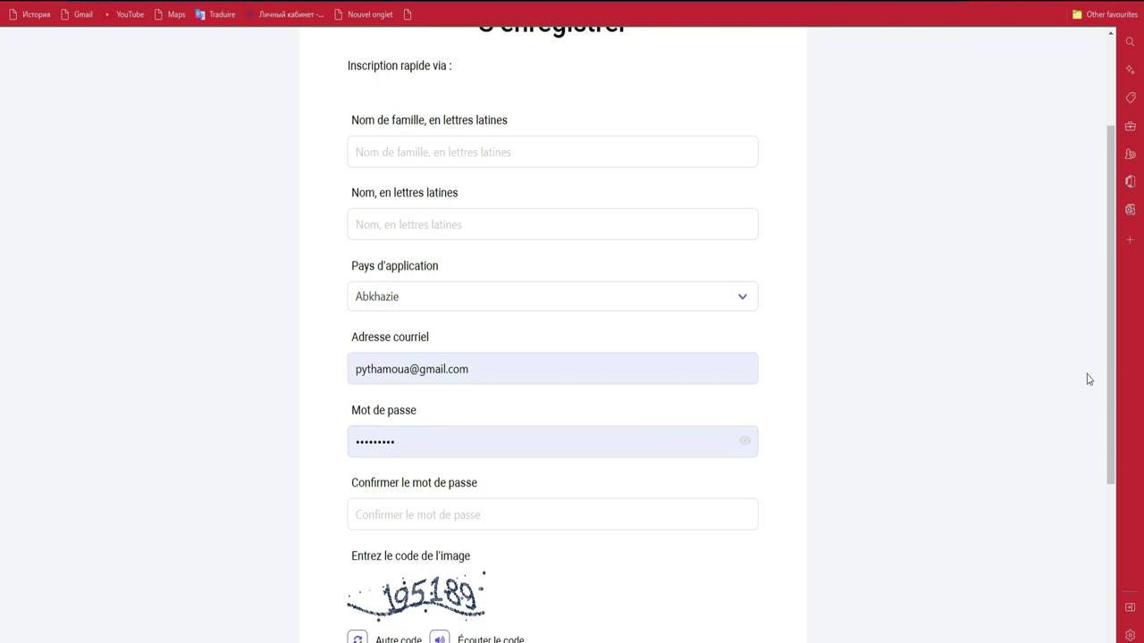
drag(1114, 370, 1102, 235)
drag(1110, 193, 1076, 204)
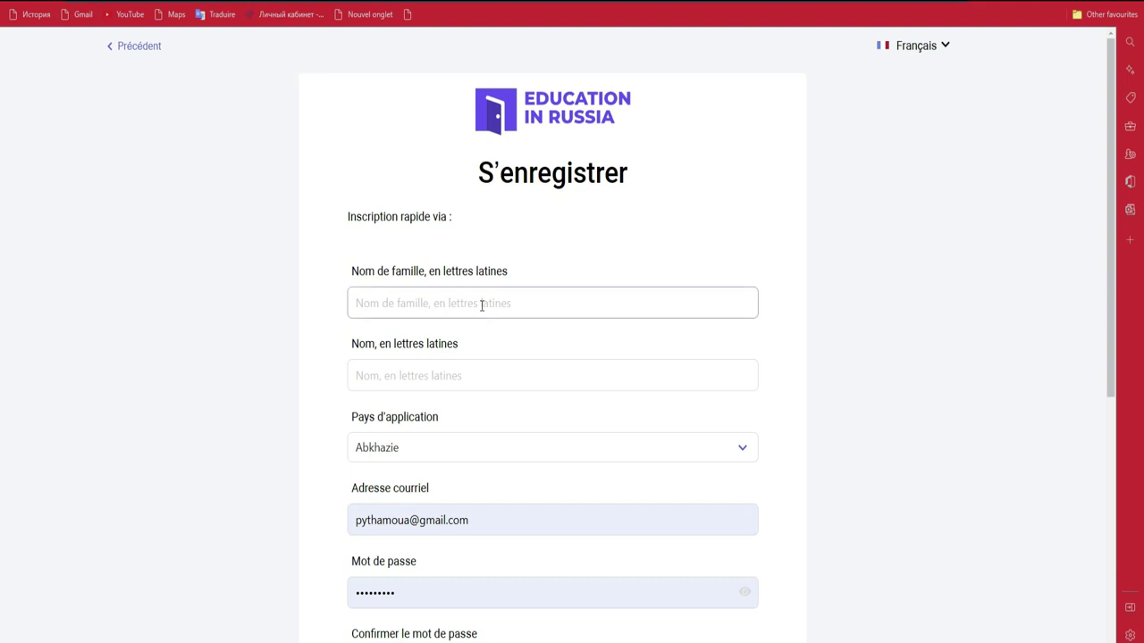
Enter the surname and first name in the Latin-letter fields
click(472, 520)
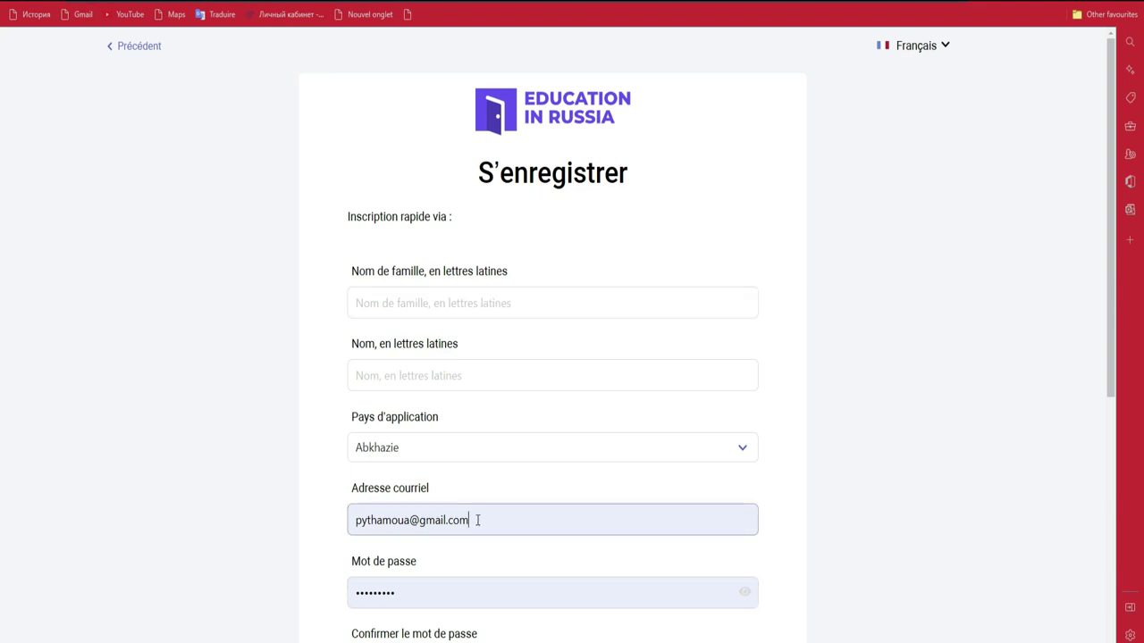
click(452, 301)
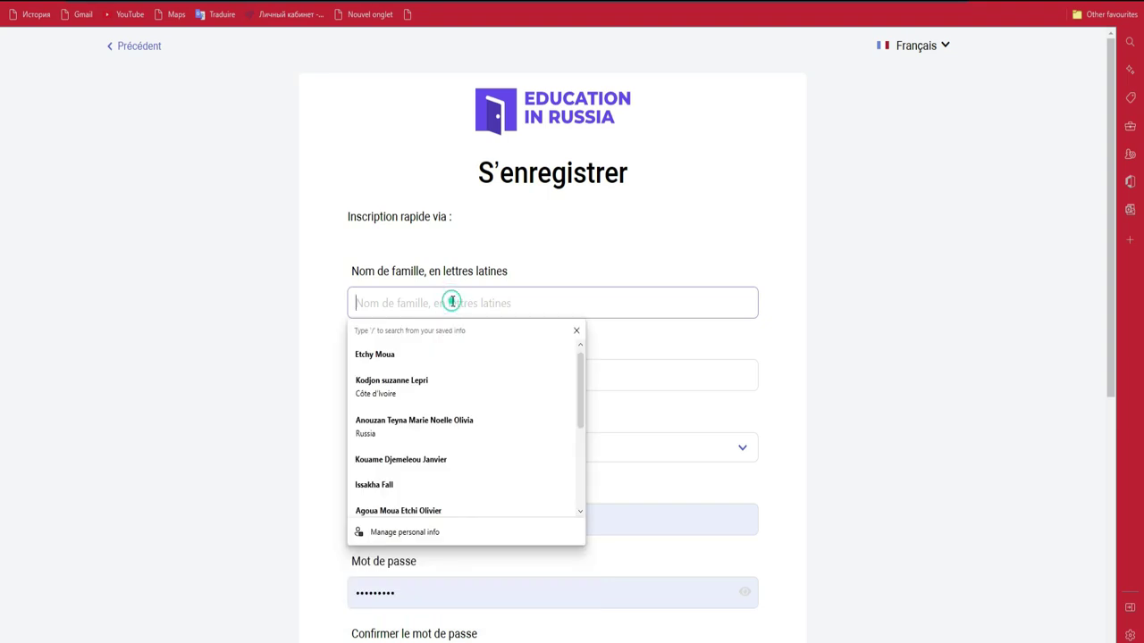
text(guiole)
click(313, 330)
click(396, 375)
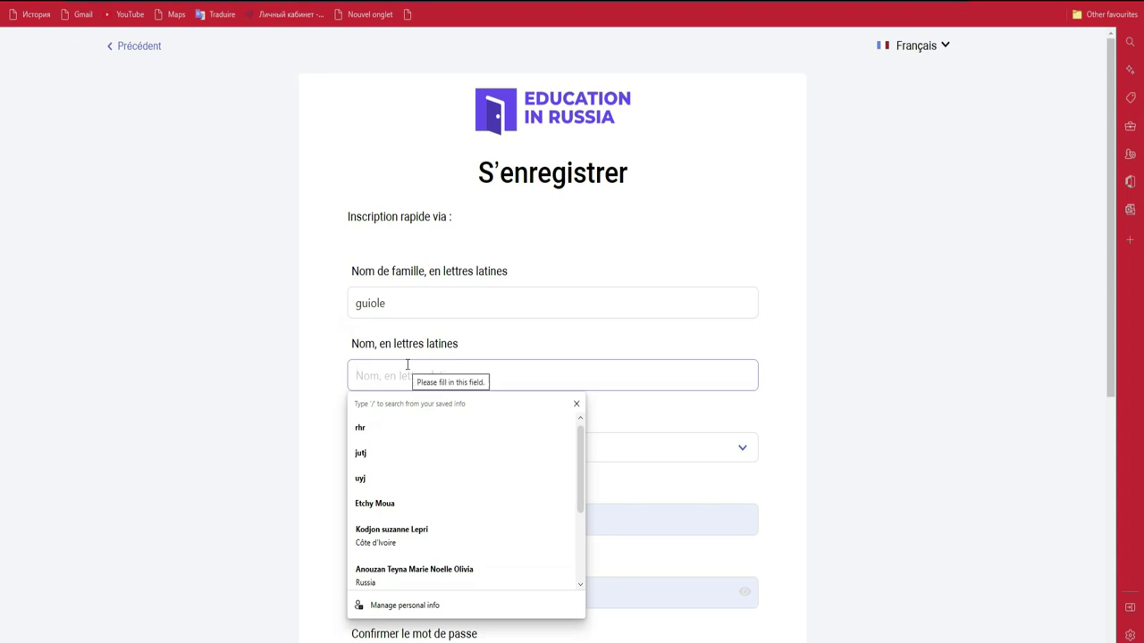
text(lugonik)
click(325, 396)
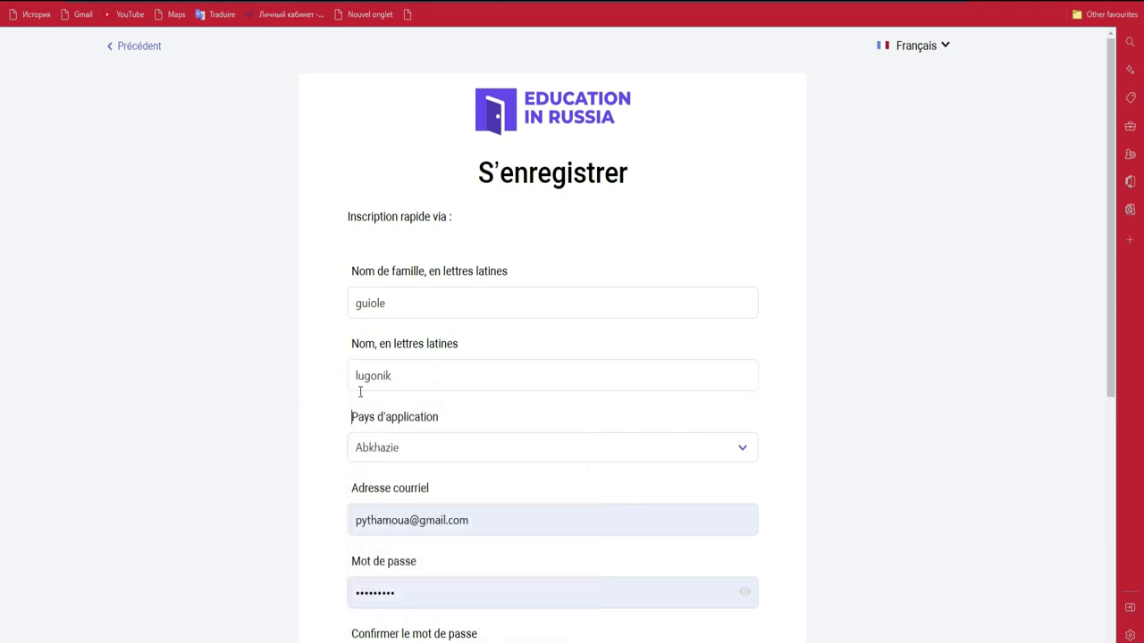
Choose Côte d'Ivoire from the Pays d'application list
click(488, 459)
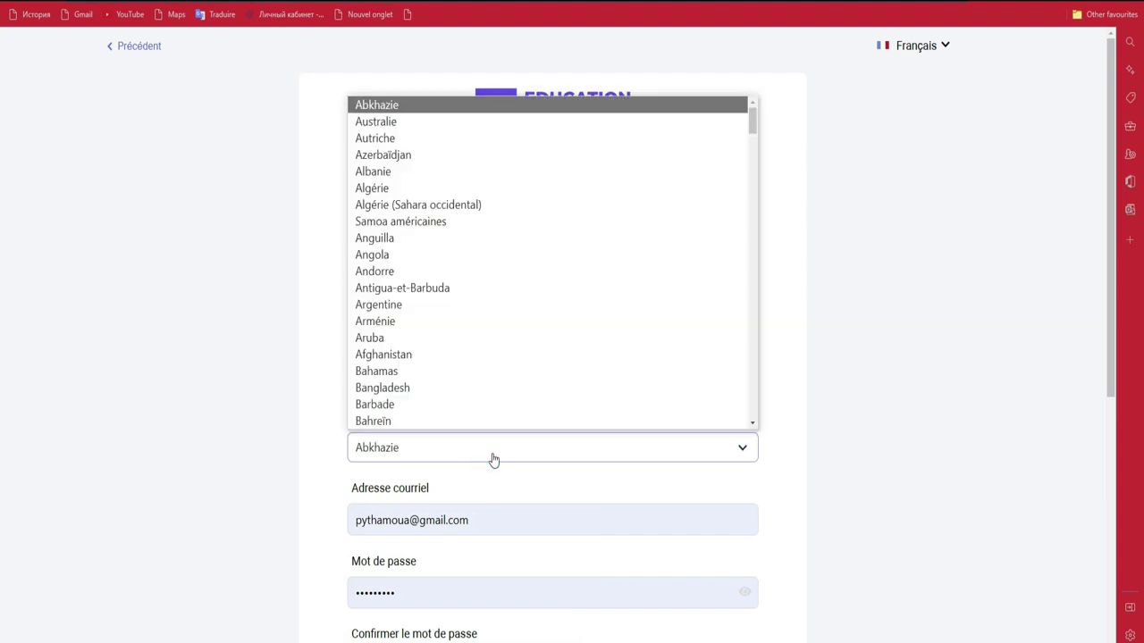
scroll(755, 214, down, 12)
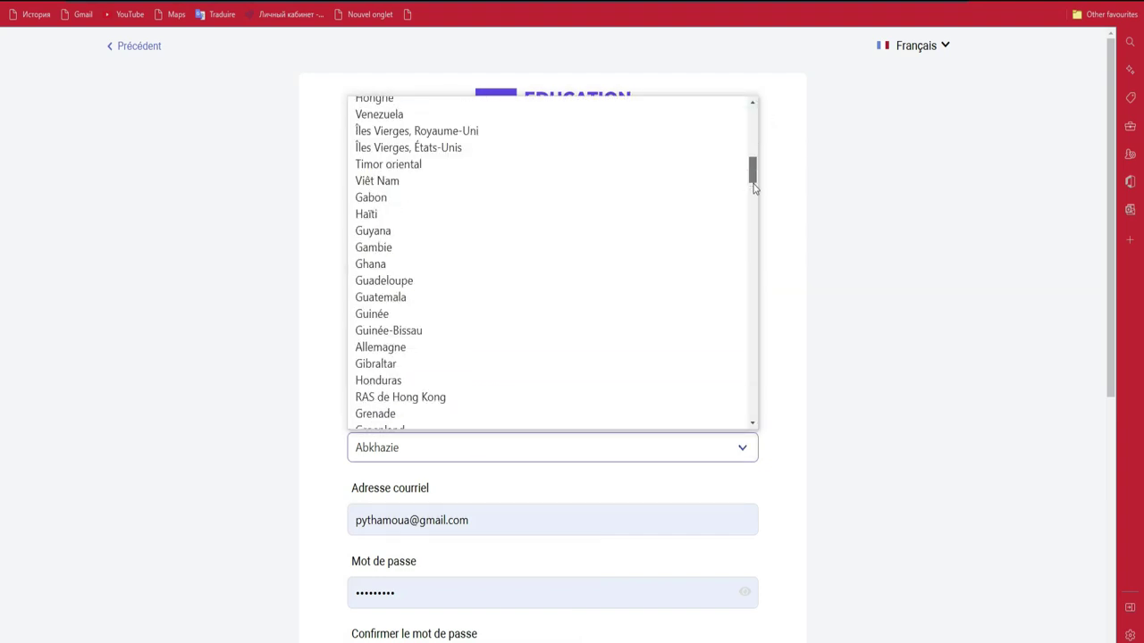
scroll(759, 188, up, 8)
drag(760, 163, 766, 237)
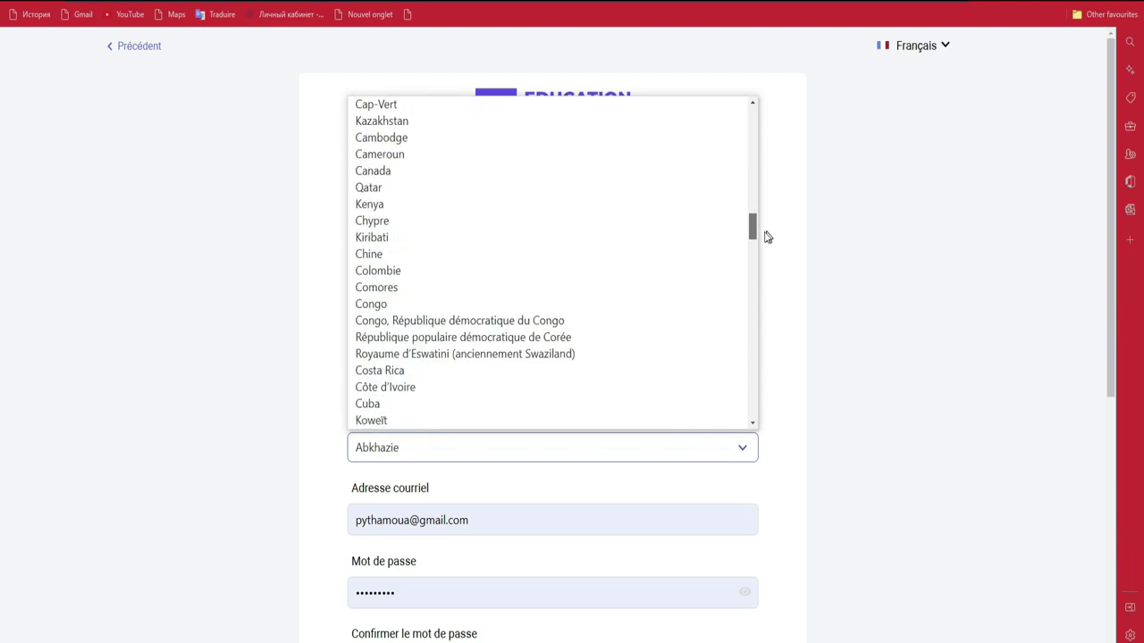
click(403, 388)
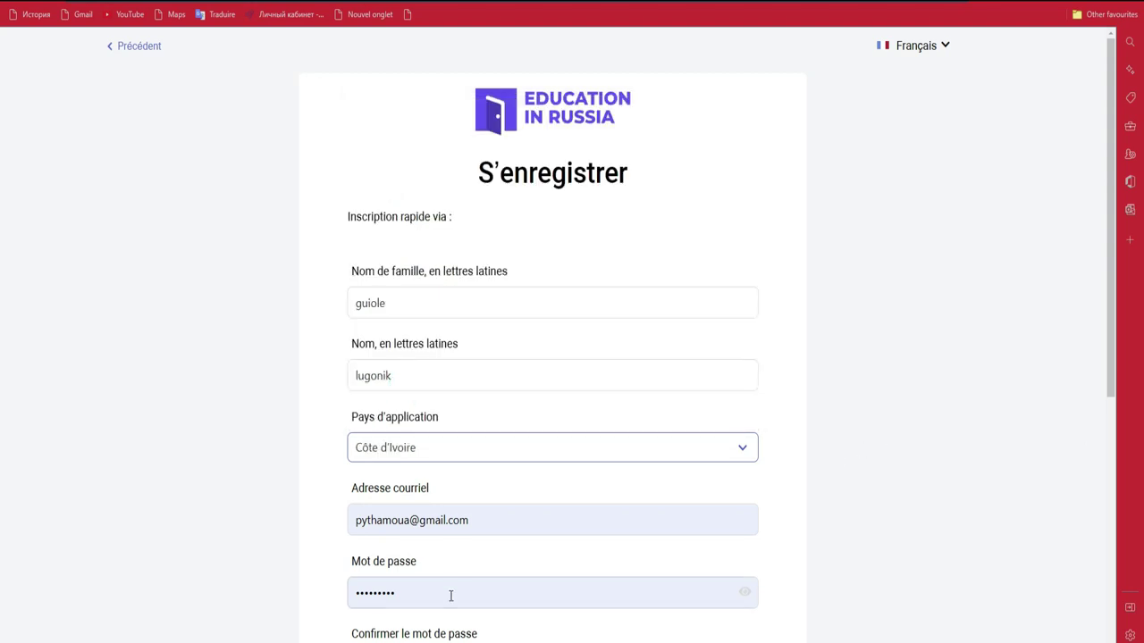
Replace the old e-mail address with a new Gmail address
triple_click(474, 520)
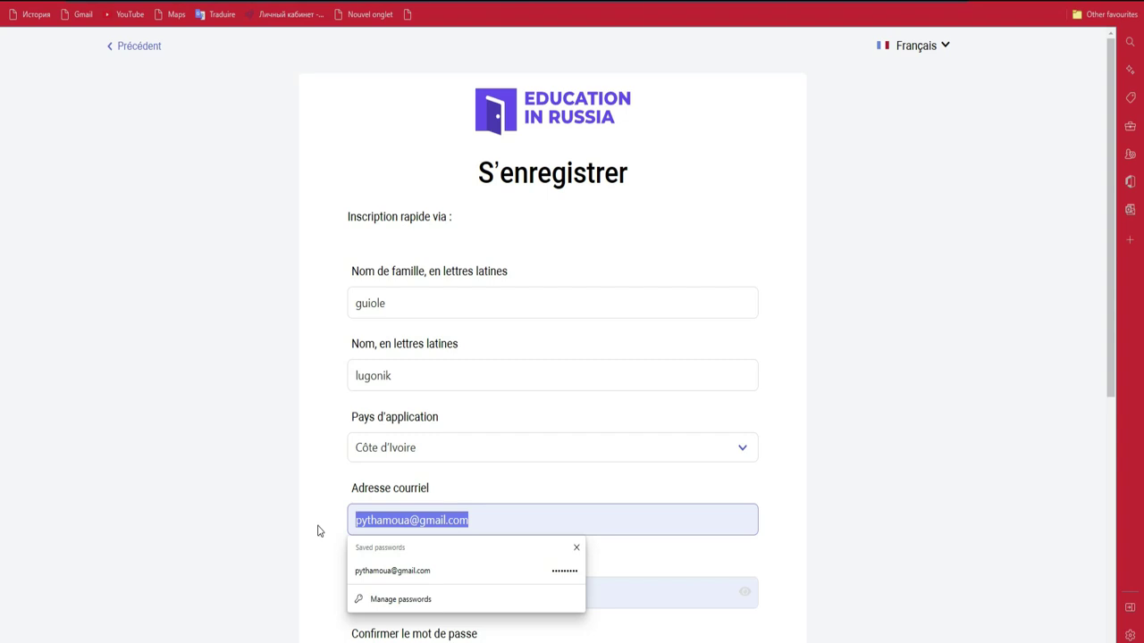
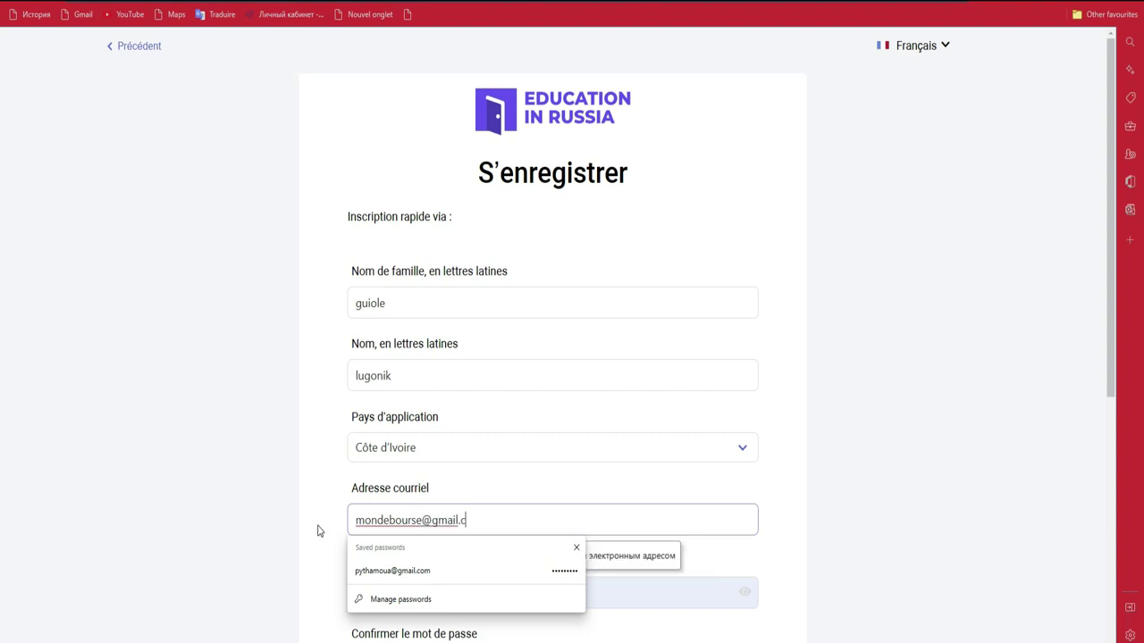
click(553, 489)
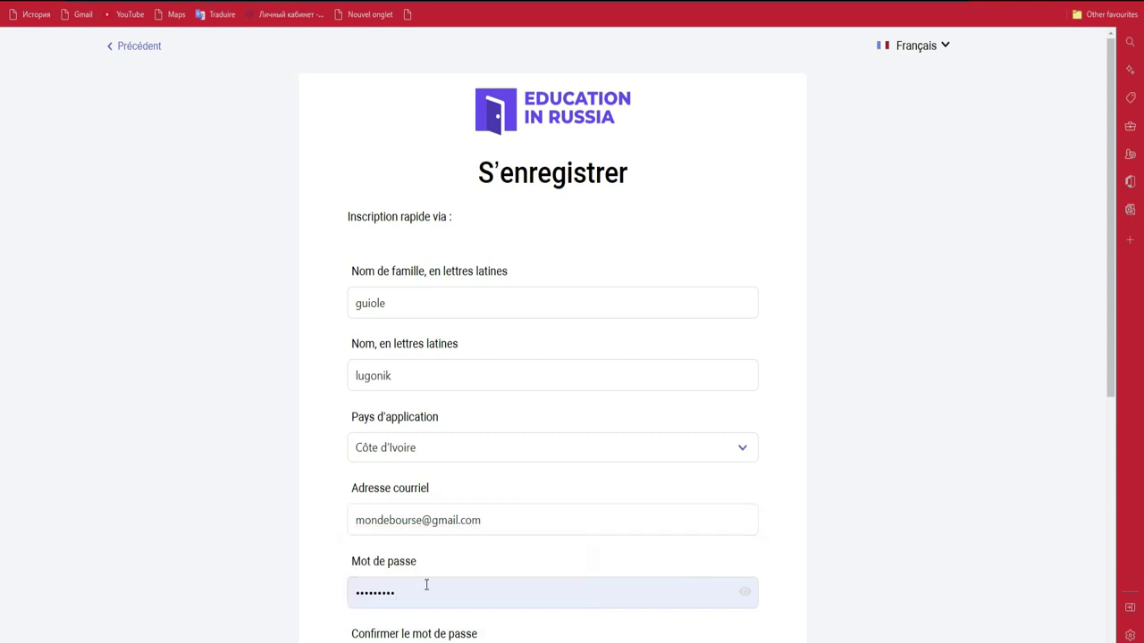
Overwrite the existing password in the Mot de passe field with a new one
scroll(1113, 337, down, 1)
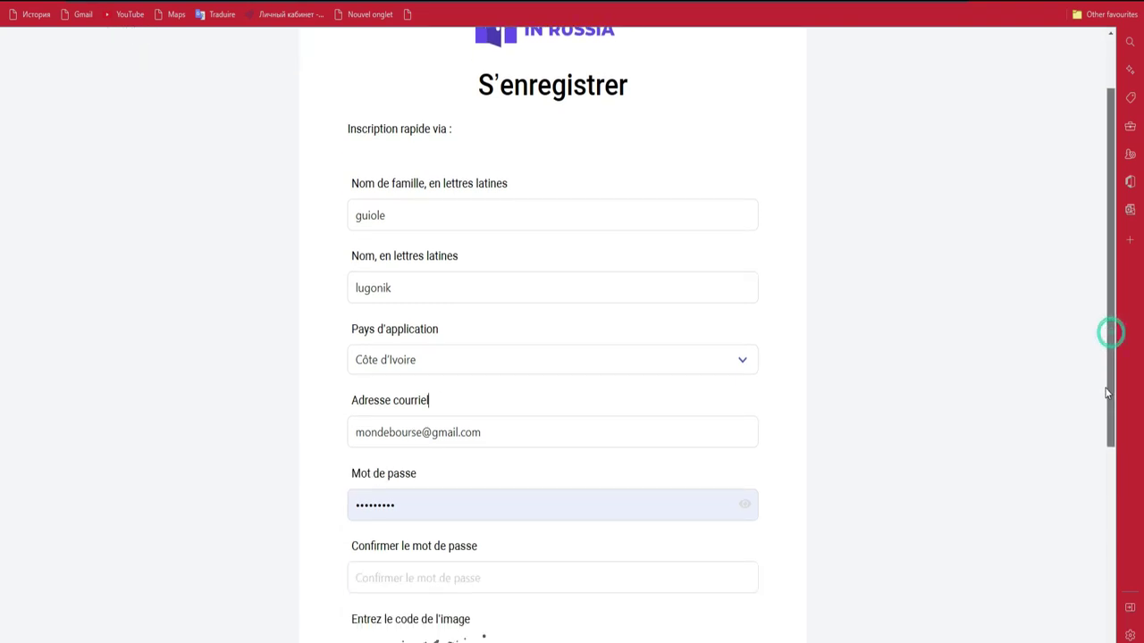
click(402, 483)
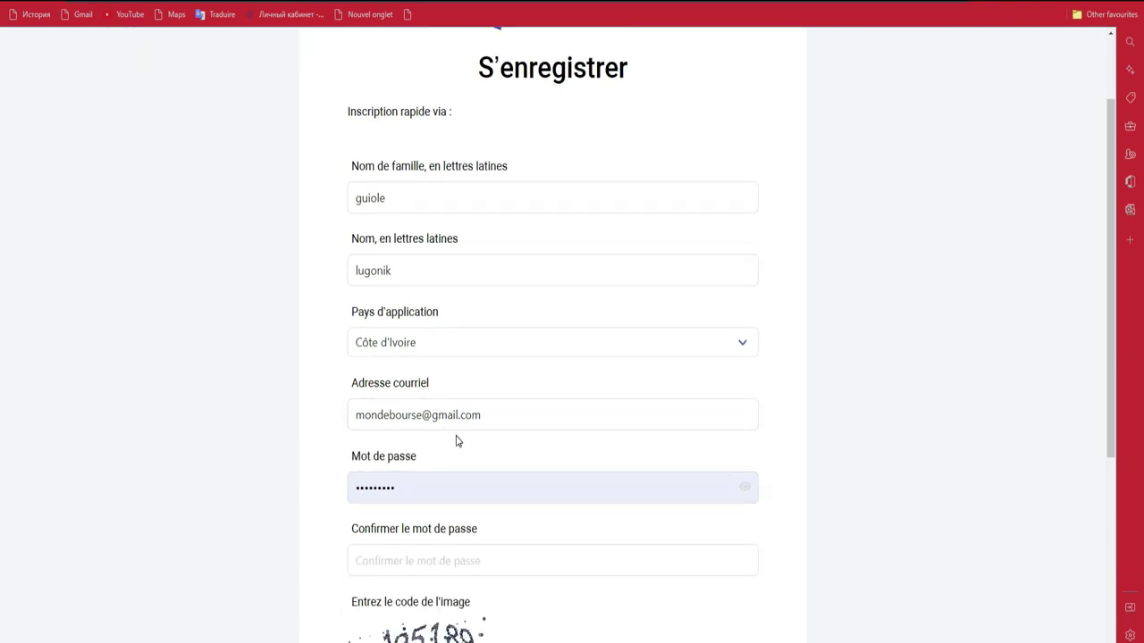
double_click(399, 486)
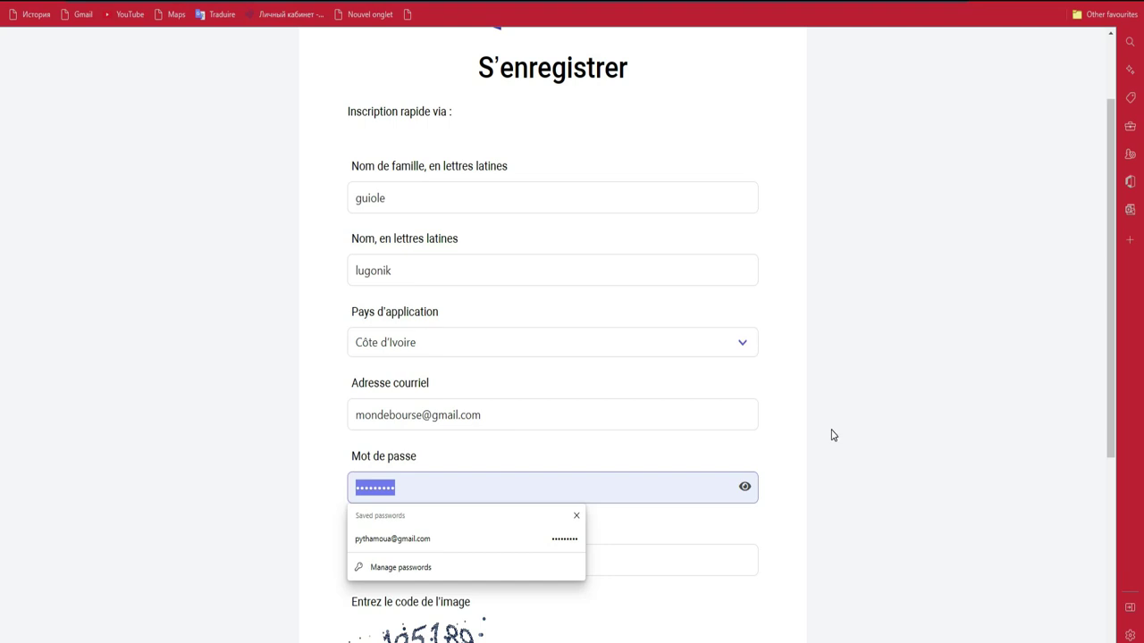
text(•)
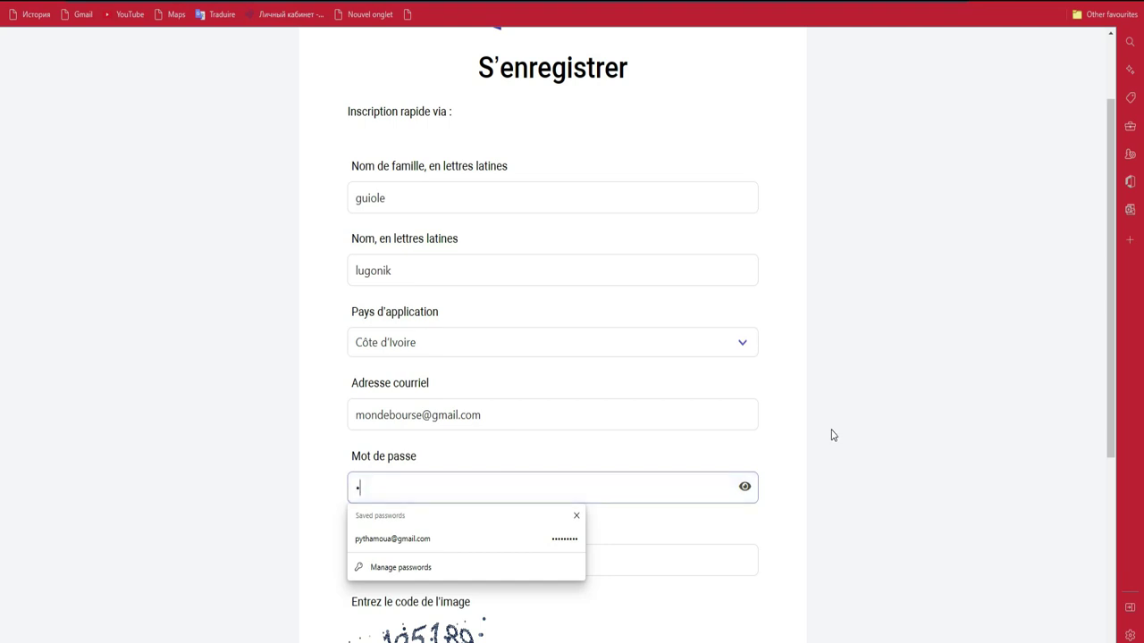
text(••••••••)
Retype the password in the confirmation field
click(963, 453)
drag(1113, 288, 1113, 362)
click(640, 435)
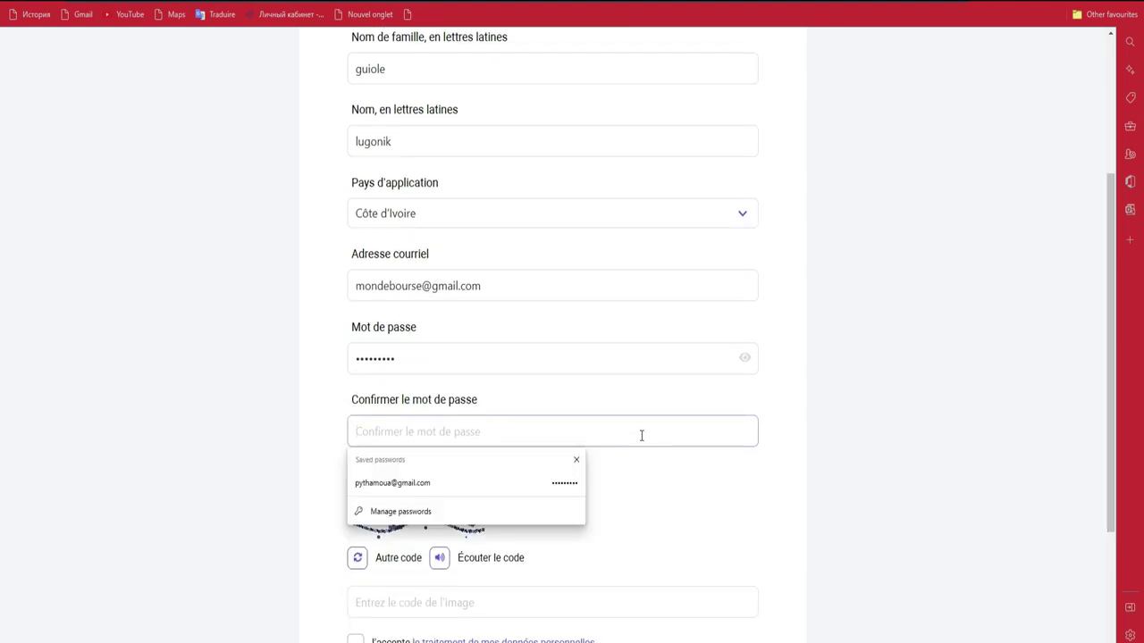
text(*****)
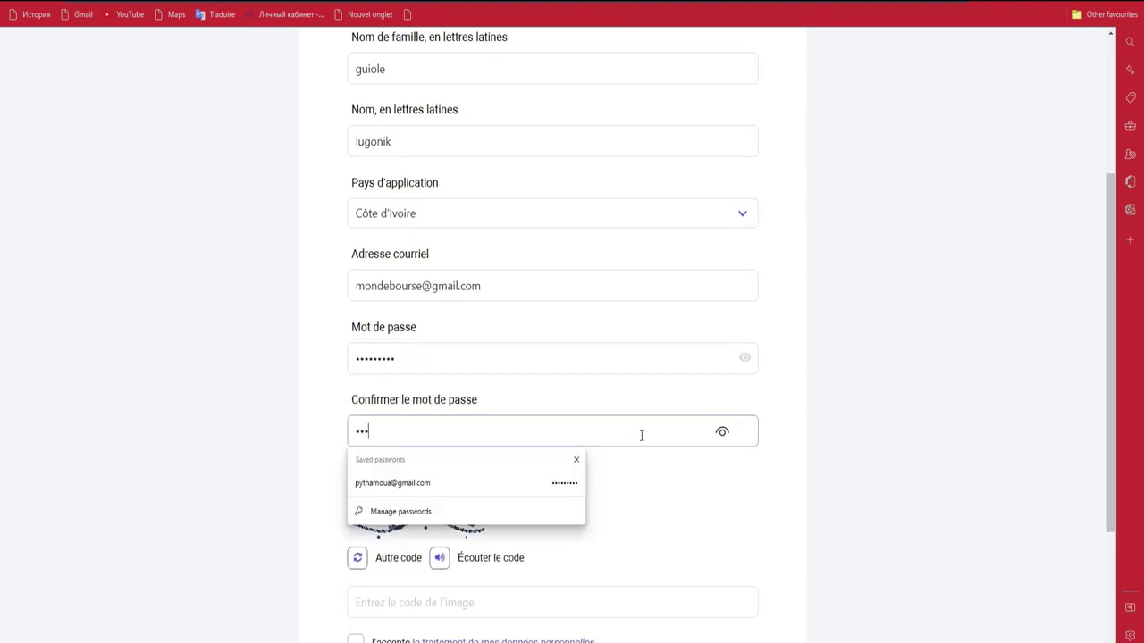
text(****)
click(933, 466)
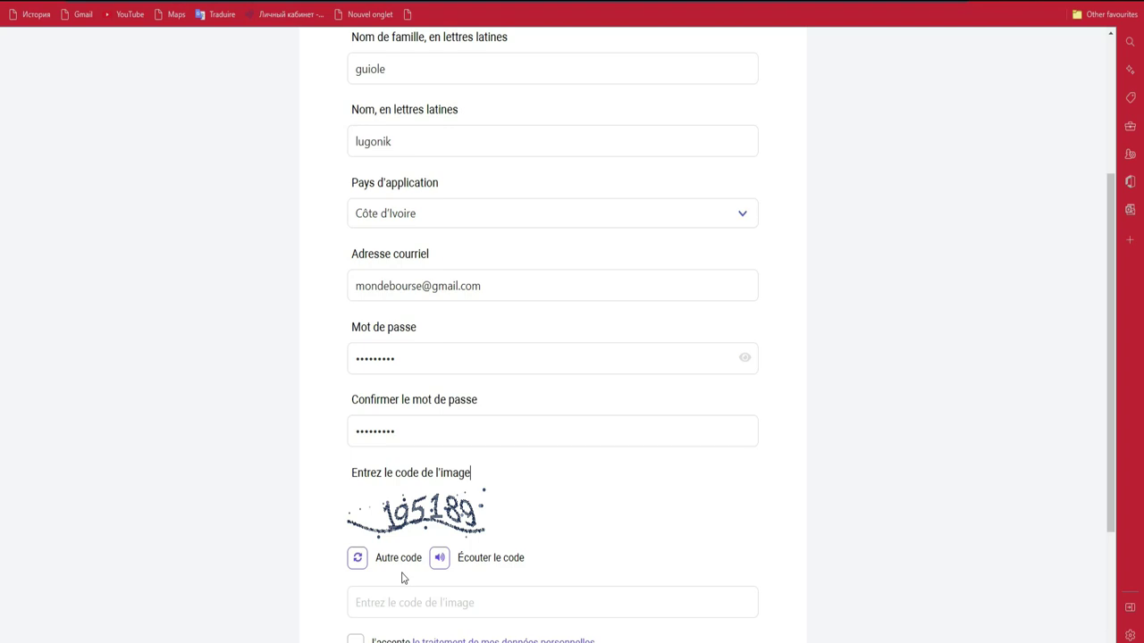
Enter image code 195189 and accept both the personal-data and cookie consents
click(381, 602)
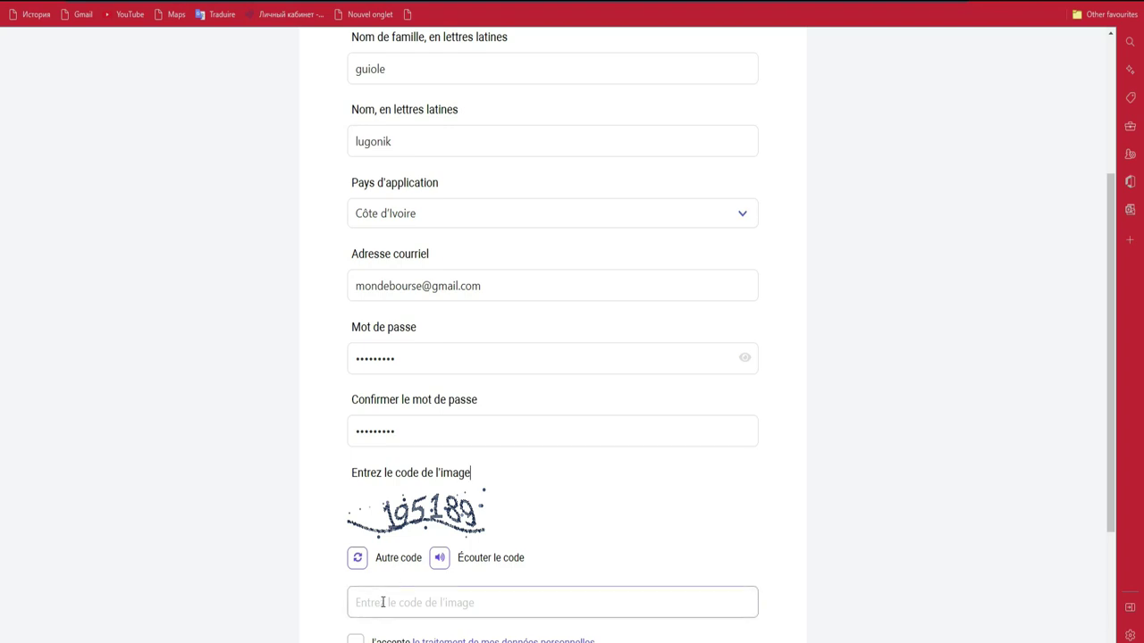
text(1951)
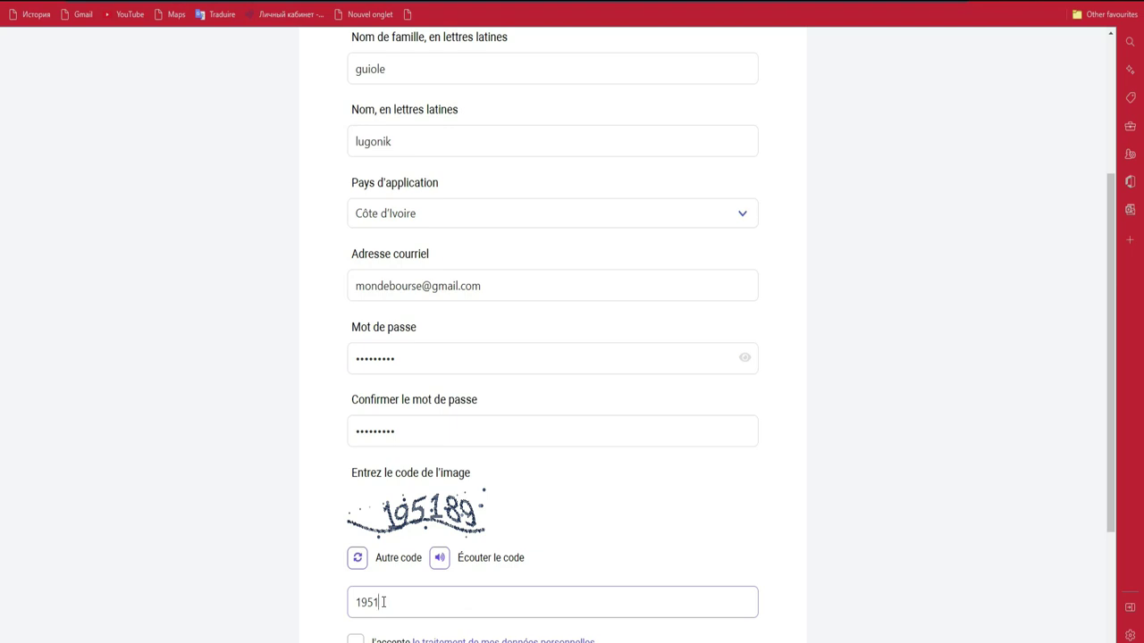
text(89)
scroll(1111, 357, down, 2)
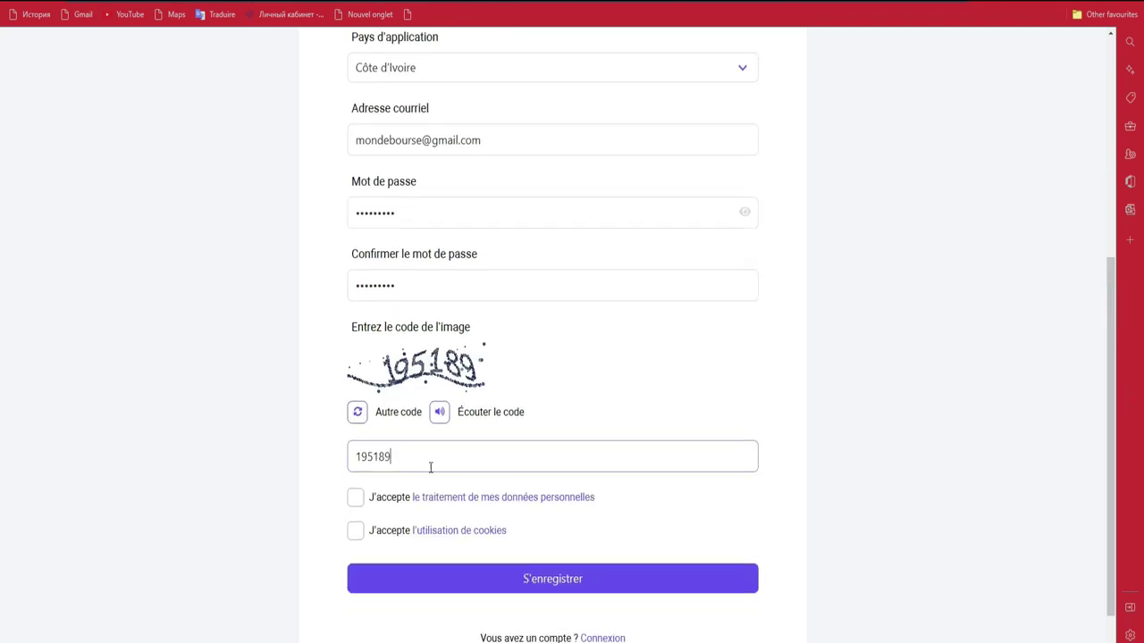
click(352, 501)
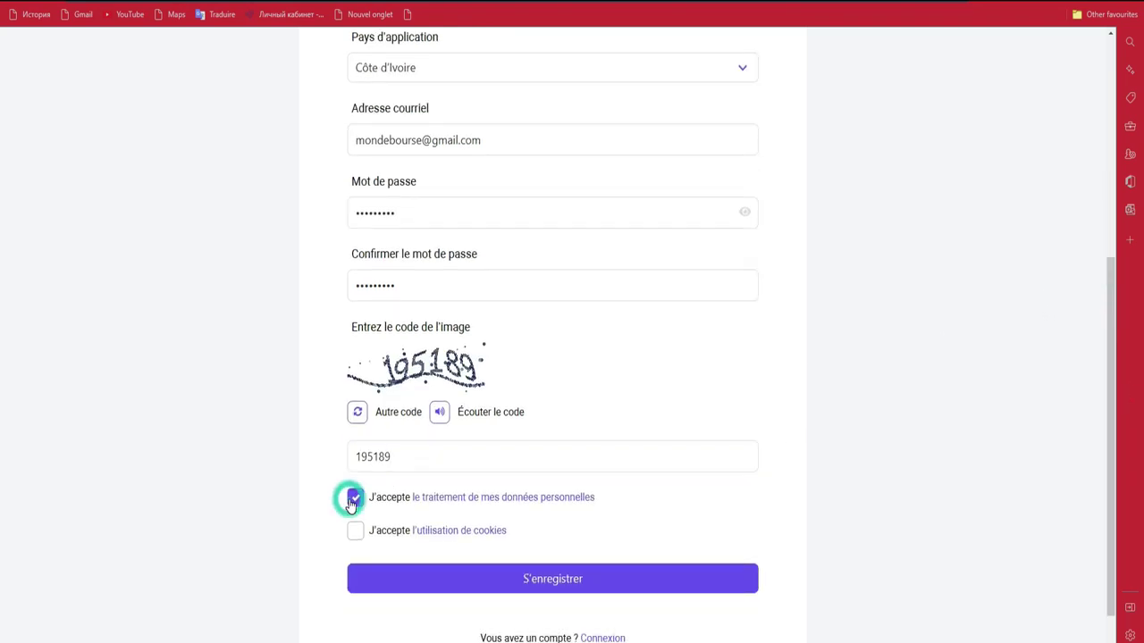
click(355, 532)
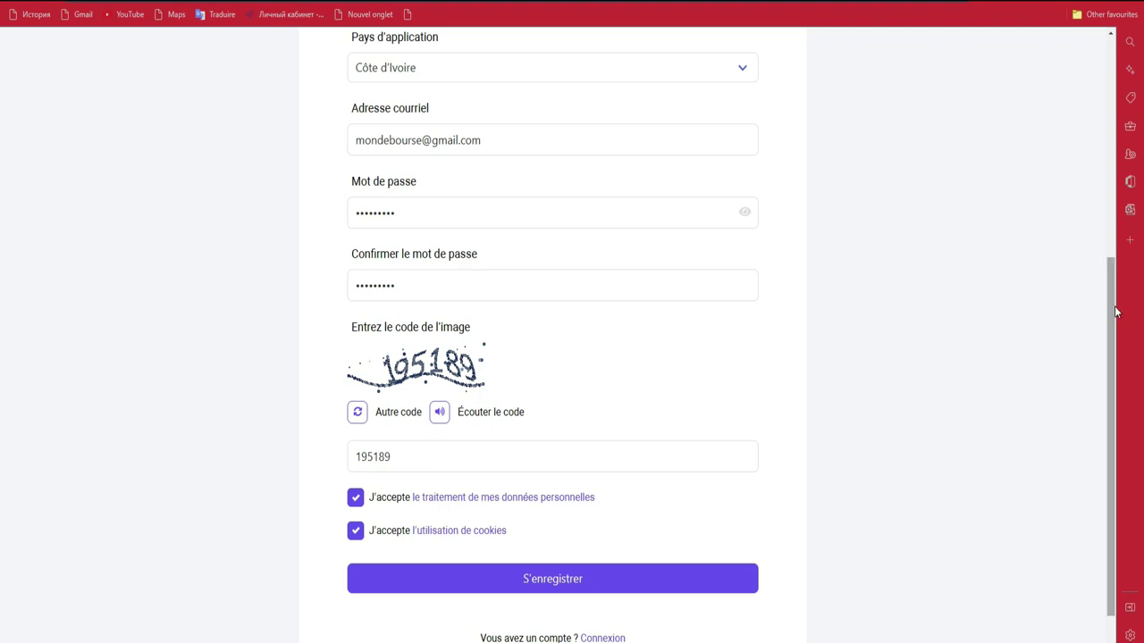
scroll(1115, 311, down, 2)
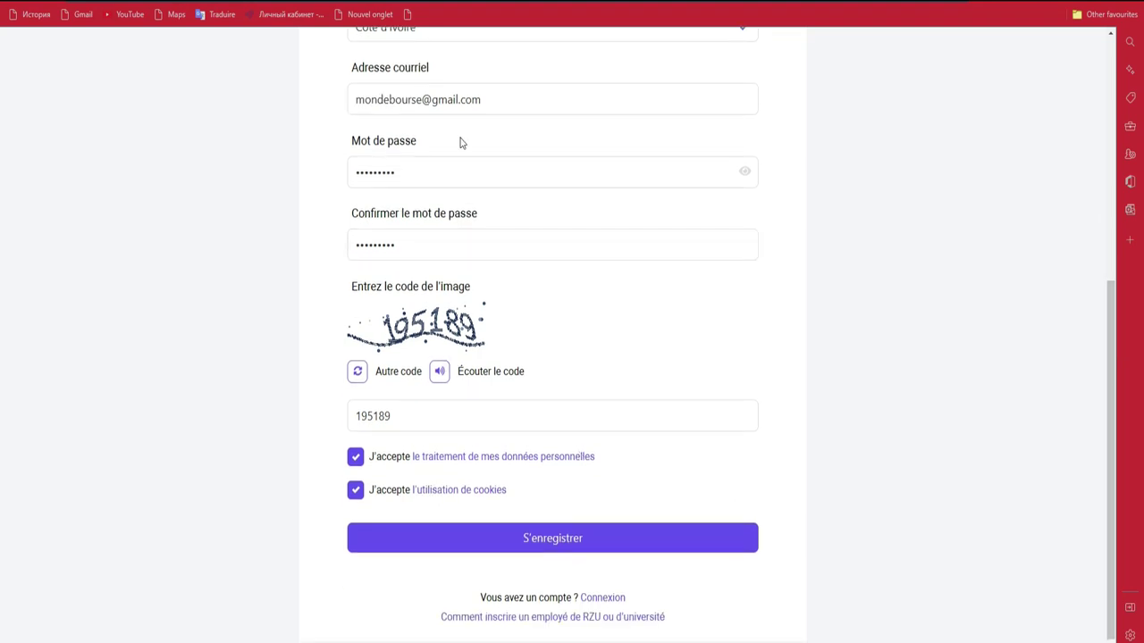
Submit the form, see the 'Le courrier électronique est occupé' error, and scroll back
click(492, 538)
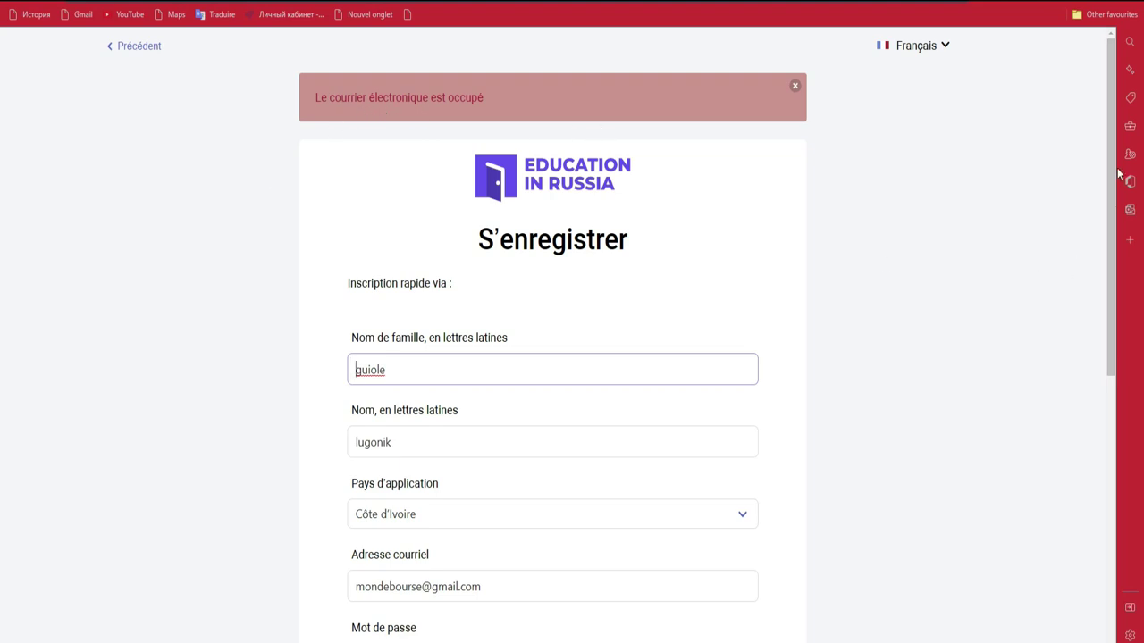
mouse_move(1108, 158)
mouse_down()
mouse_move(1096, 322)
mouse_move(1110, 151)
mouse_up()
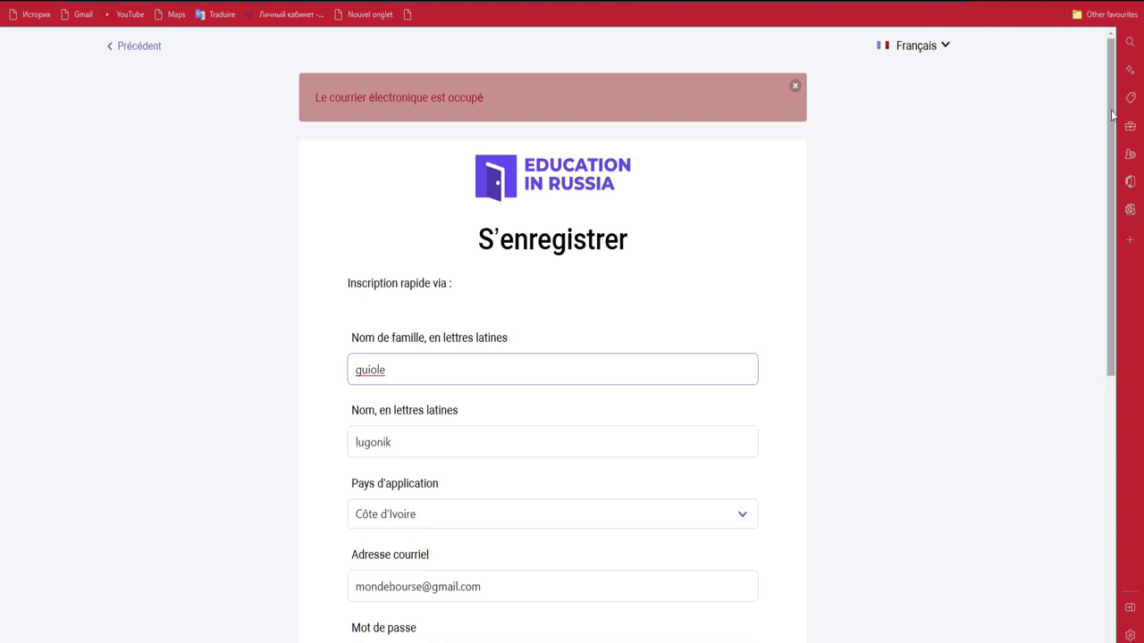
drag(1113, 112, 1099, 214)
Select the e-mail field text and autofill the saved login details
click(492, 402)
drag(491, 405, 352, 399)
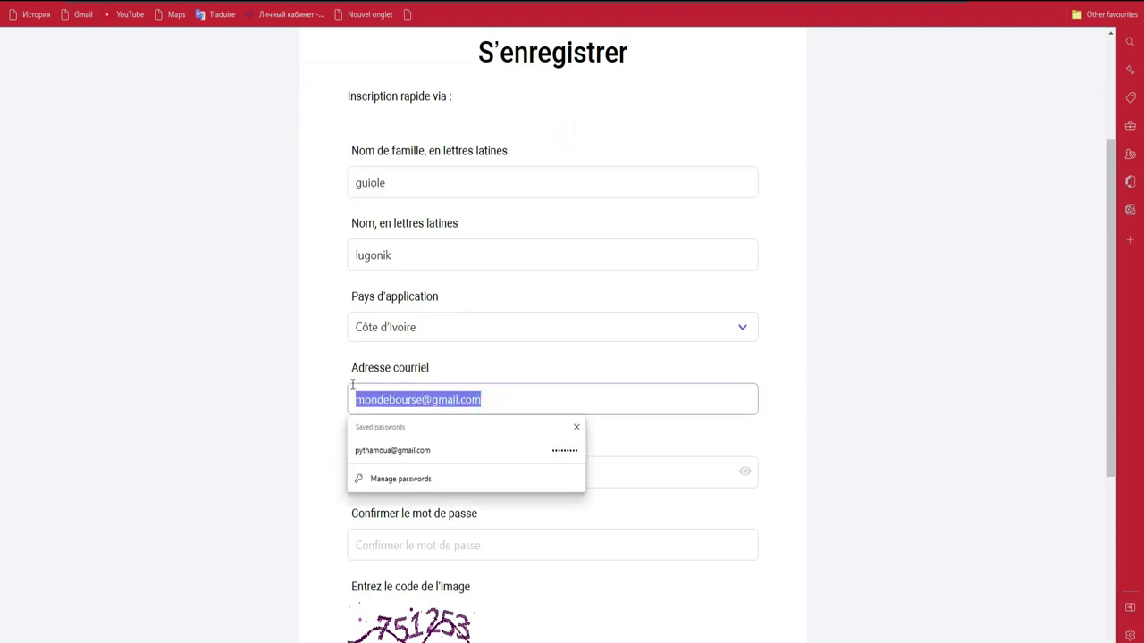
click(303, 419)
click(472, 403)
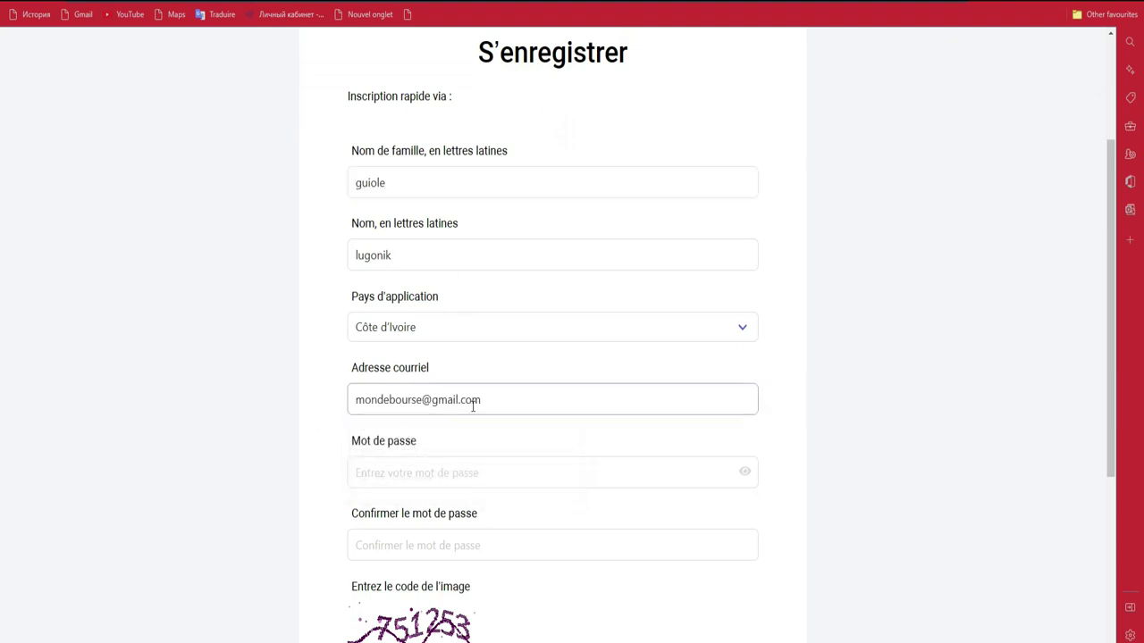
drag(485, 401, 335, 404)
click(325, 404)
drag(485, 401, 356, 400)
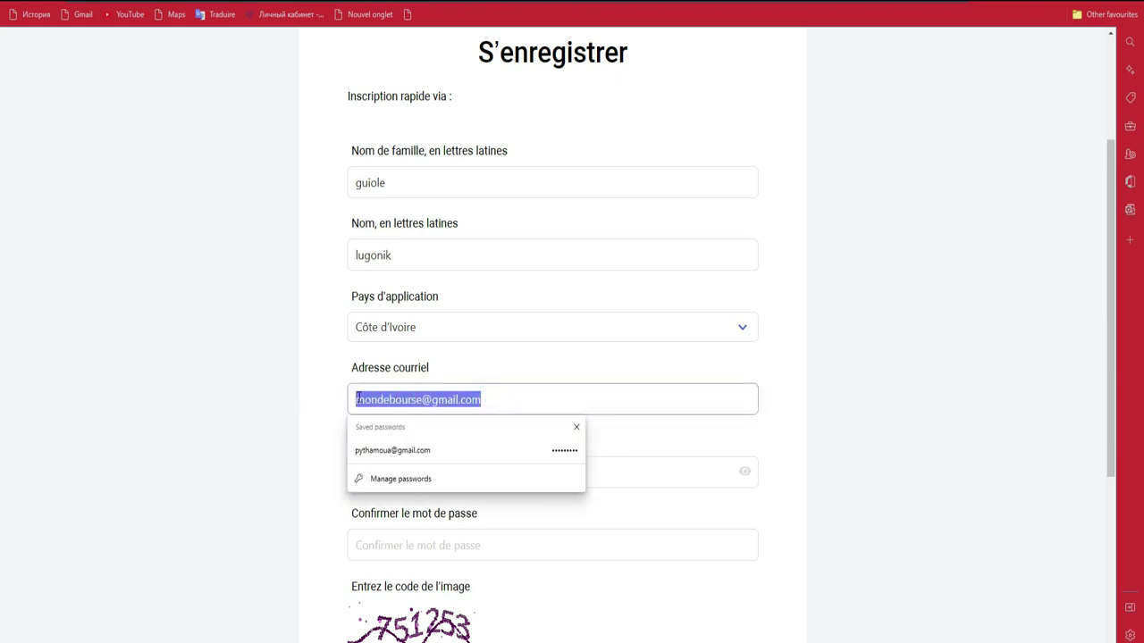
click(430, 453)
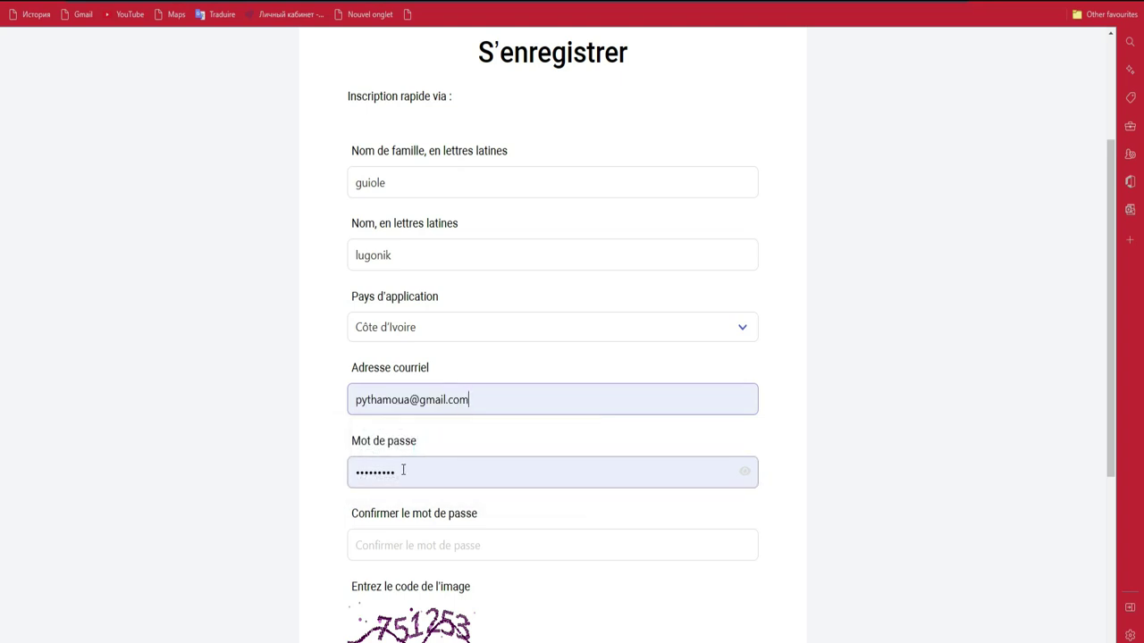
drag(403, 470, 350, 466)
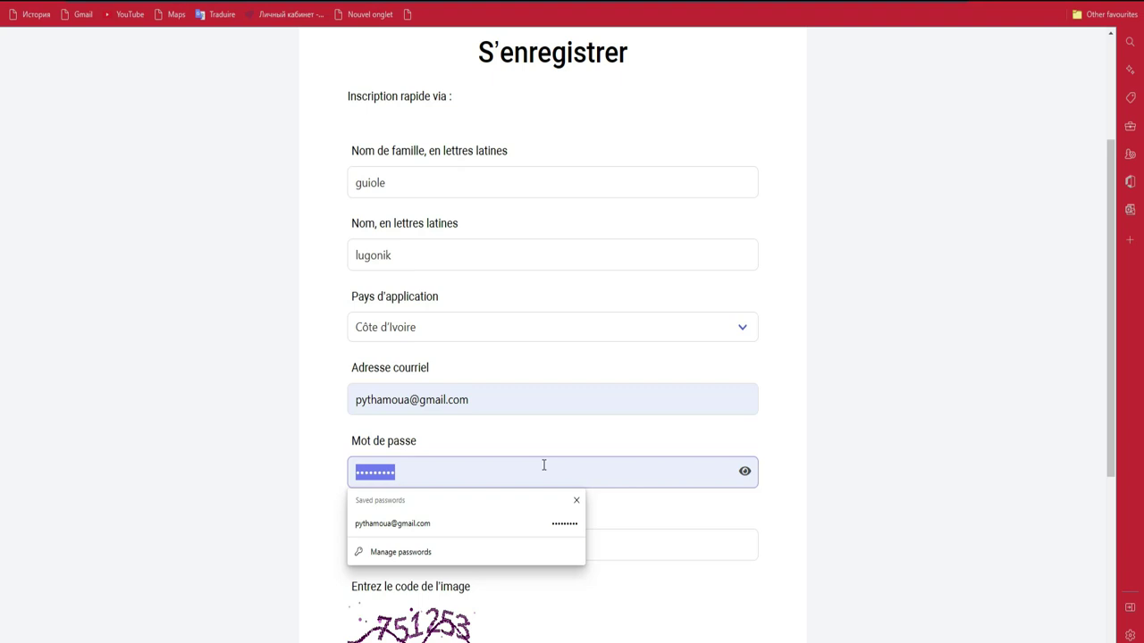
Overwrite the e-mail with a different new Gmail address and move to the password
click(477, 396)
drag(472, 400, 350, 401)
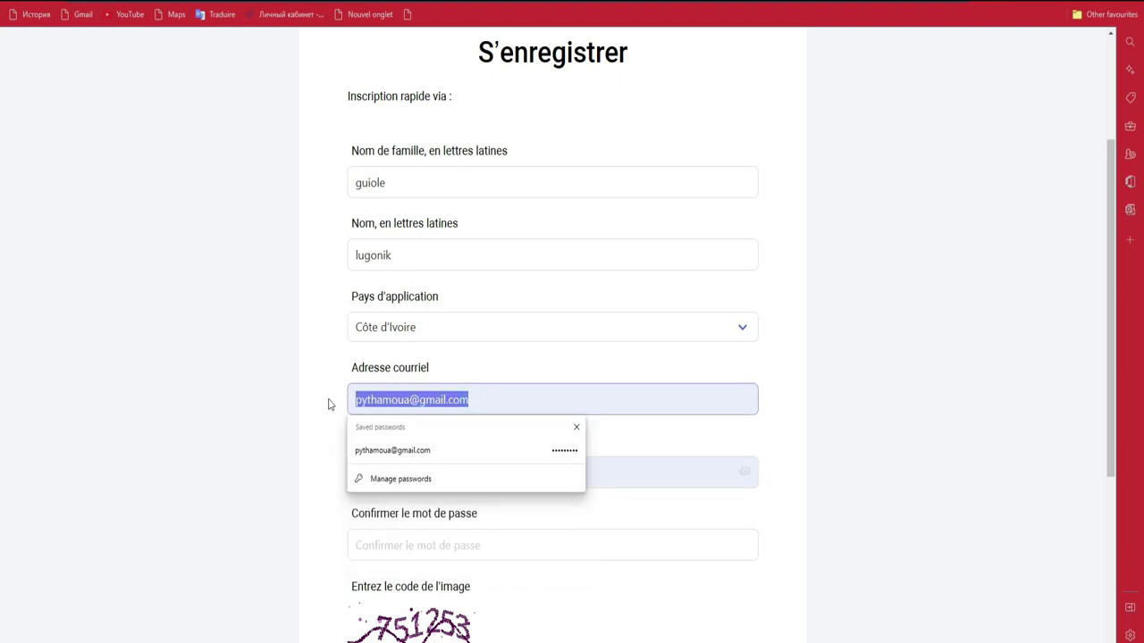
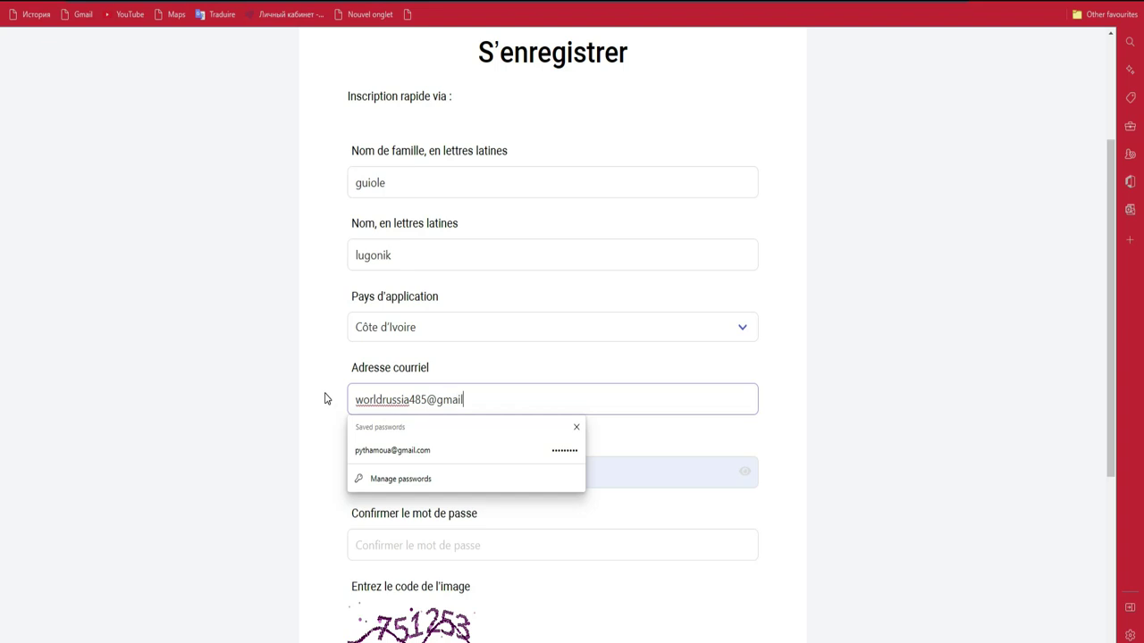
key(Tab)
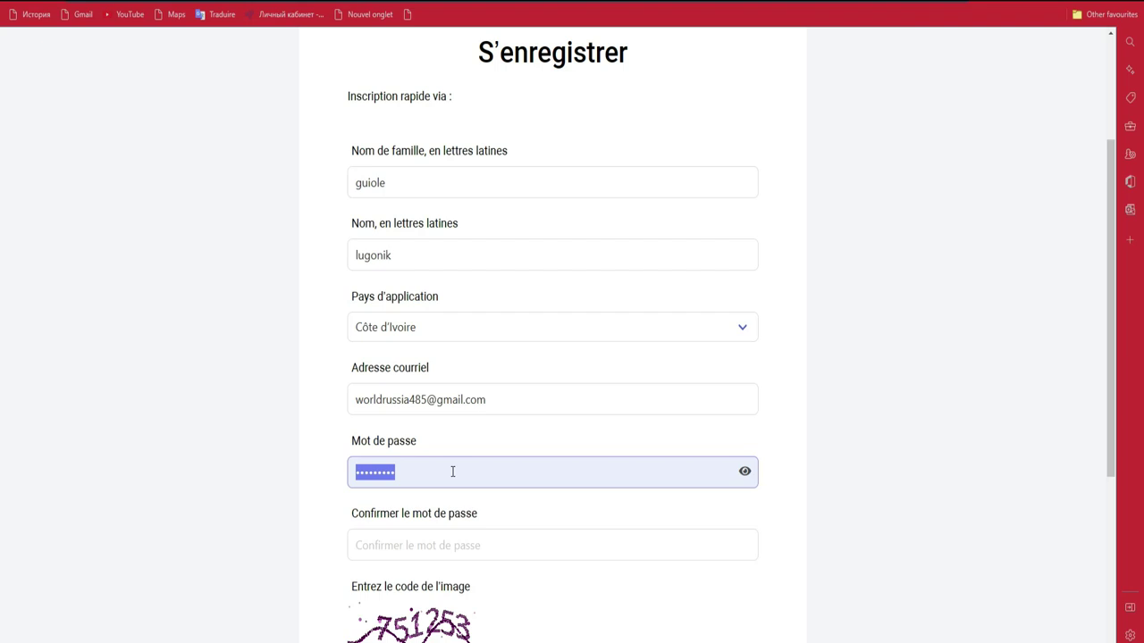
Type the password in both the password and confirmation fields
text(****)
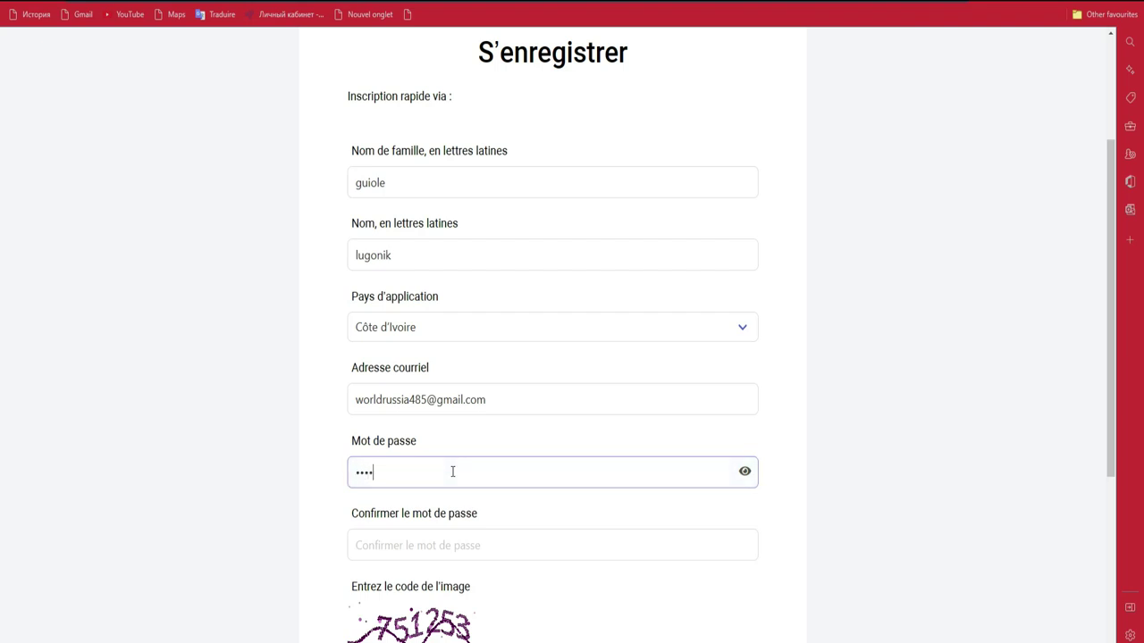
text(*****)
click(460, 546)
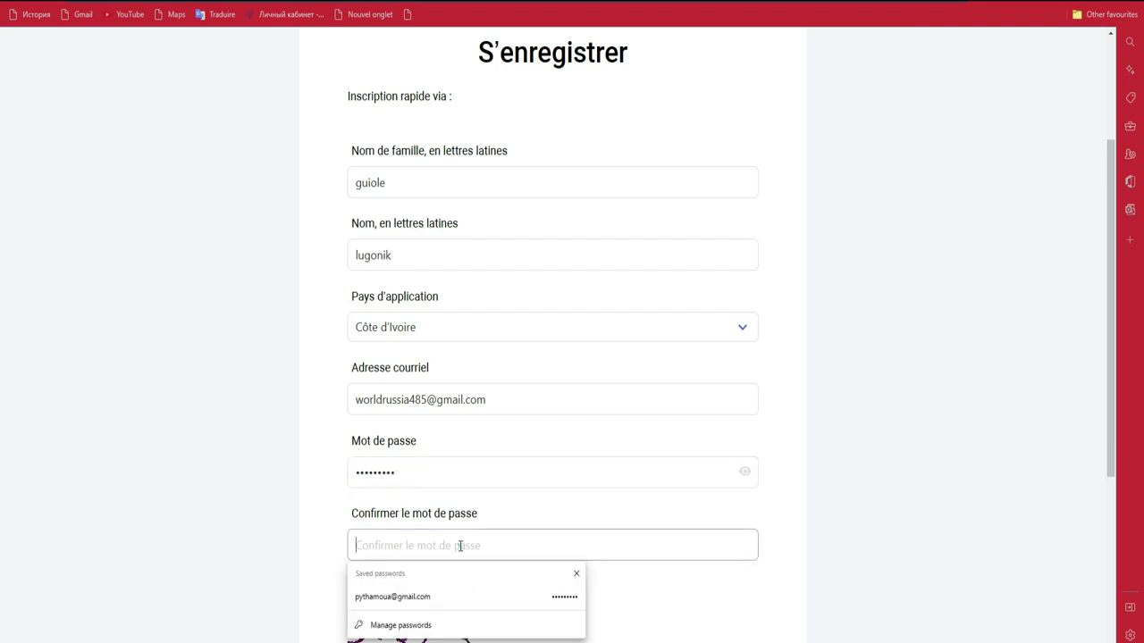
text(*********)
click(785, 451)
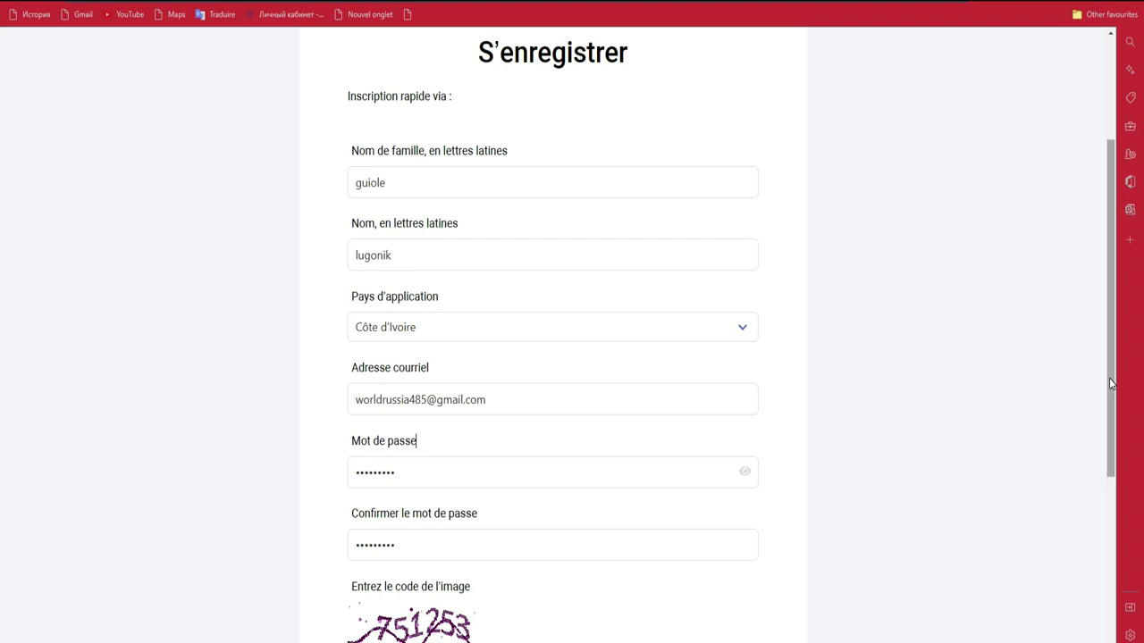
Enter image code 751253, accept both consents, and submit the registration
scroll(1111, 383, down, 2)
click(502, 557)
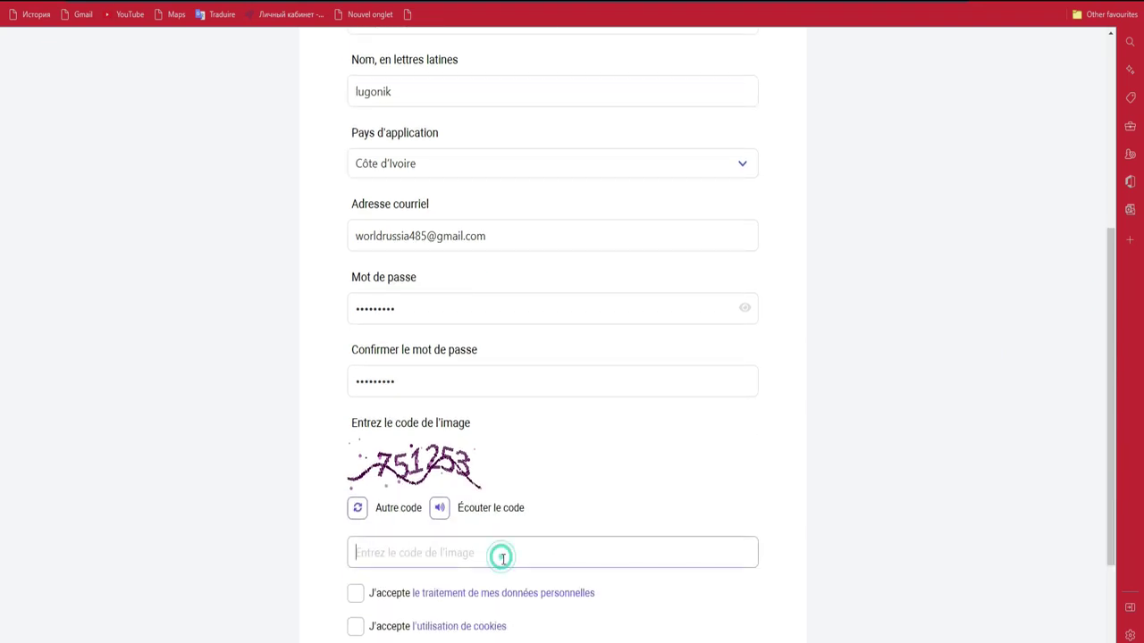
text(751)
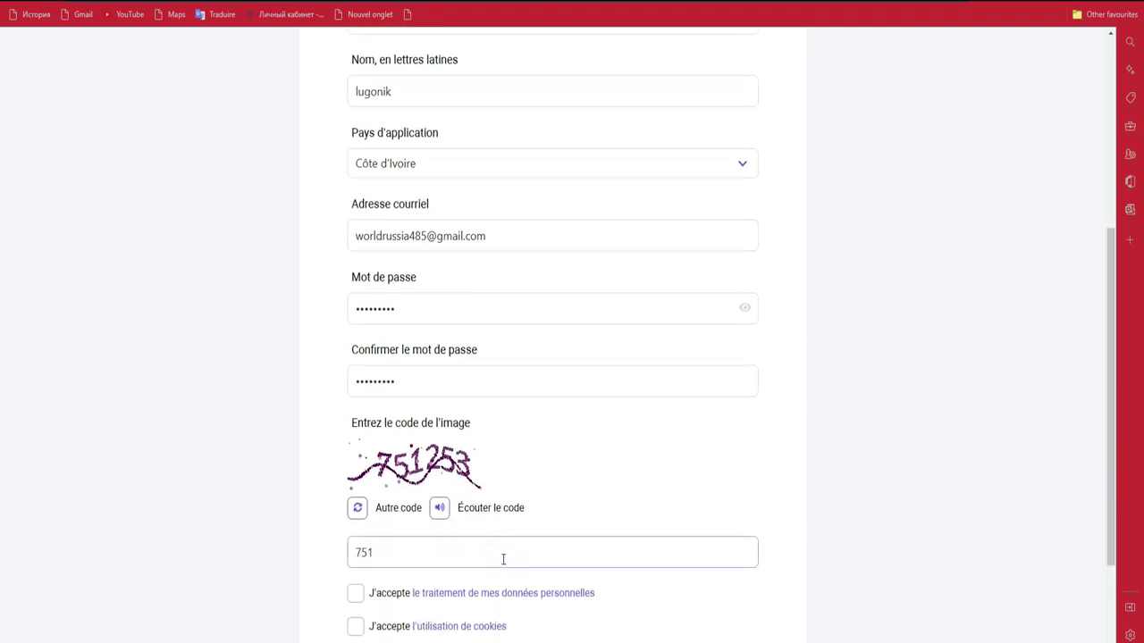
text(253)
scroll(1115, 367, down, 2)
click(355, 462)
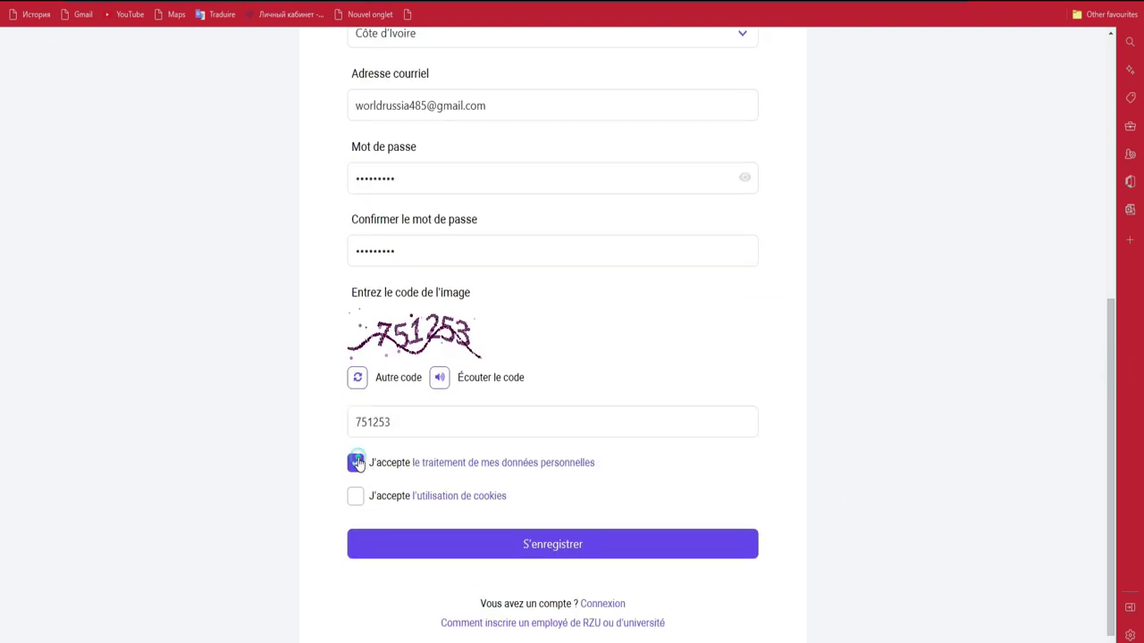
click(354, 496)
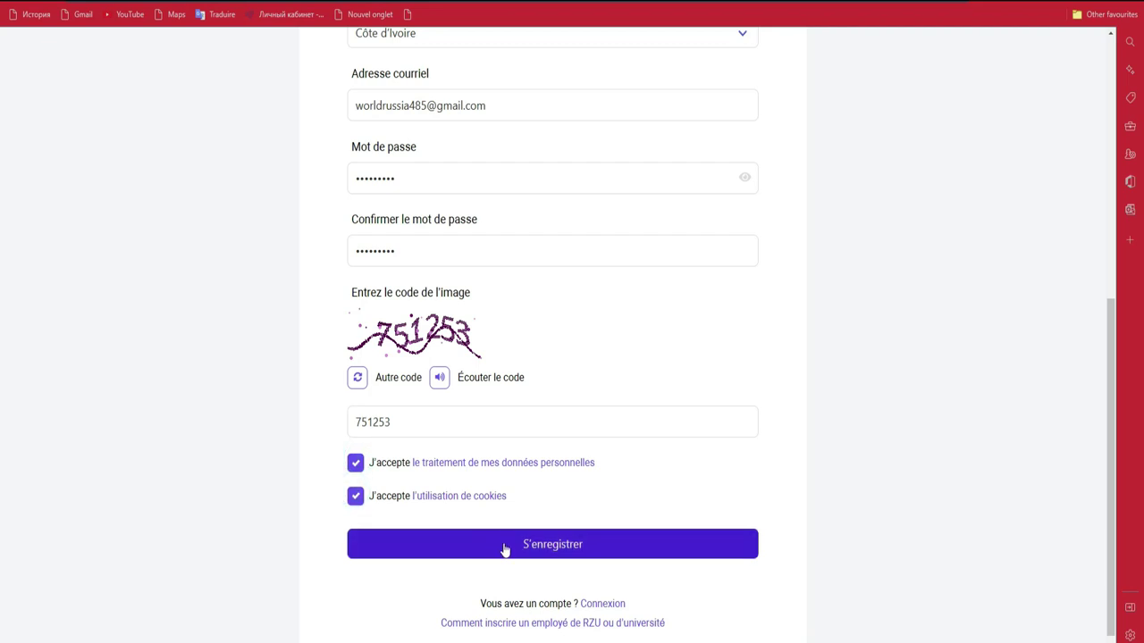
click(566, 553)
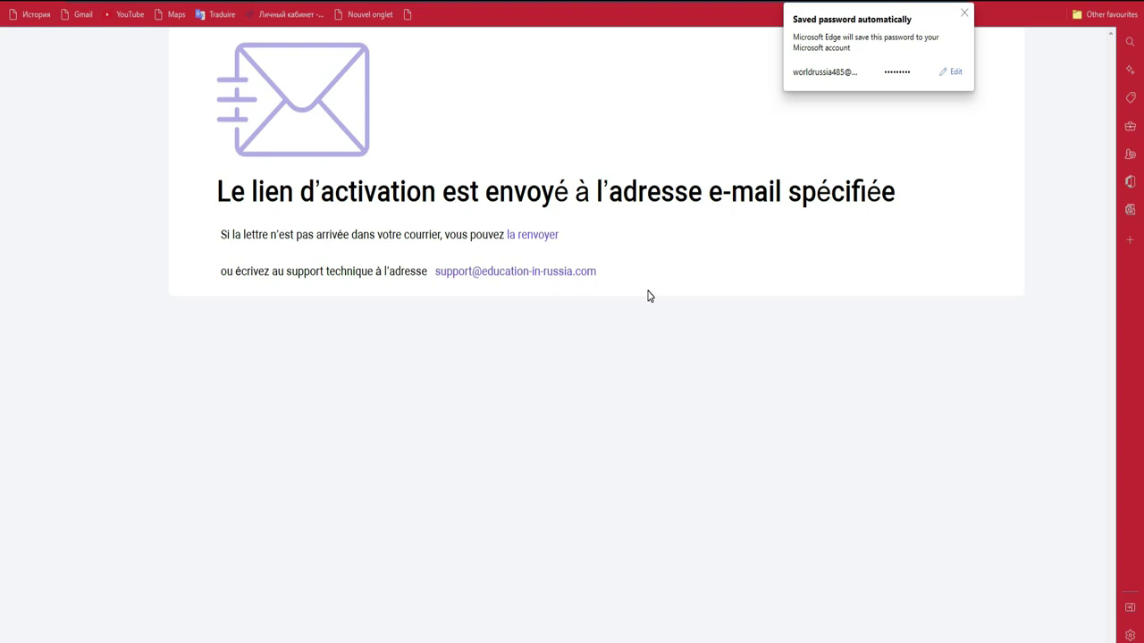
Close Edge's saved-password notice and start editing the page address
click(964, 16)
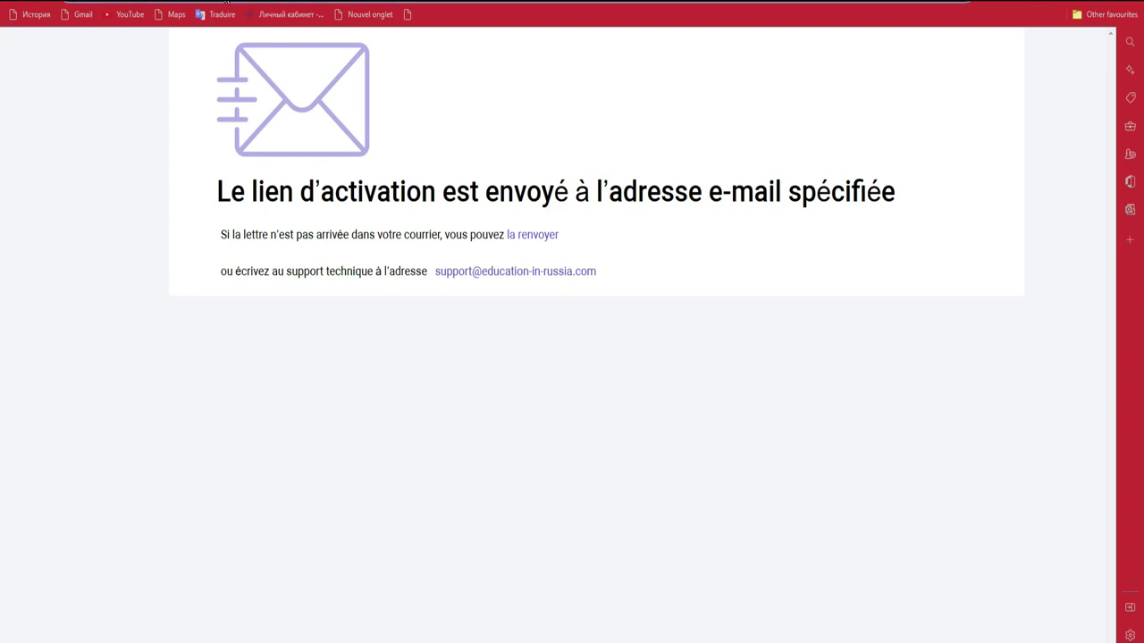
click(226, 3)
Go back from the Not Found page to the sign-in form and submit it
key(Return)
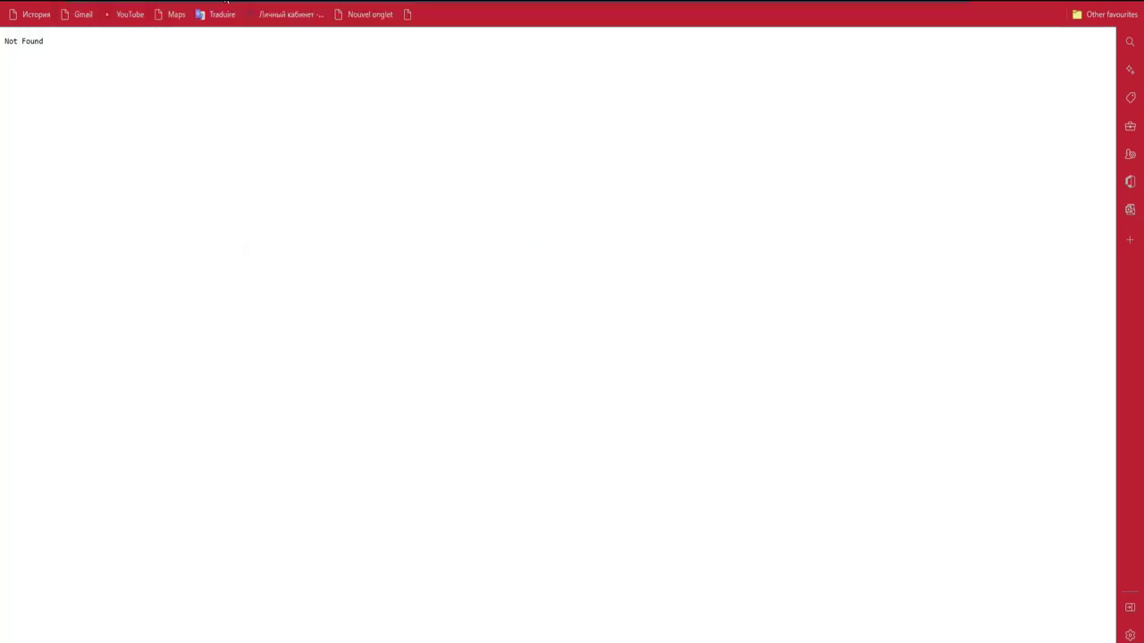
click(17, 4)
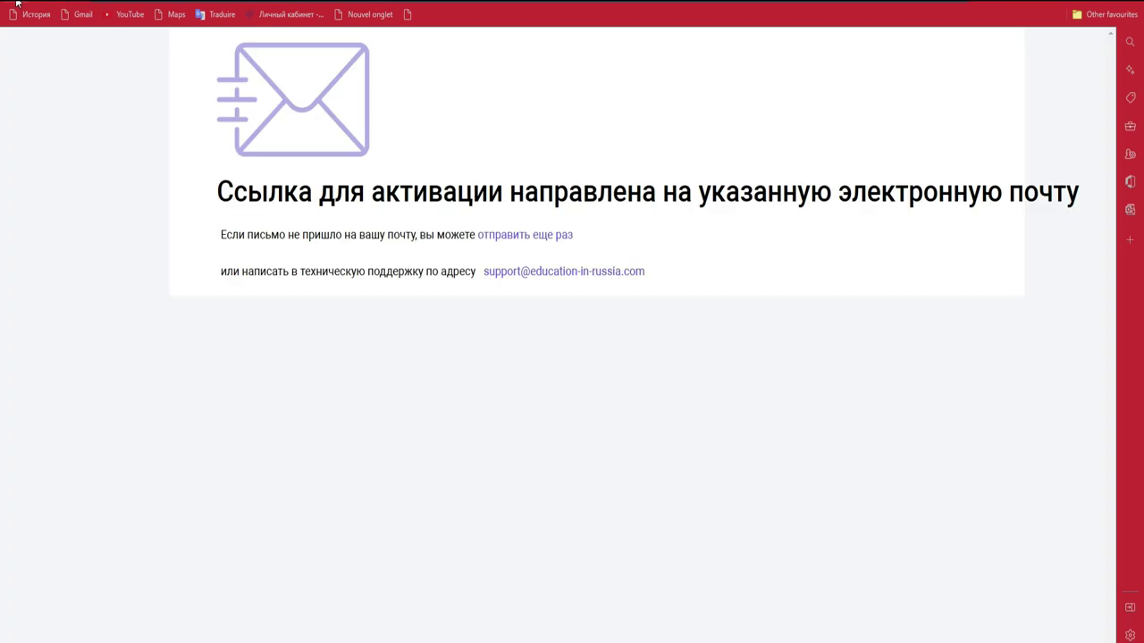
click(16, 3)
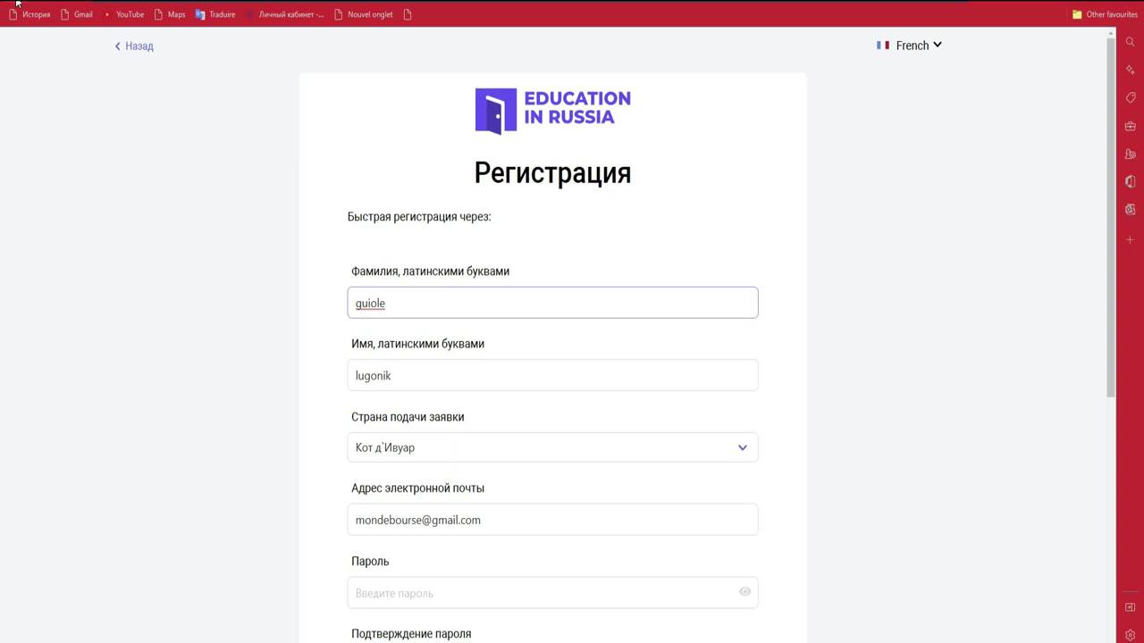
click(17, 3)
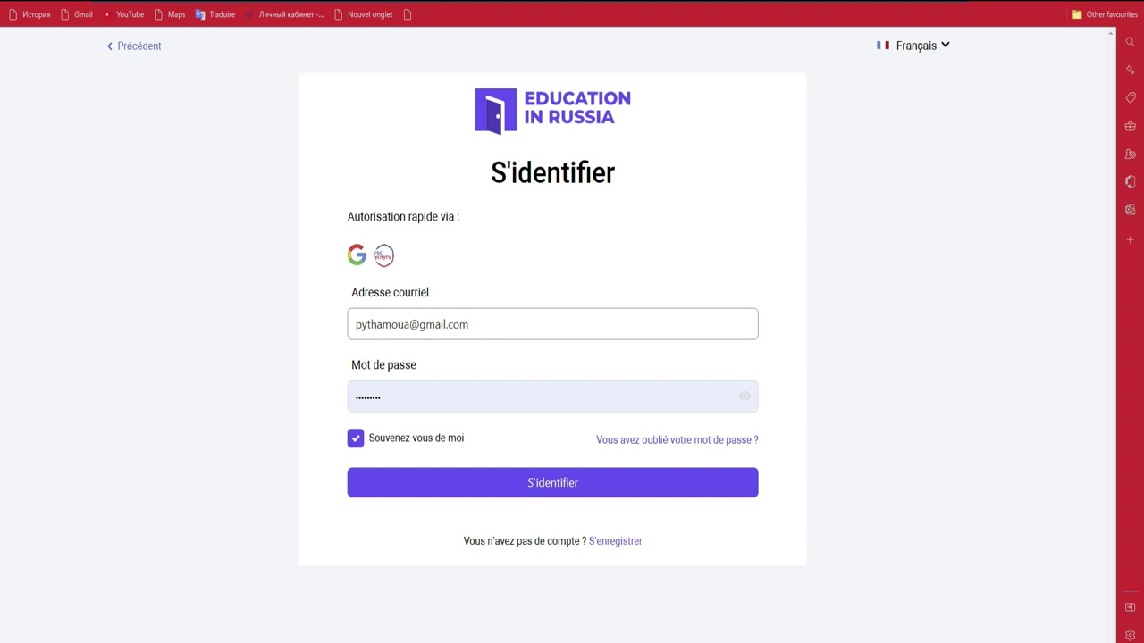
key(Return)
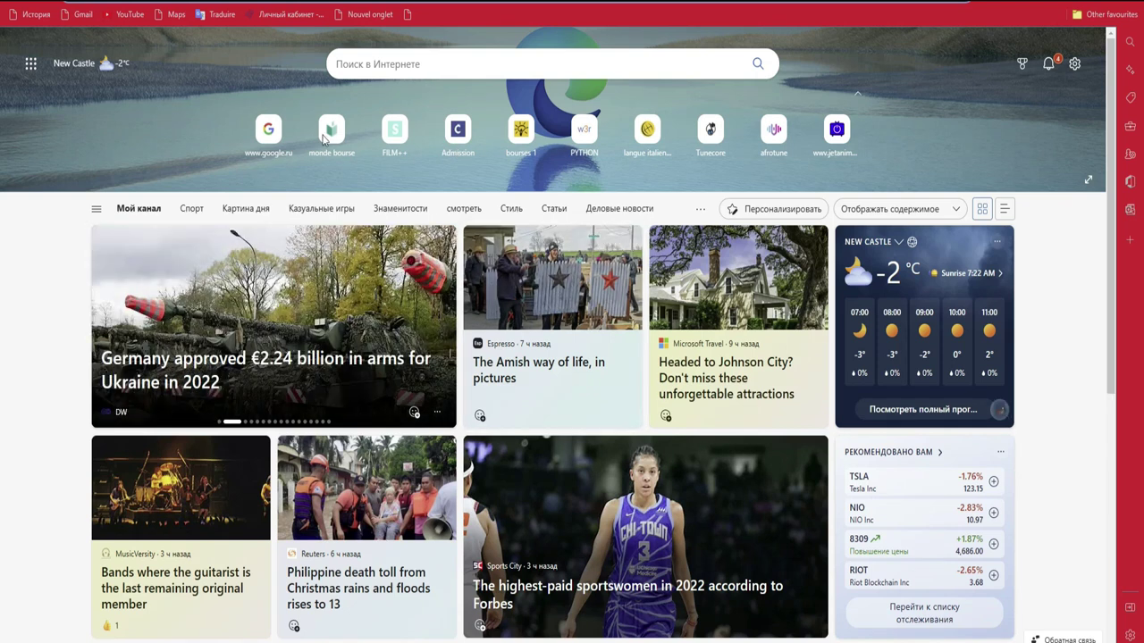
Open Google from the new tab page and search for yandex.ru
click(265, 131)
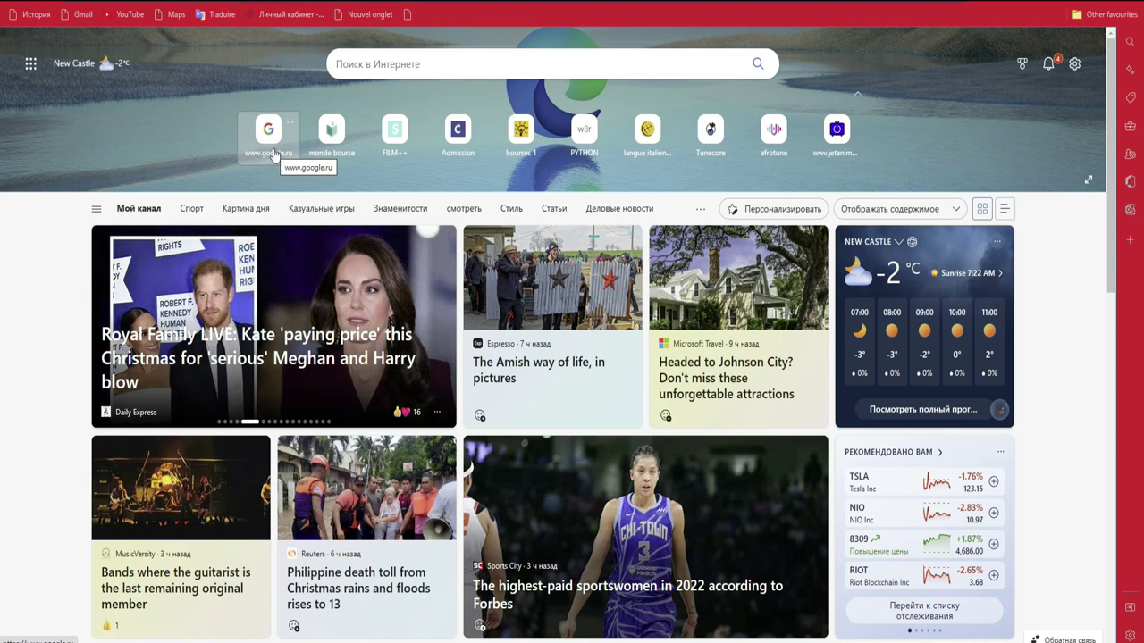
click(272, 153)
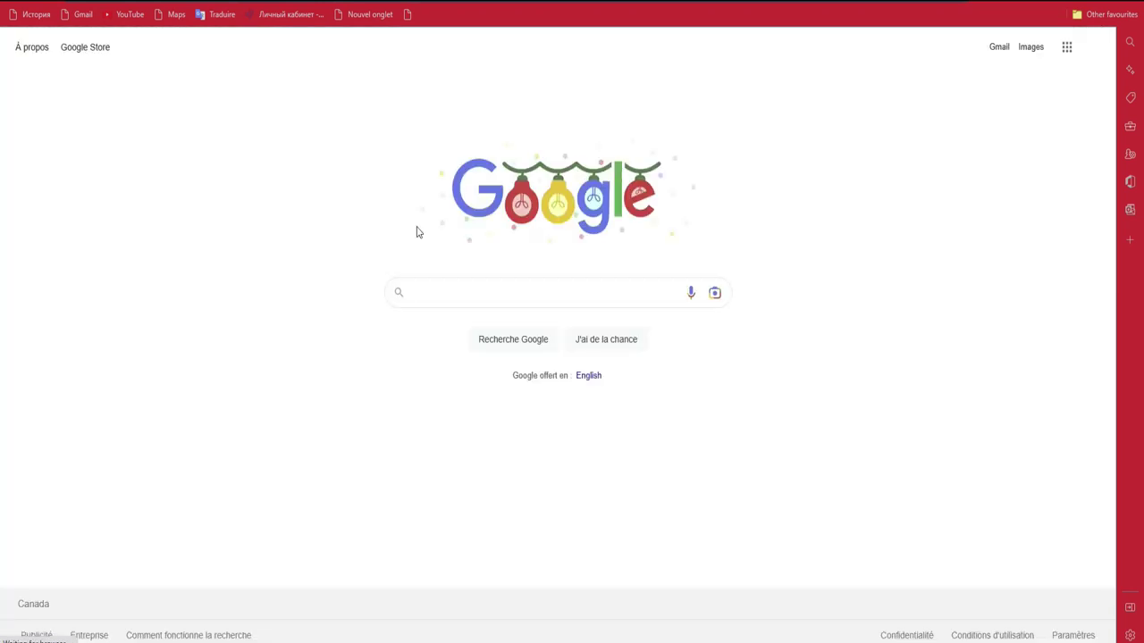
click(462, 294)
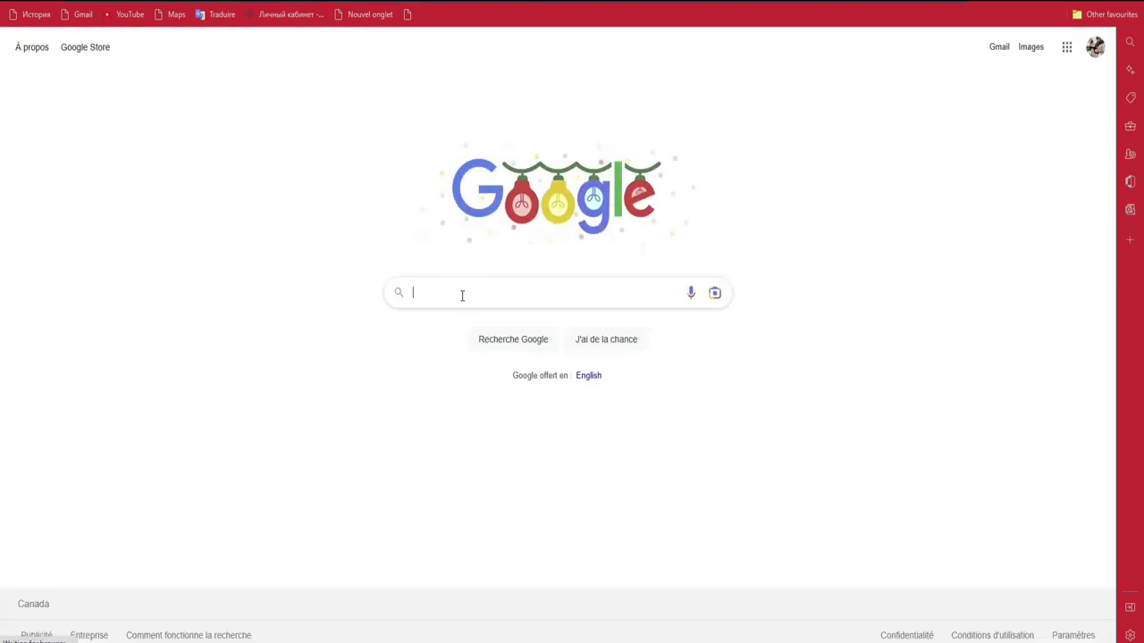
text(yan)
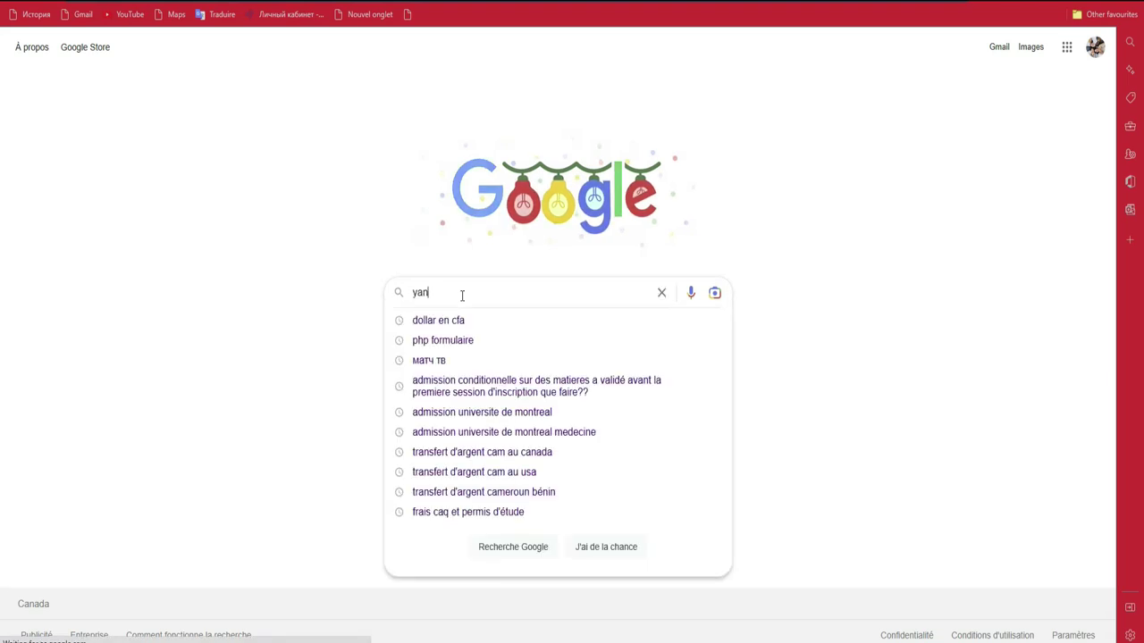
text(dex.)
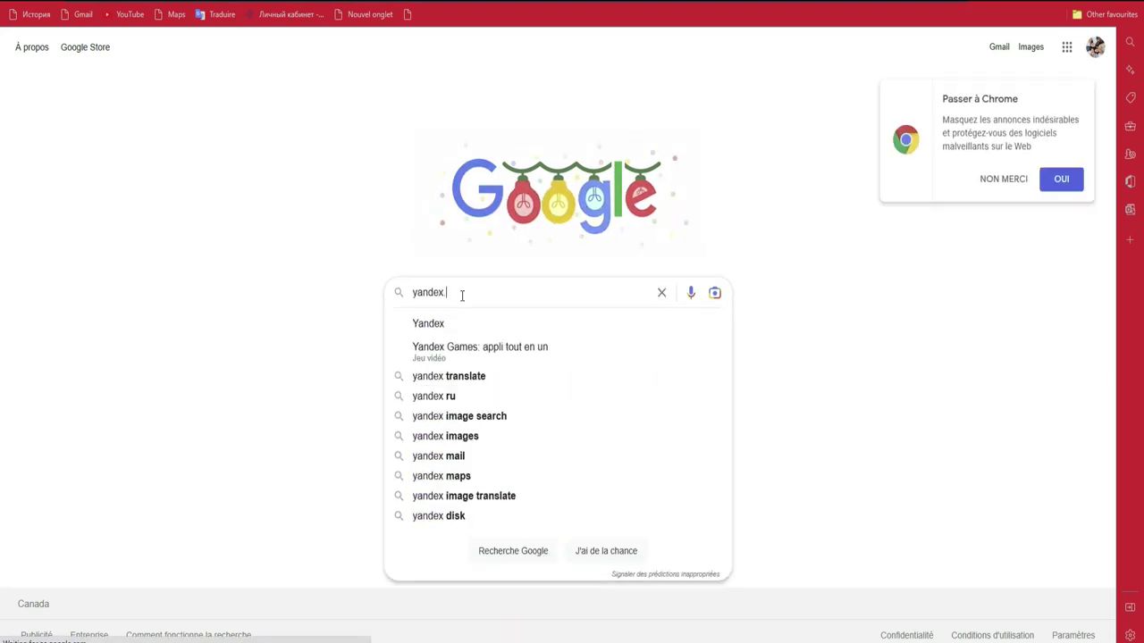
text(ru)
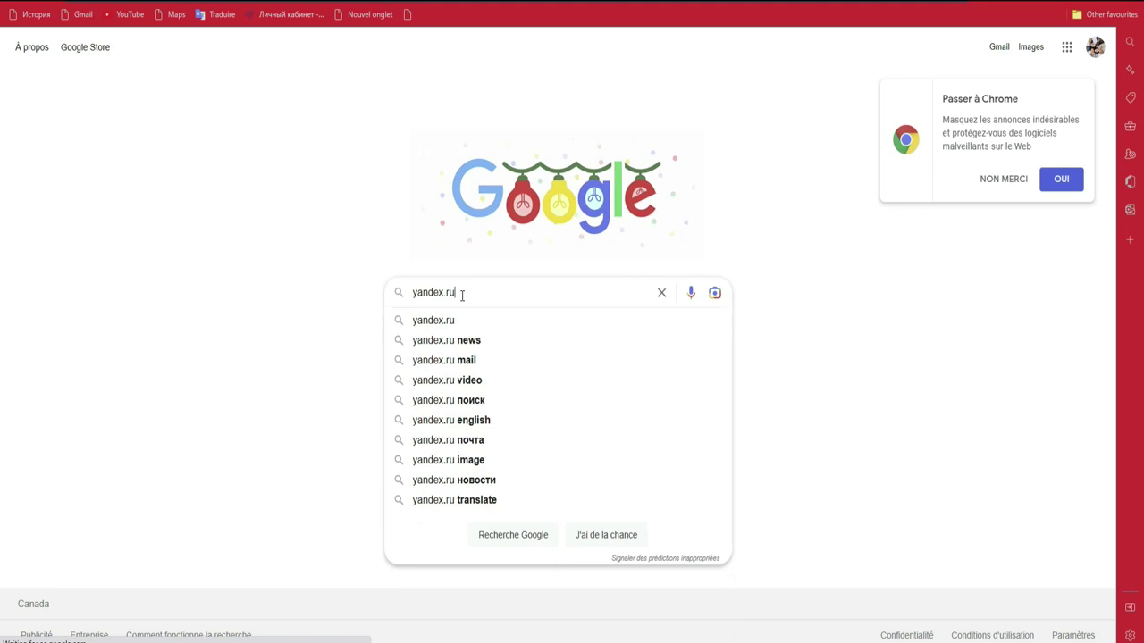
key(Return)
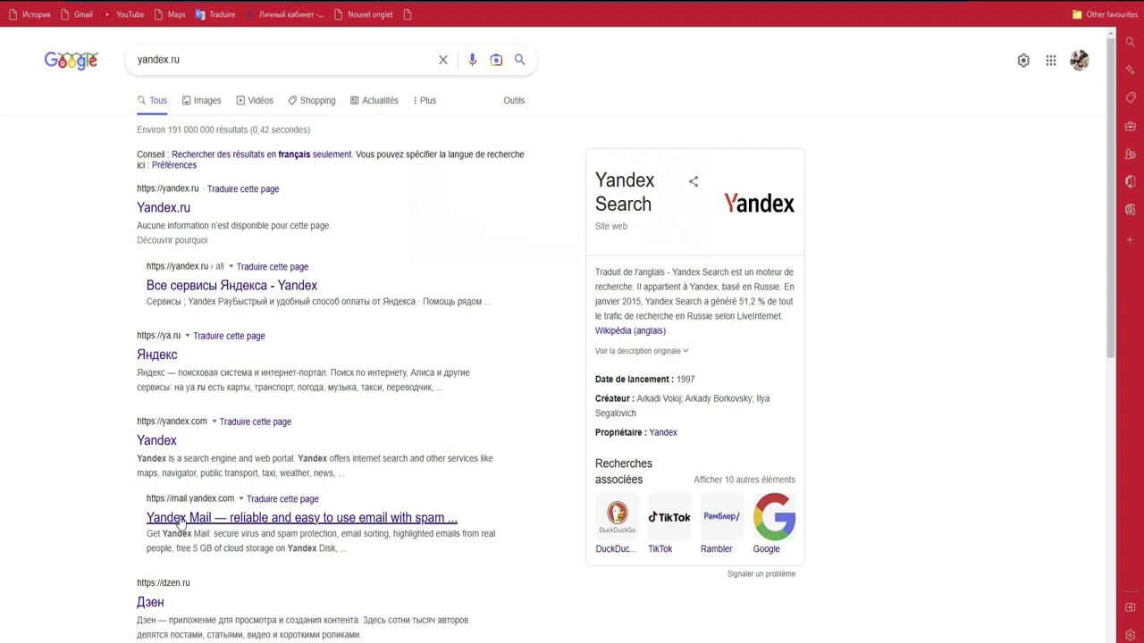
Go from the search results to Yandex Mail and start creating a new account
click(181, 521)
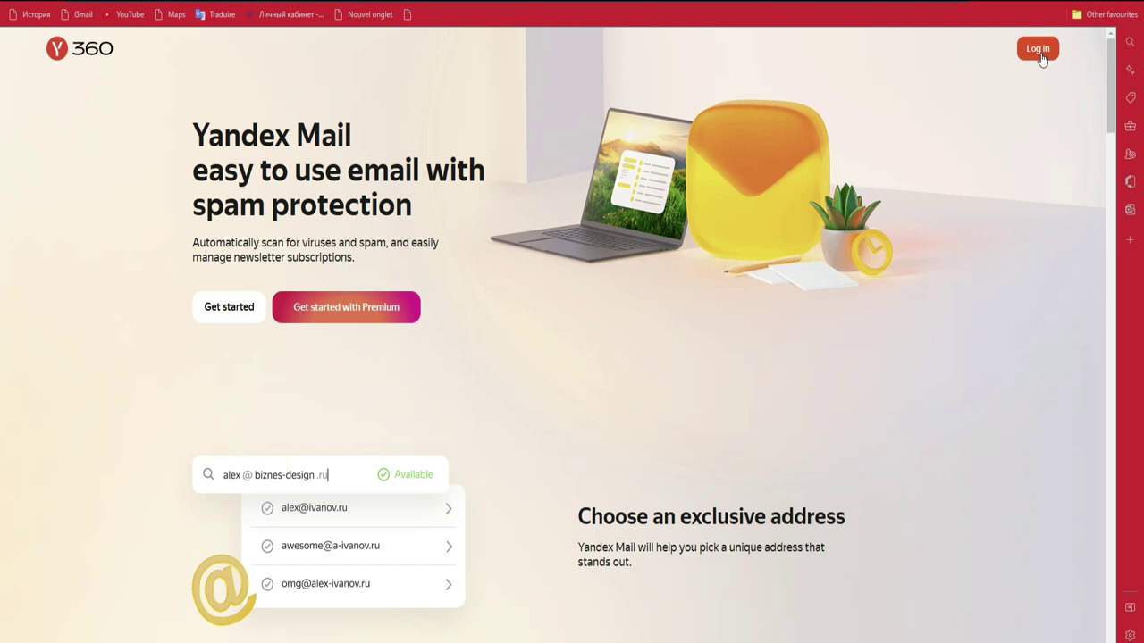
click(229, 309)
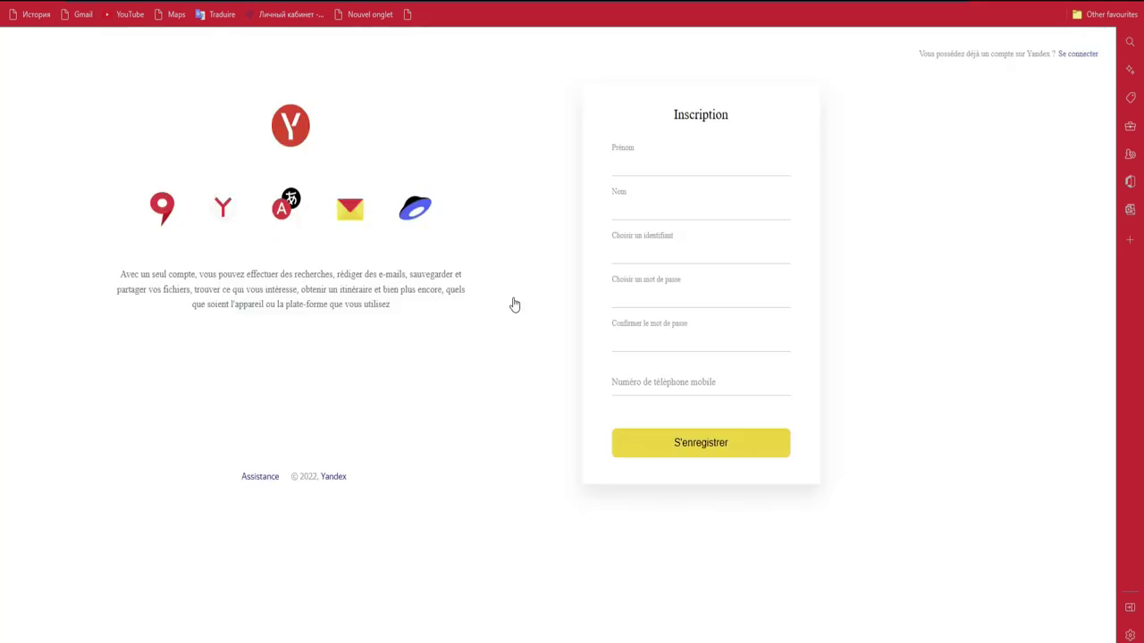
Enter the account holder's first name in Prénom and last name in Nom
click(649, 167)
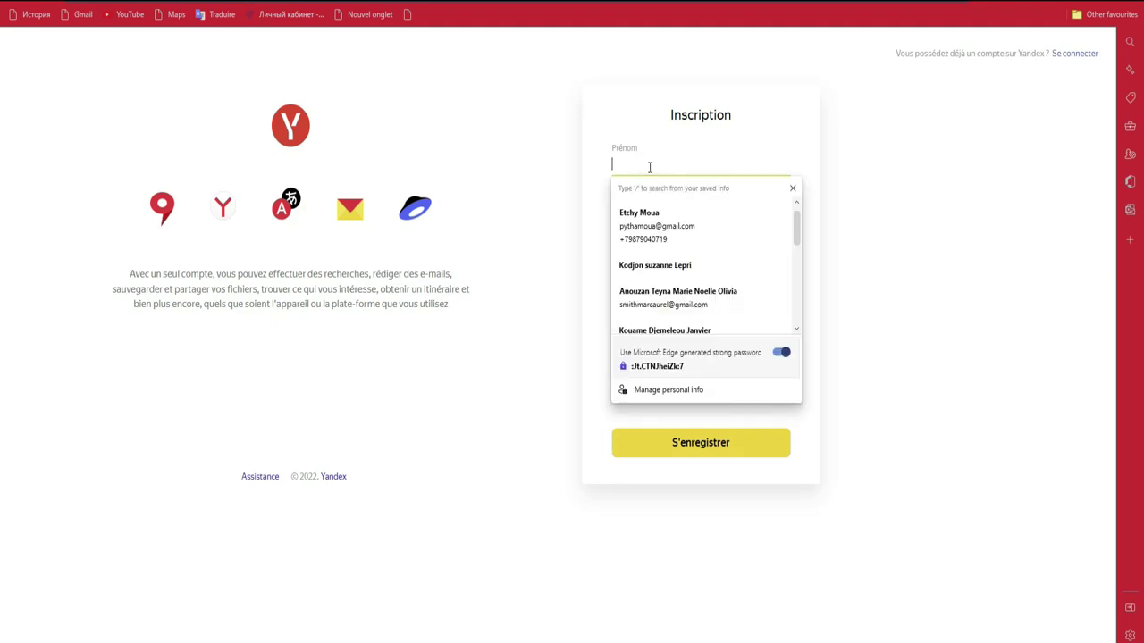
click(553, 196)
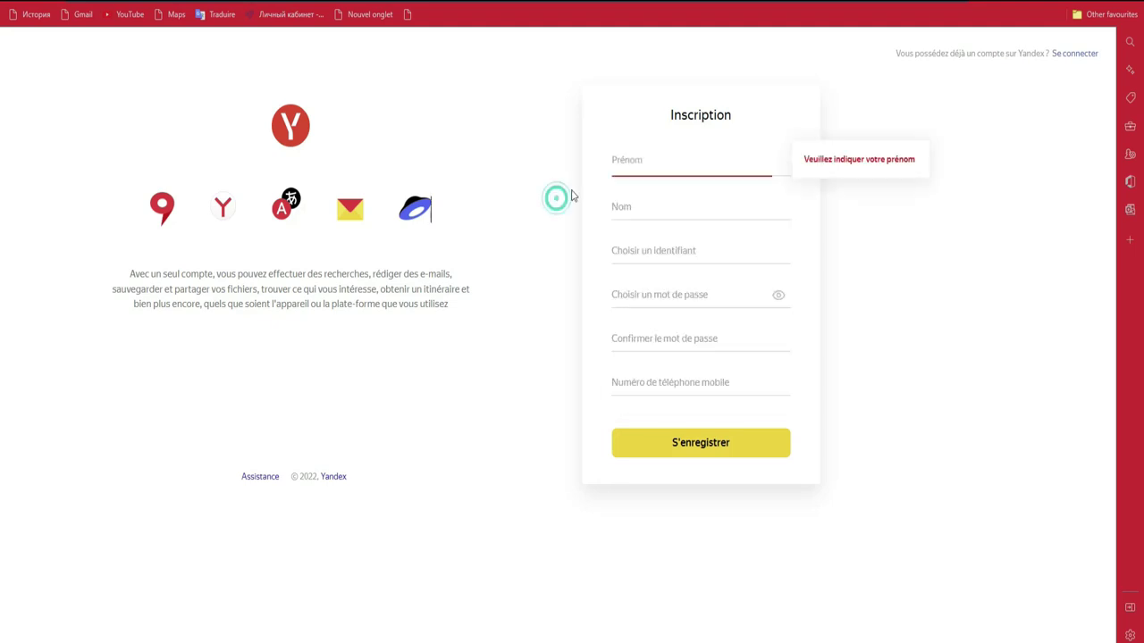
click(648, 164)
text(kilo)
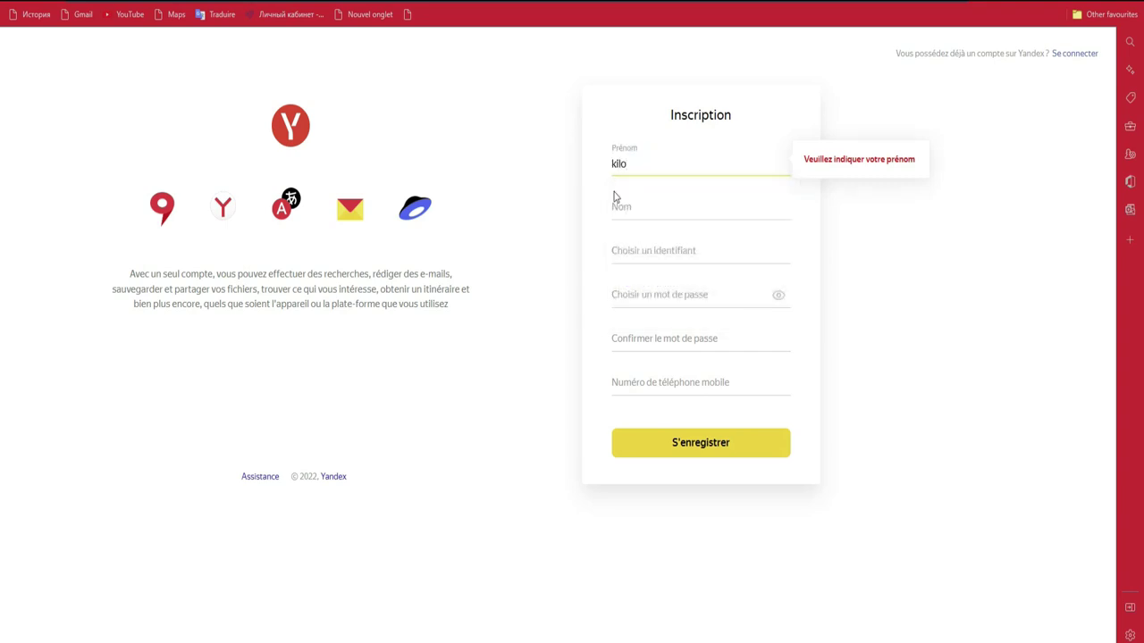
double_click(647, 207)
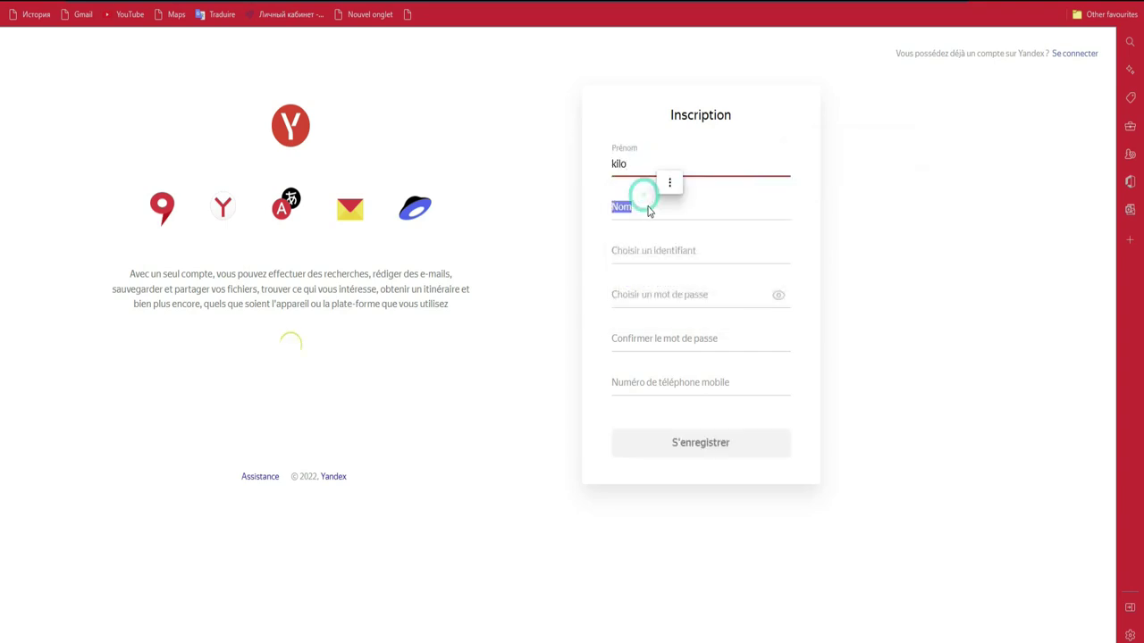
click(699, 202)
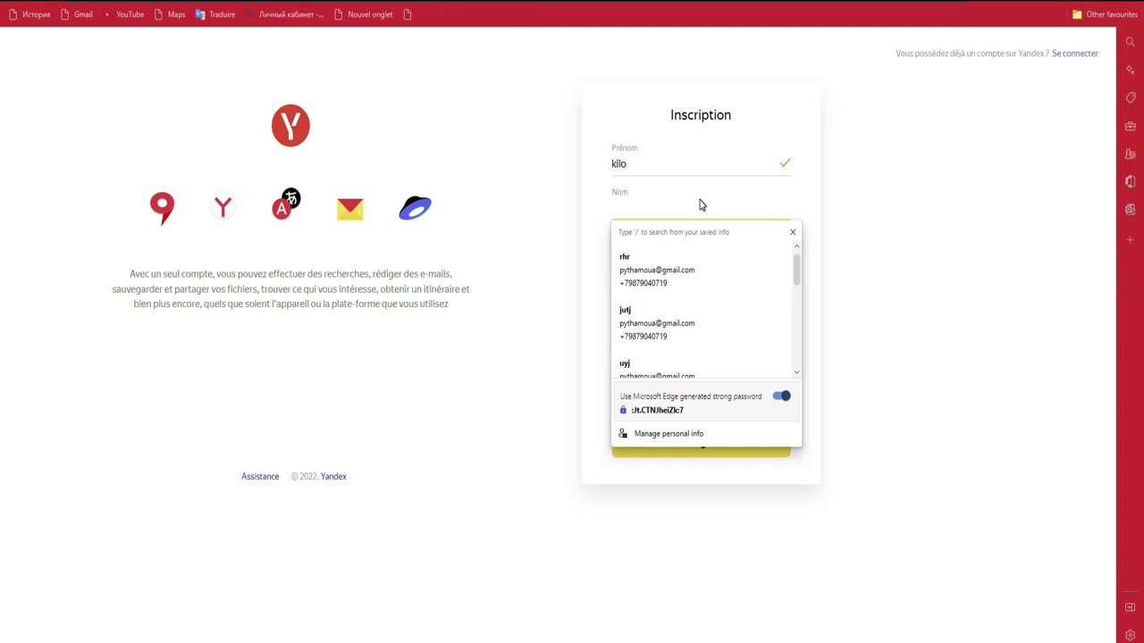
click(651, 210)
text(lo)
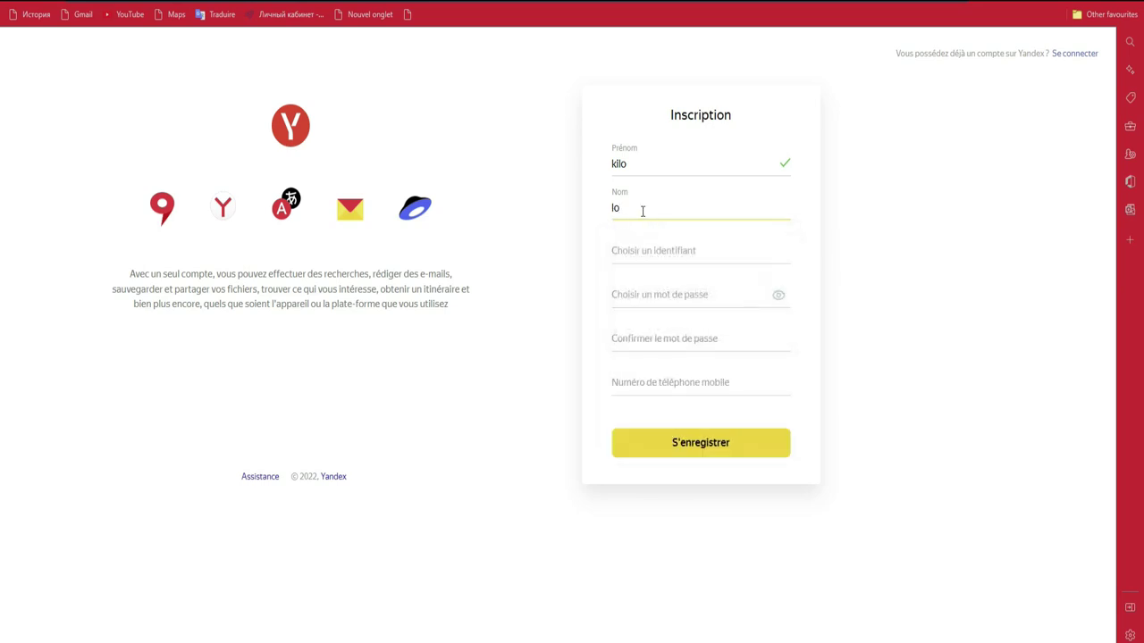
text(gerif)
Pick an available suggested username as the Yandex login
click(650, 256)
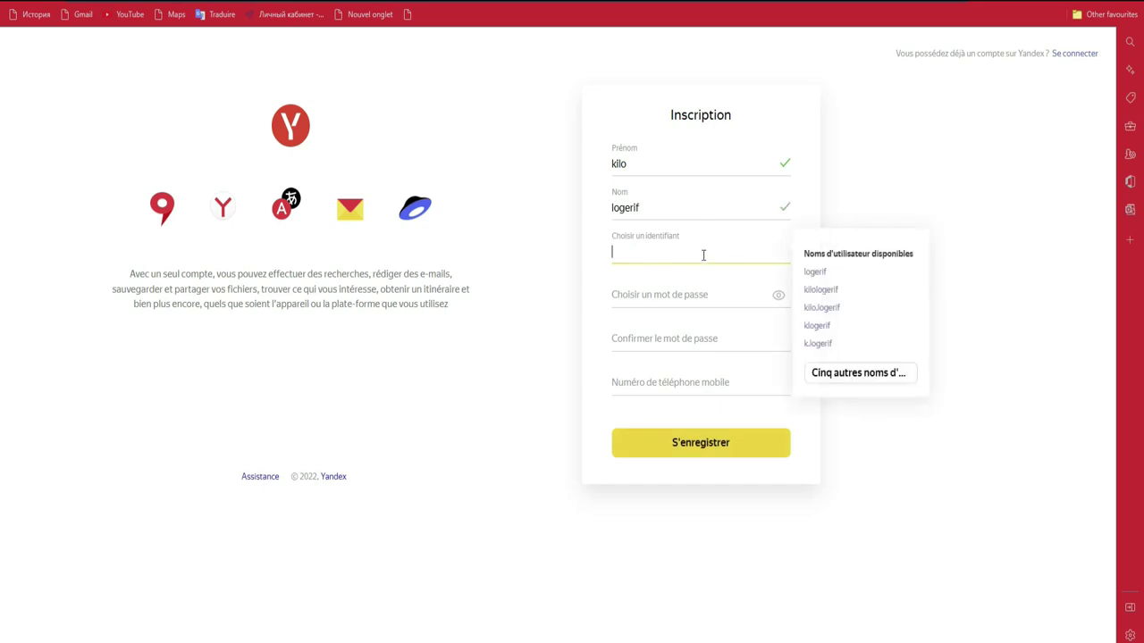
click(833, 291)
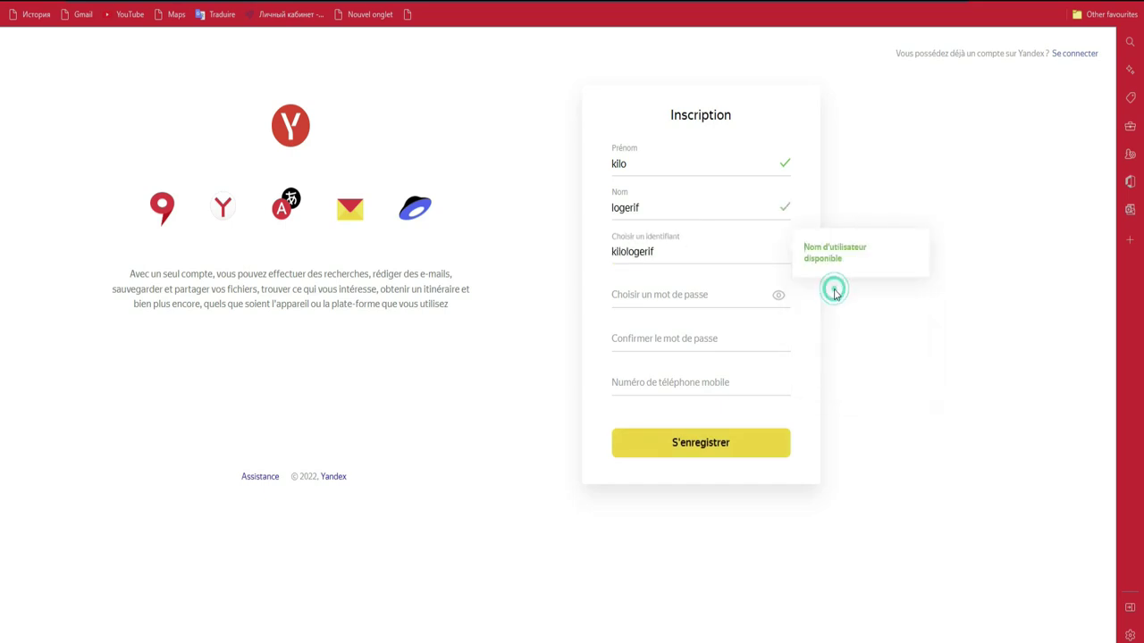
click(652, 297)
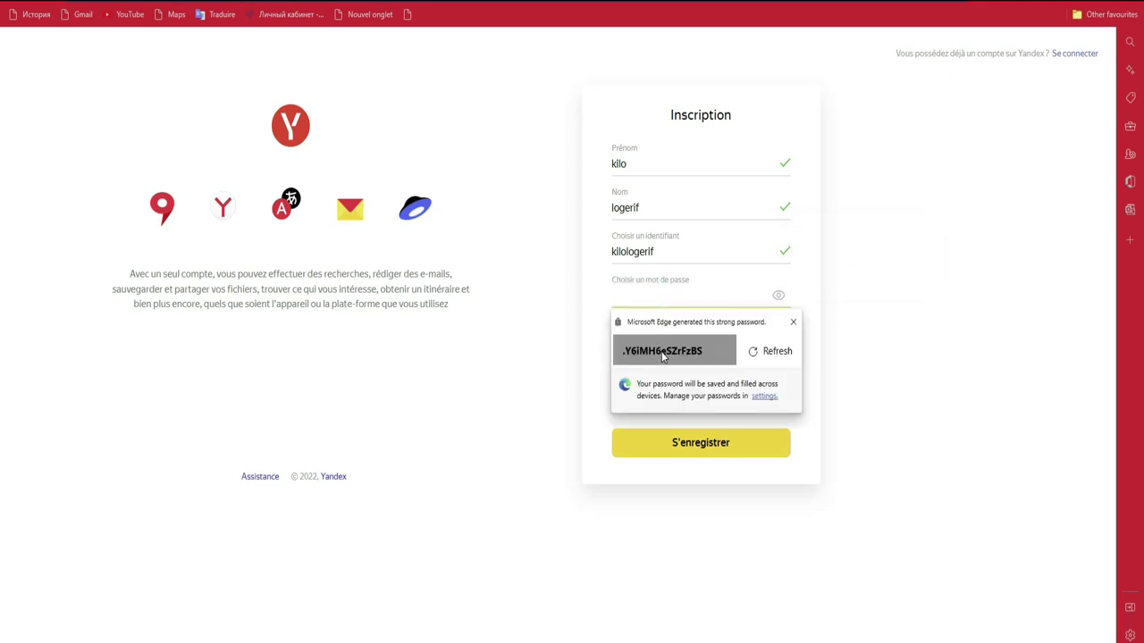
Type an initial password, then clear it as too simple
click(695, 299)
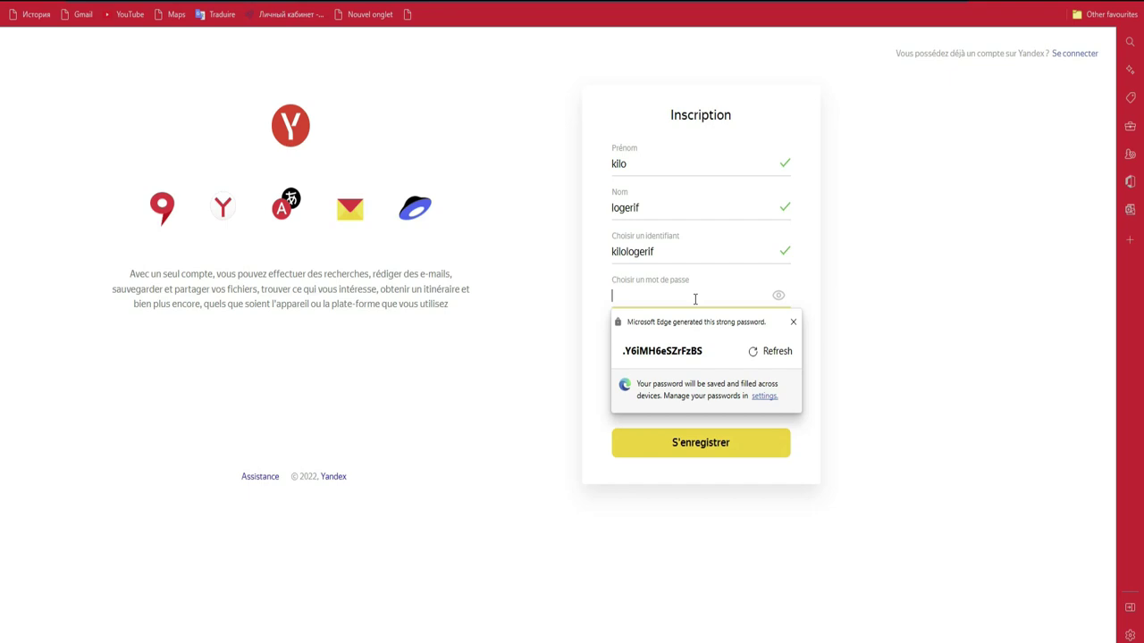
text(******)
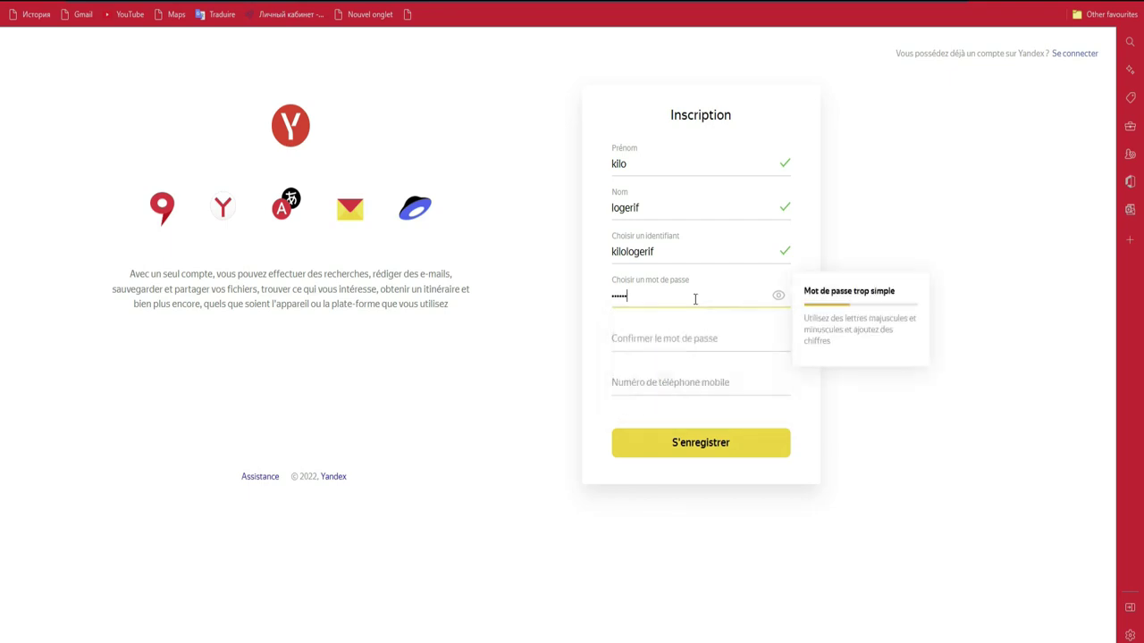
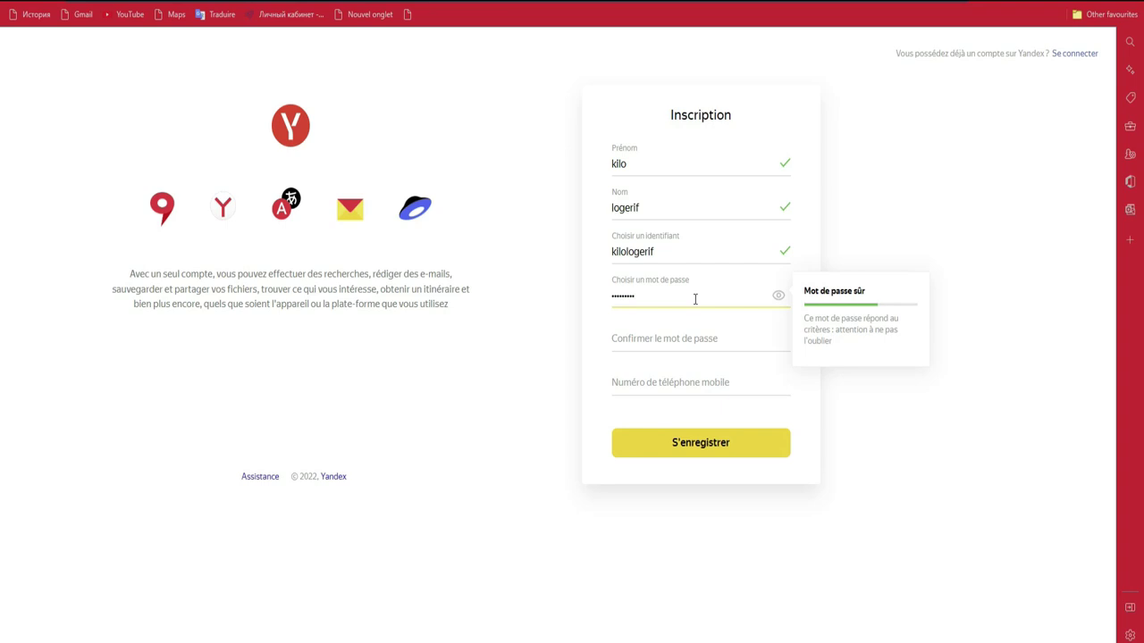
click(693, 340)
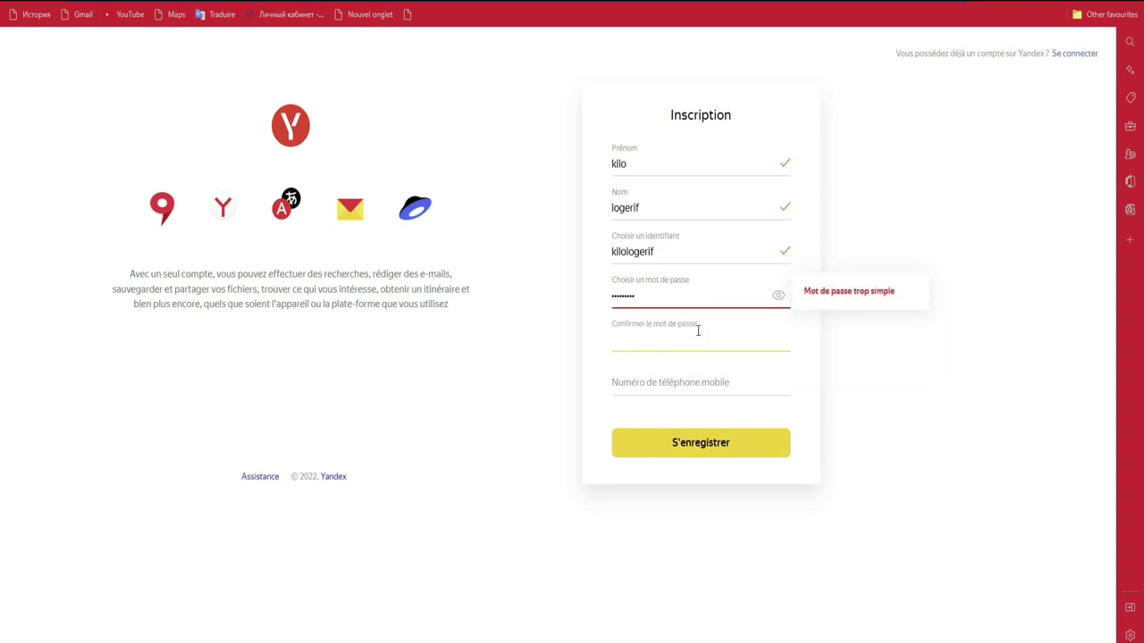
click(740, 304)
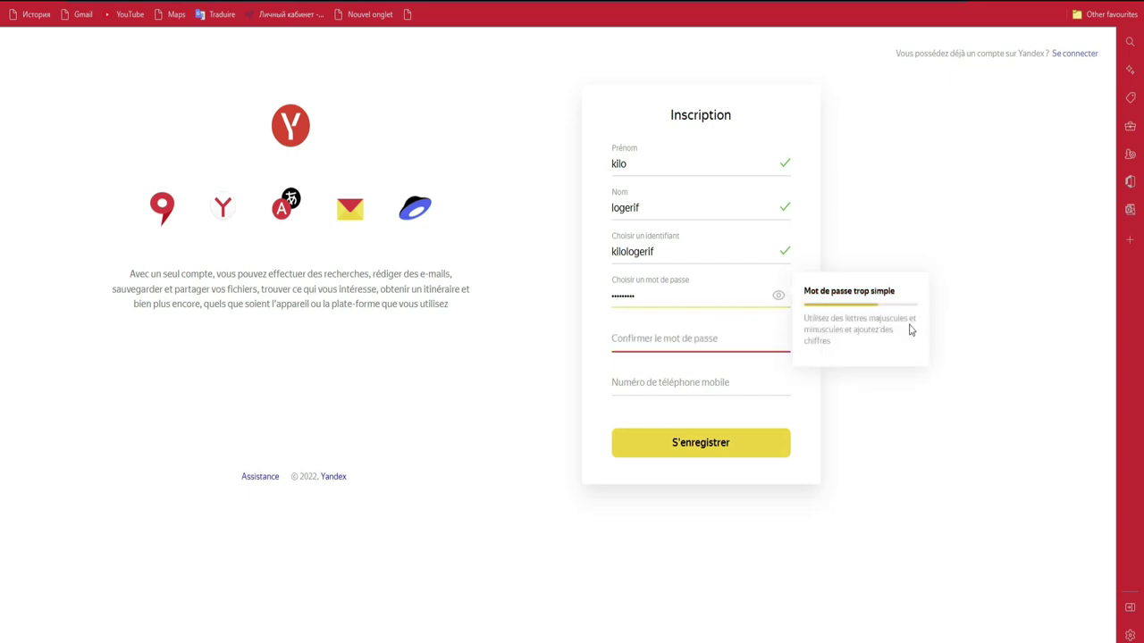
drag(646, 296, 603, 302)
key(BackSpace)
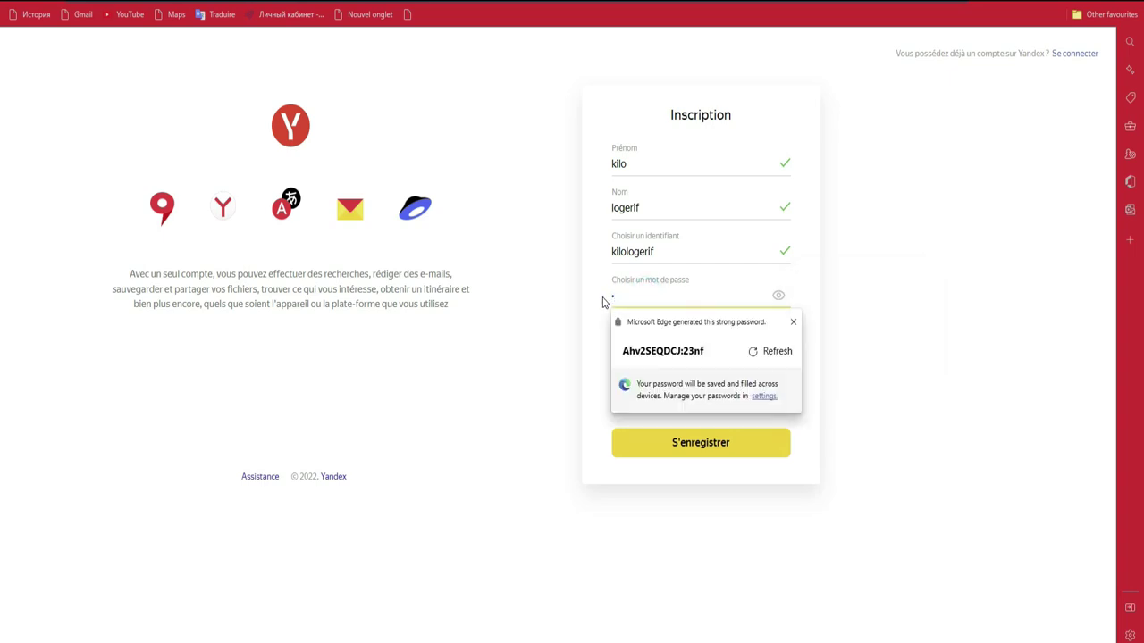
Enter a new password and retype it in 'Confirmer le mot de passe'
text(•••••)
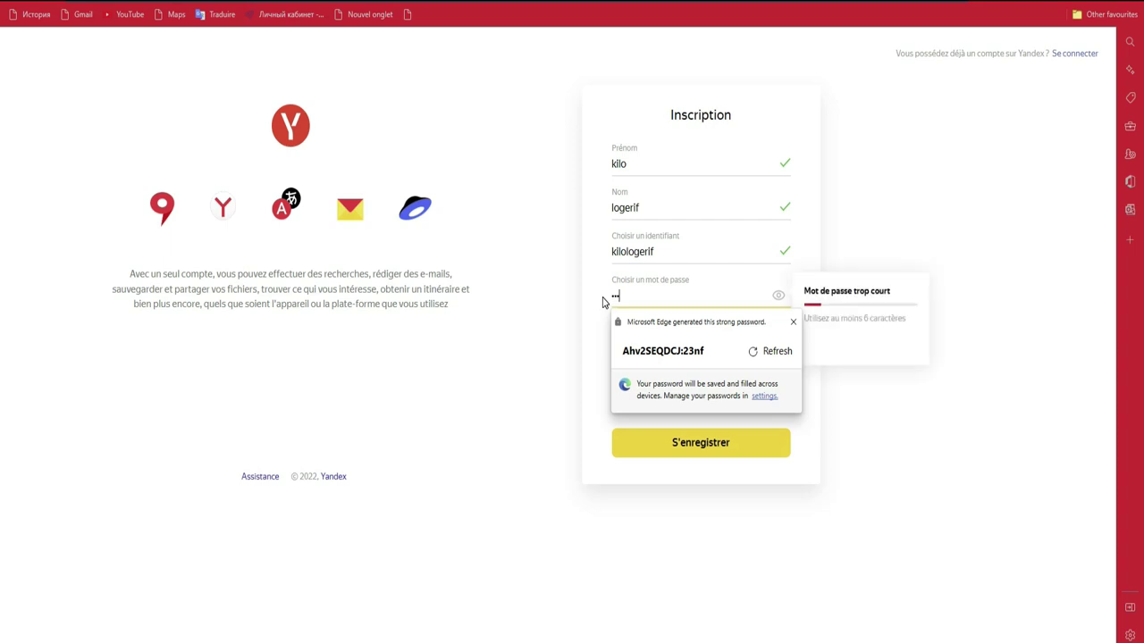
text(•••)
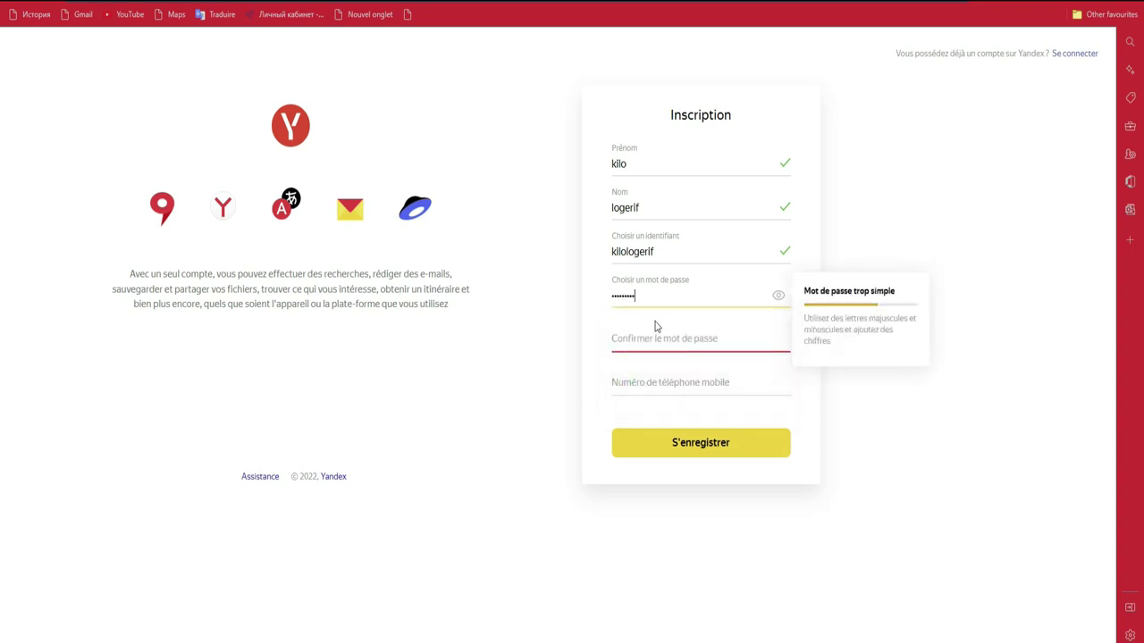
click(660, 348)
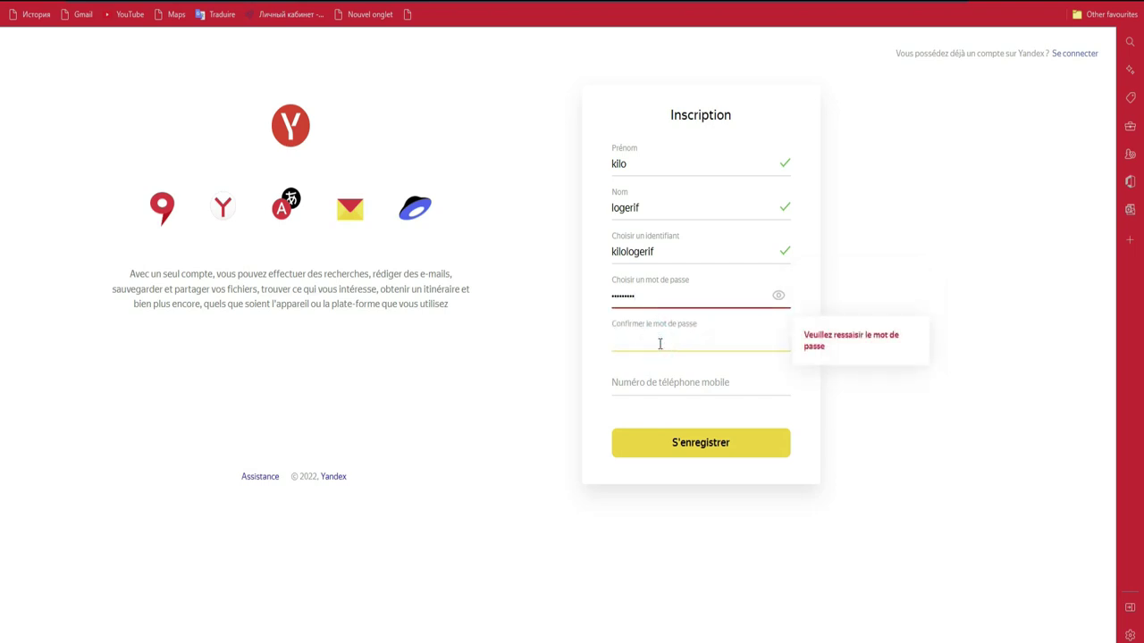
text(•••••••)
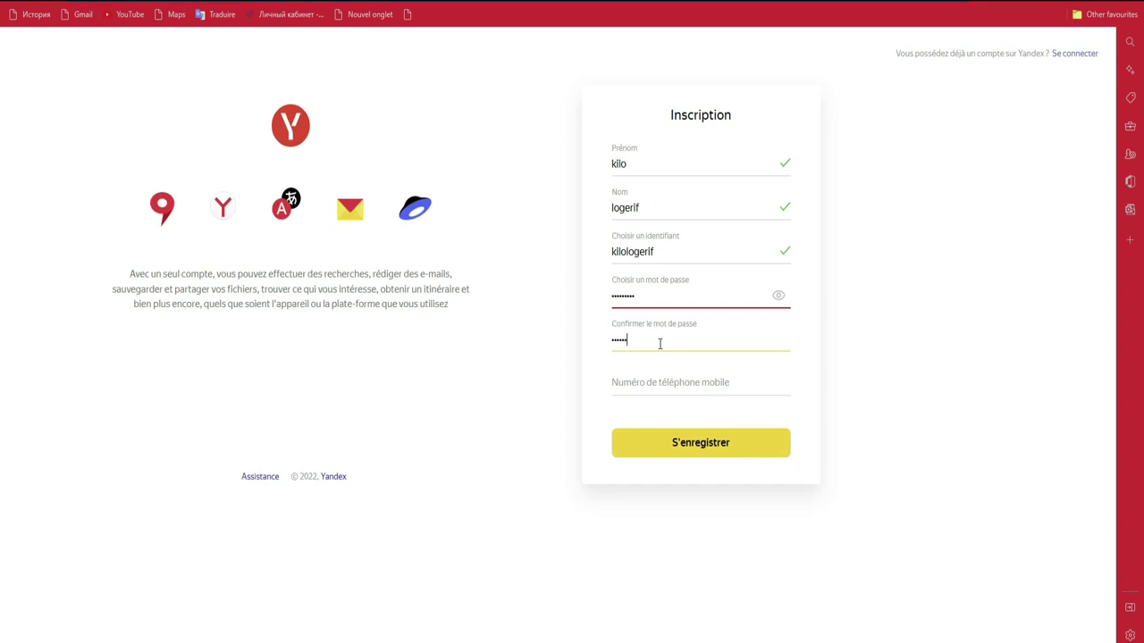
text(••)
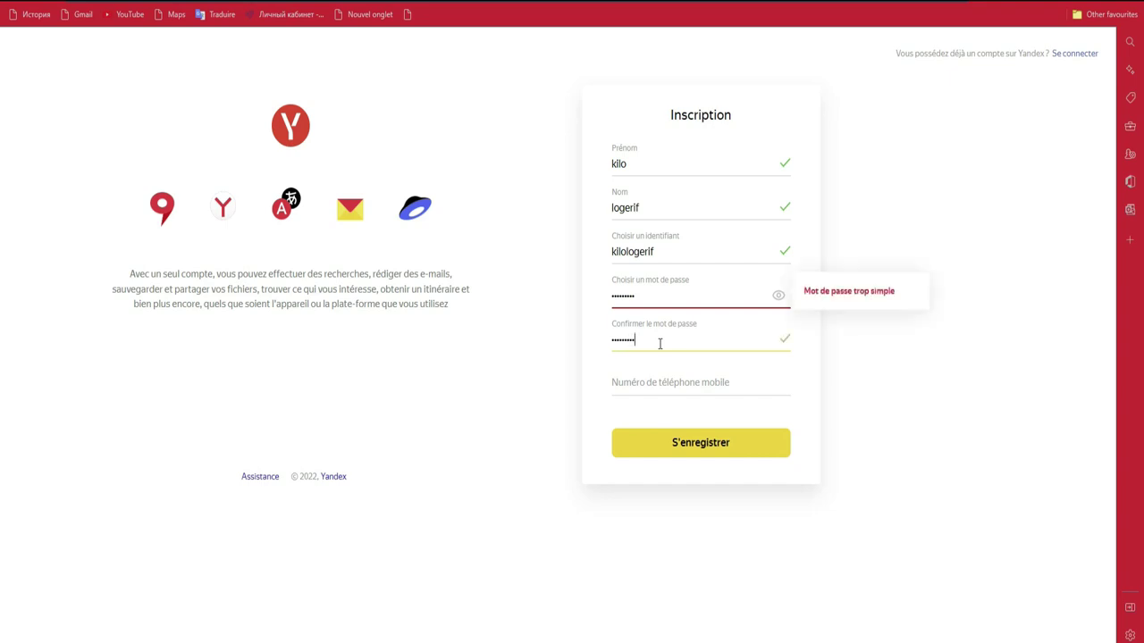
click(688, 382)
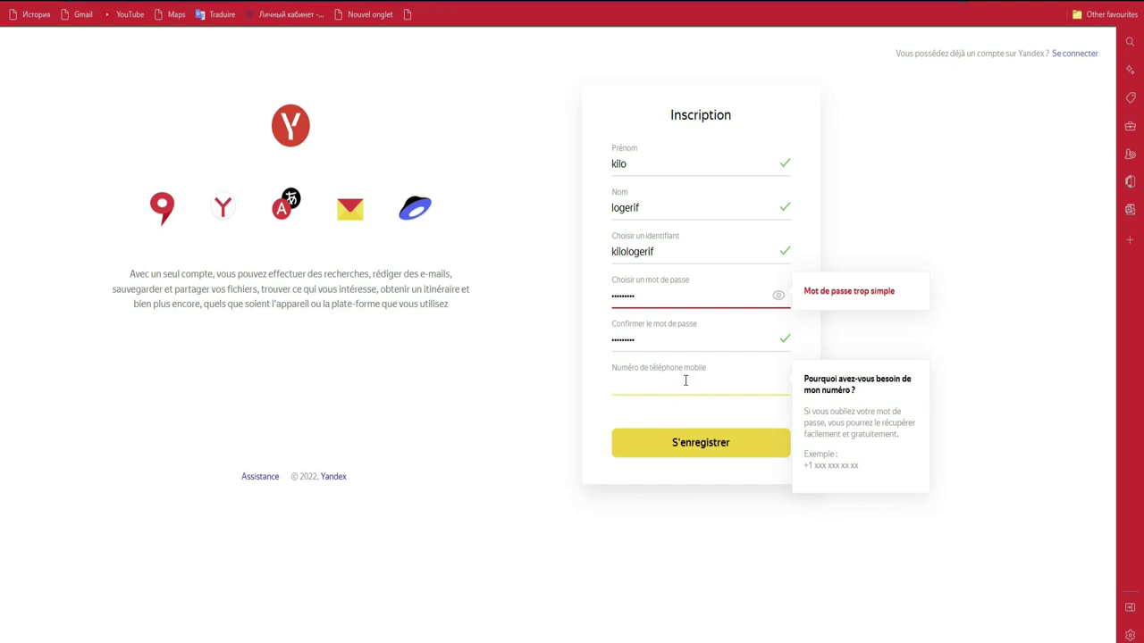
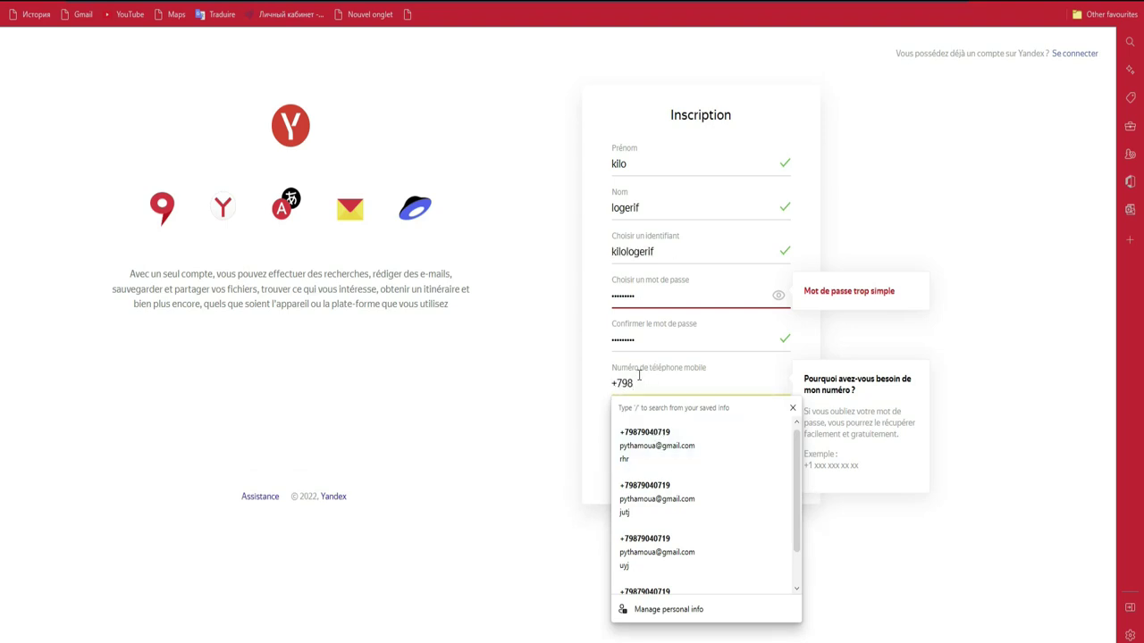
Enter the mobile phone number and request the SMS verification code
click(516, 435)
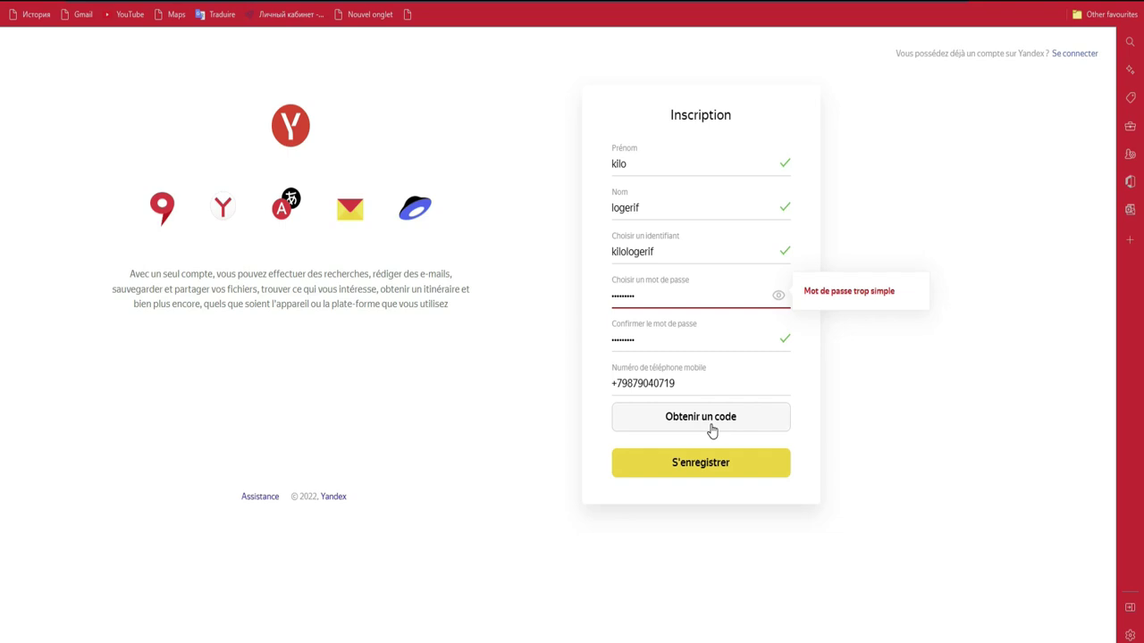
click(697, 474)
click(693, 420)
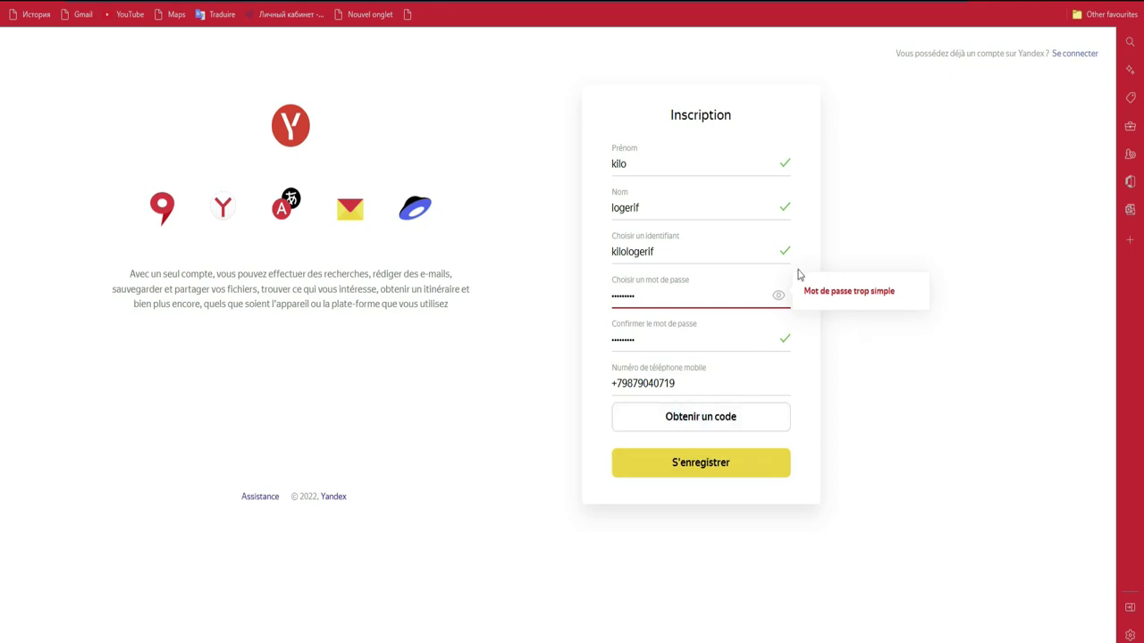
click(701, 422)
click(665, 300)
Replace the password with a stronger one ('Mot de passe sûr') and retype its confirmation
double_click(665, 300)
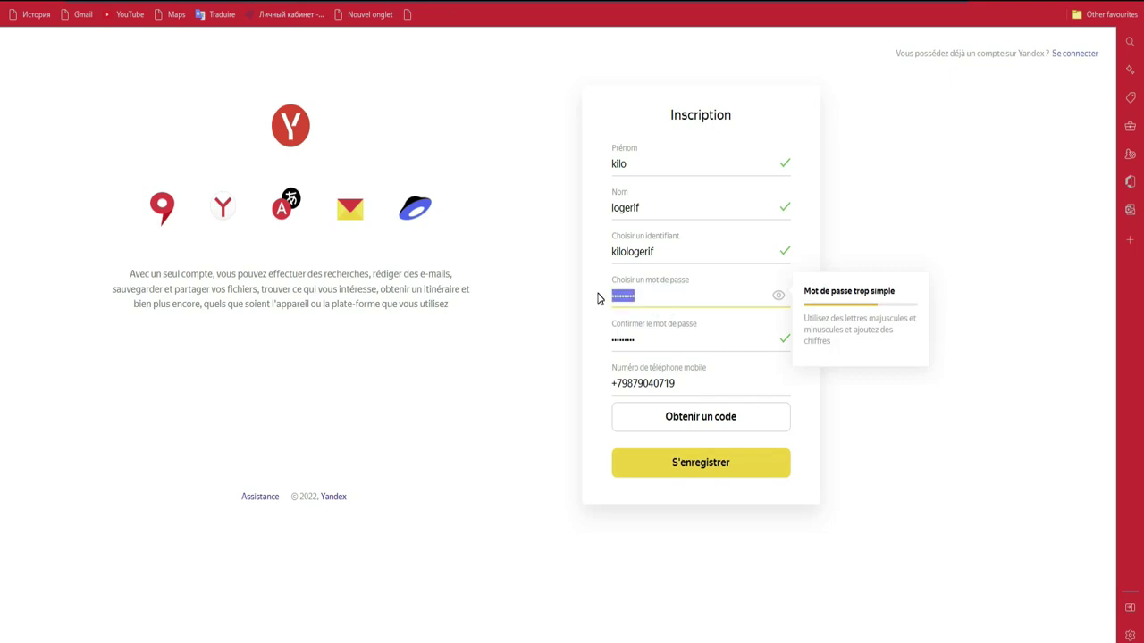
key(BackSpace)
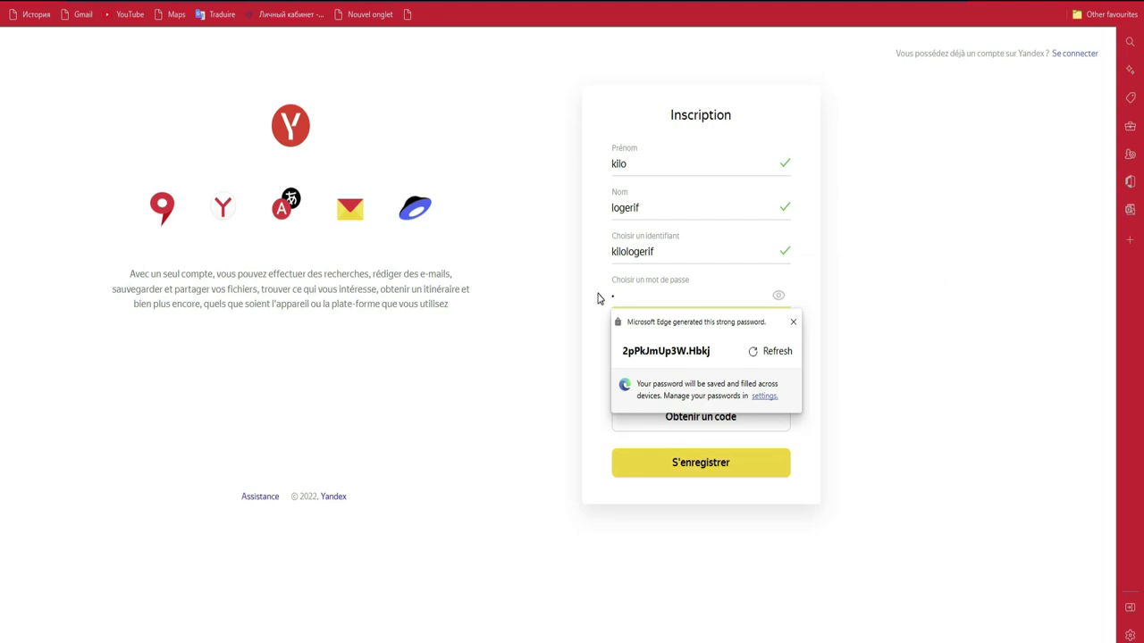
text(••••••••••••)
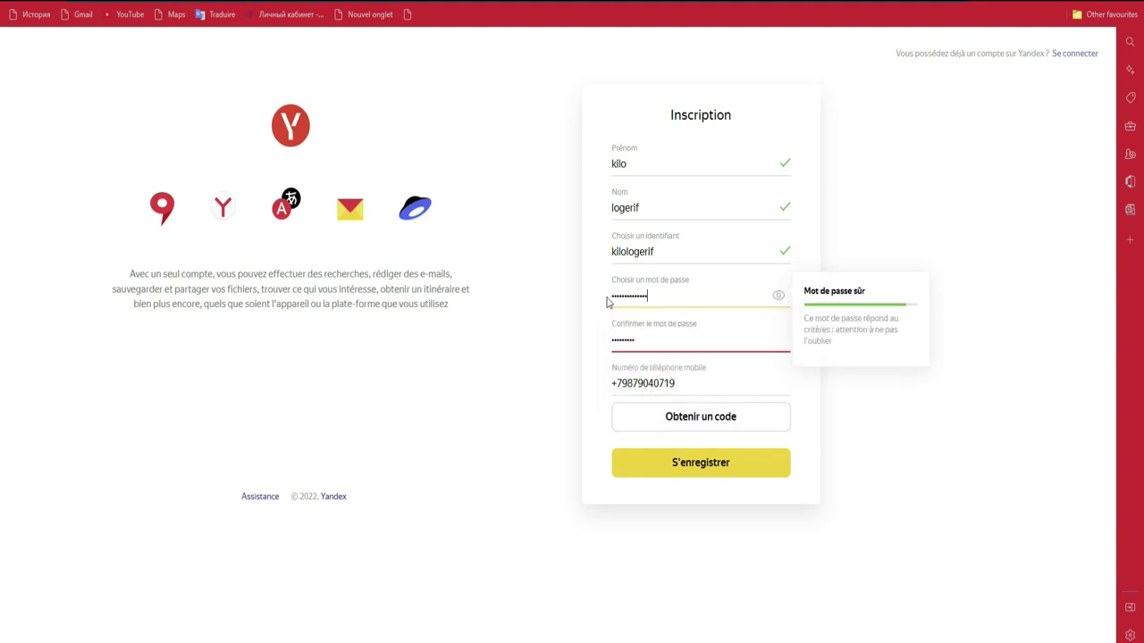
click(677, 347)
double_click(676, 344)
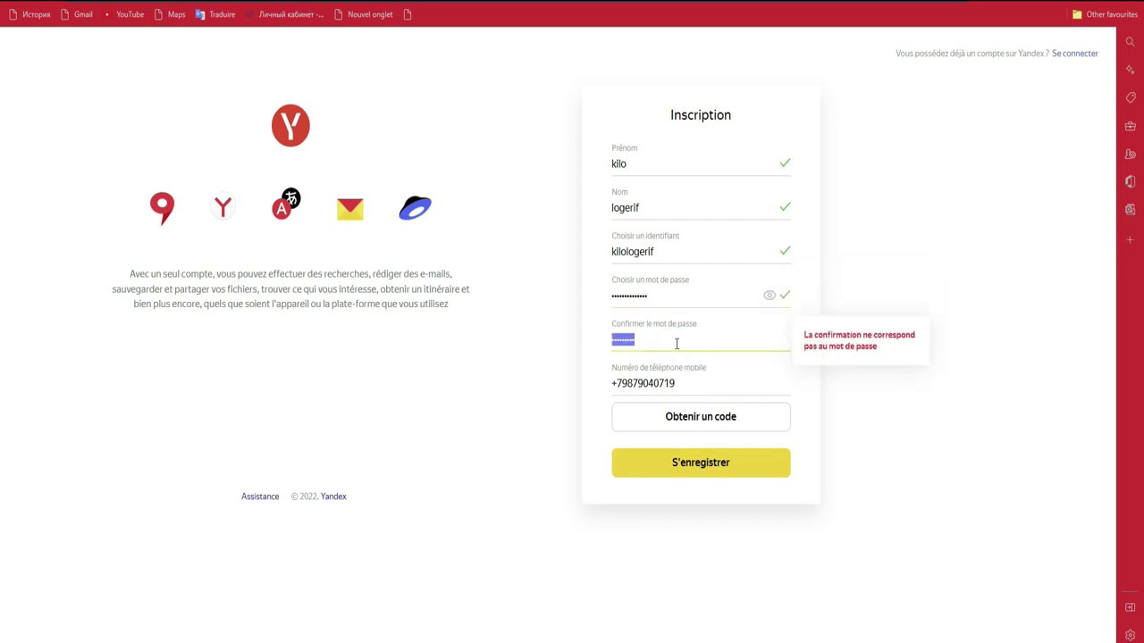
key(BackSpace)
text(••••)
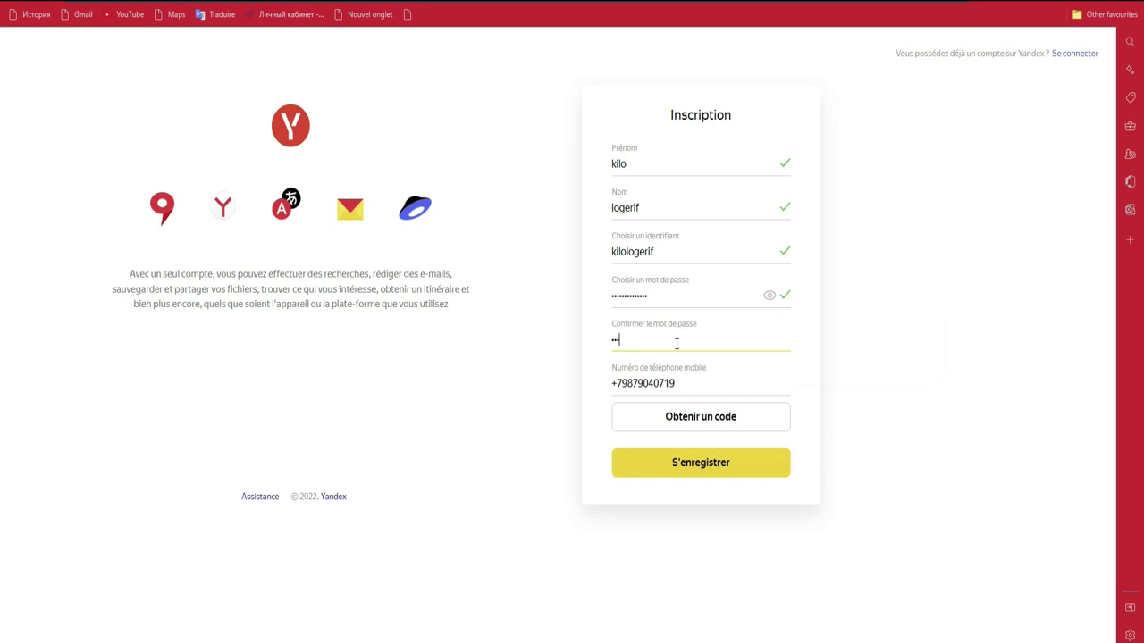
text(••••••••••)
Enter the SMS verification code, register, and accept the privacy policy and terms
click(688, 465)
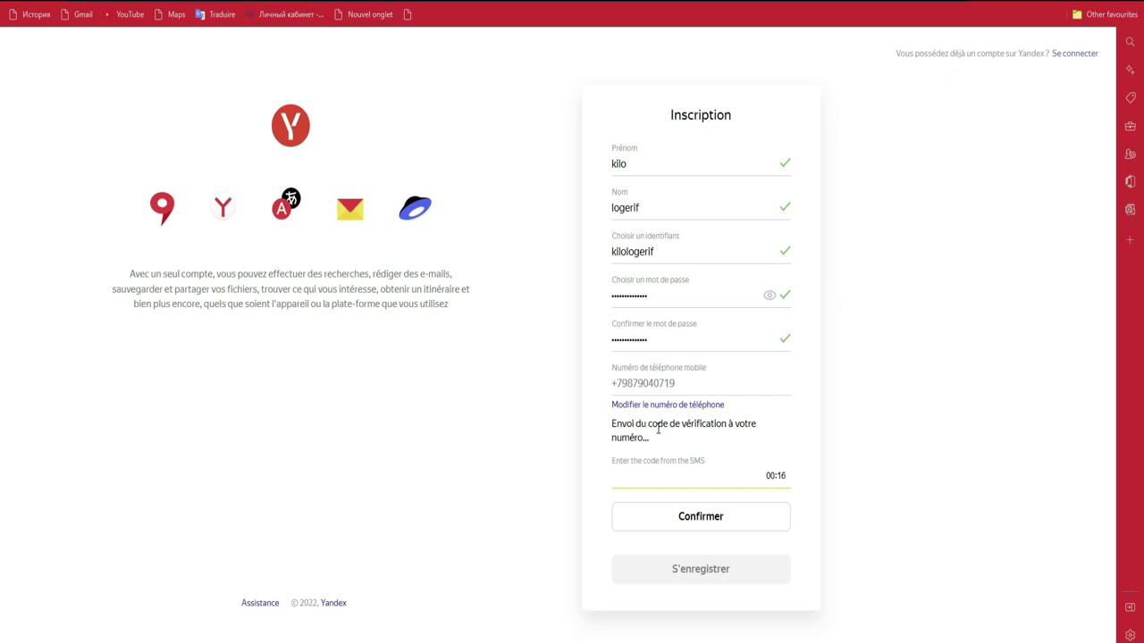
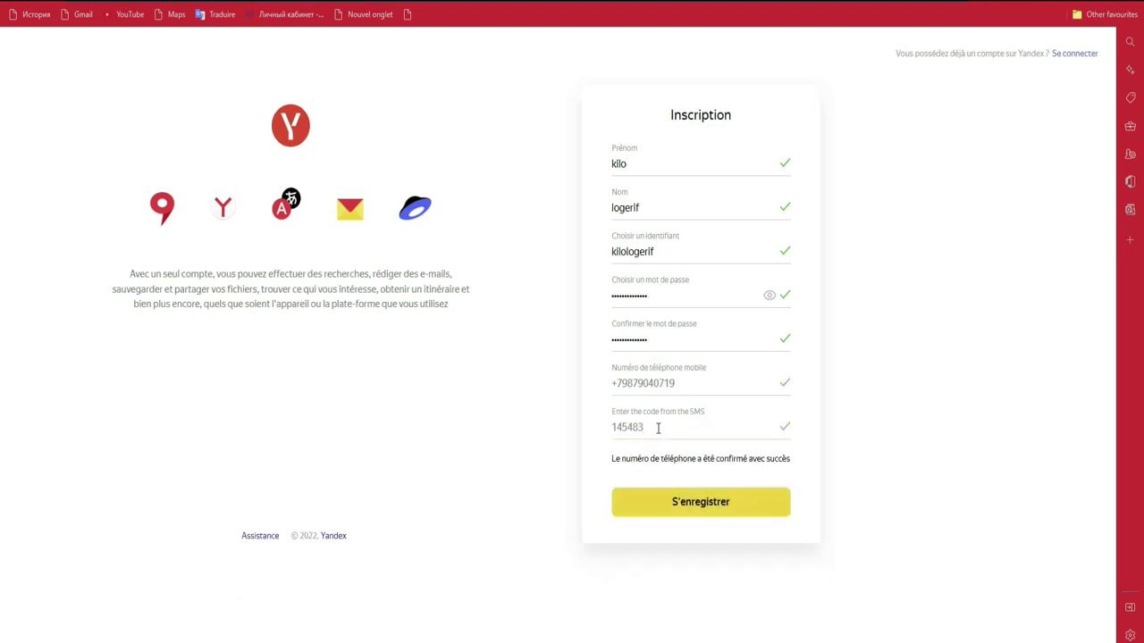
click(721, 518)
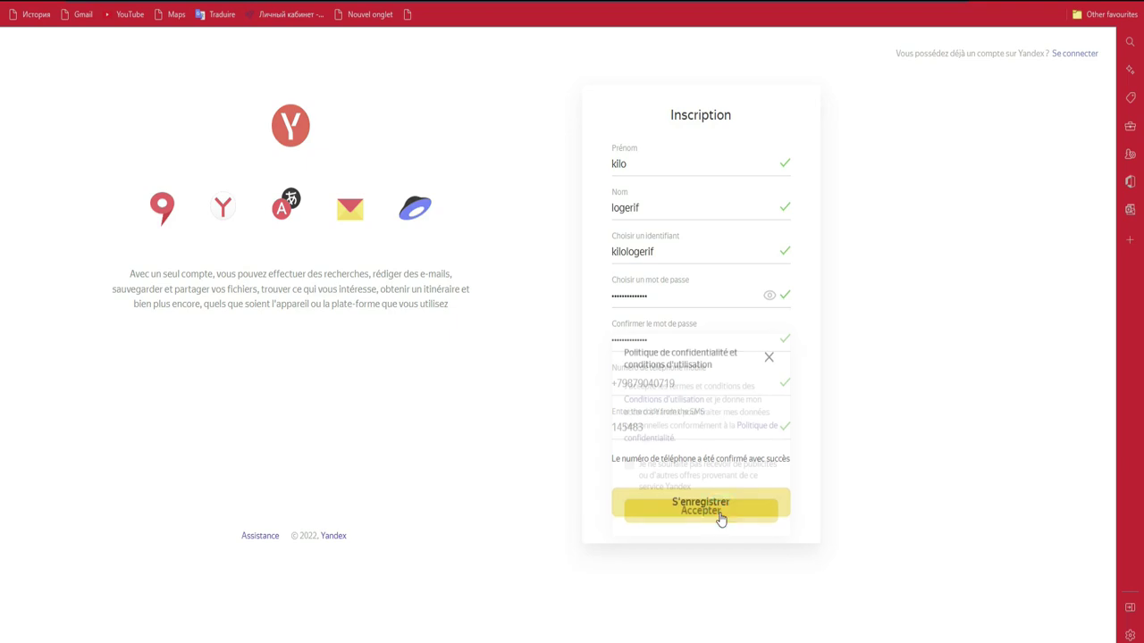
click(630, 464)
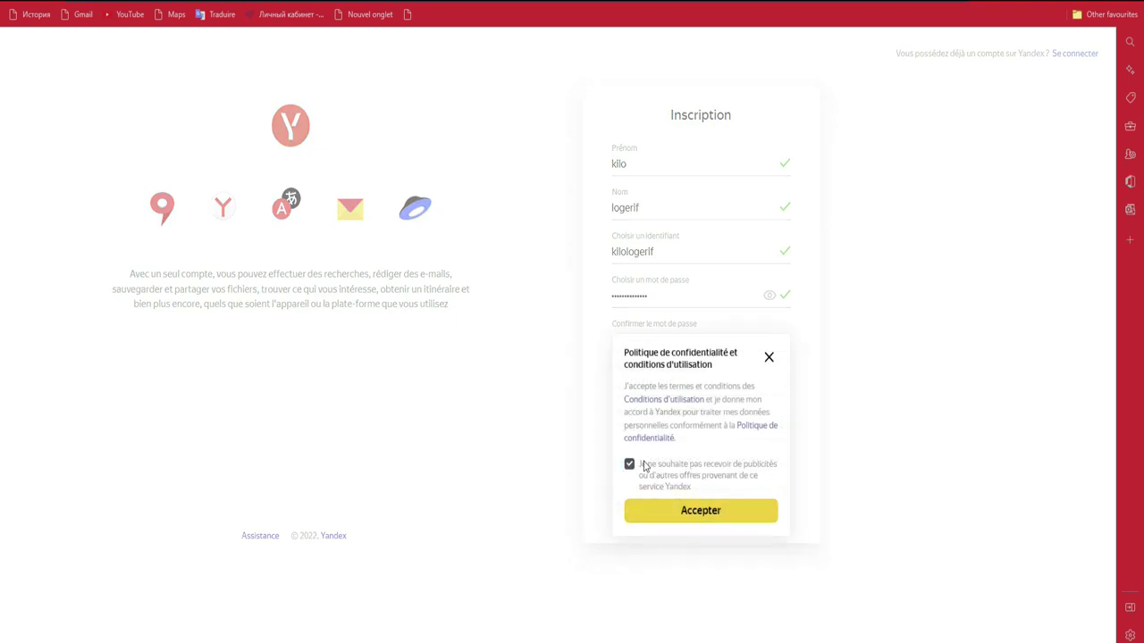
click(630, 466)
click(677, 520)
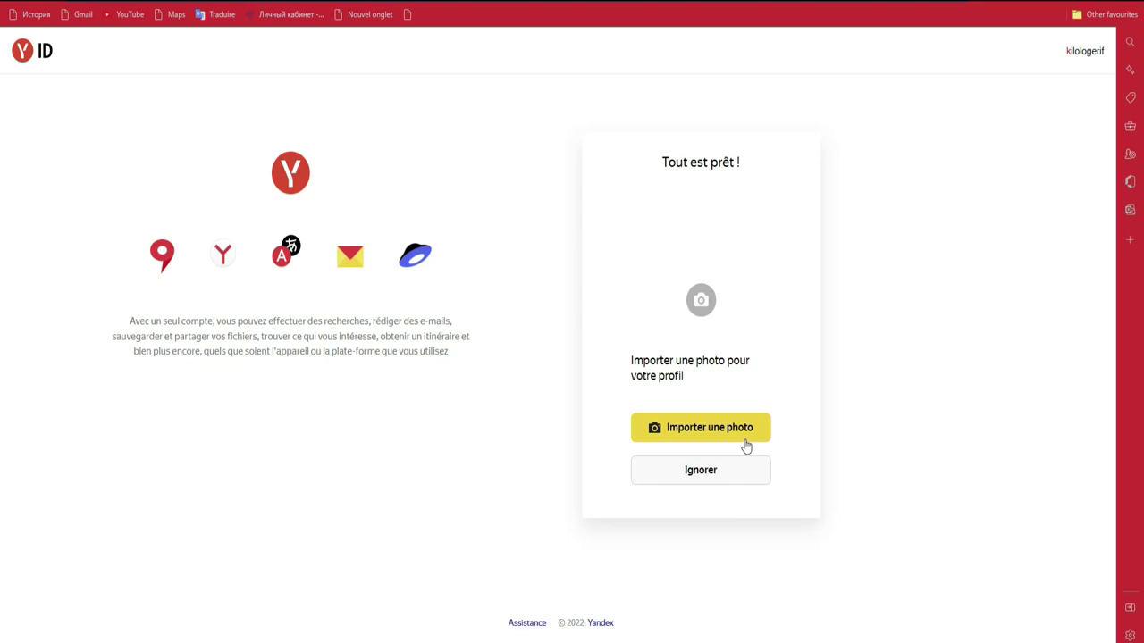
Skip the profile photo, dismiss browser notices, and translate the inbox into French
click(701, 472)
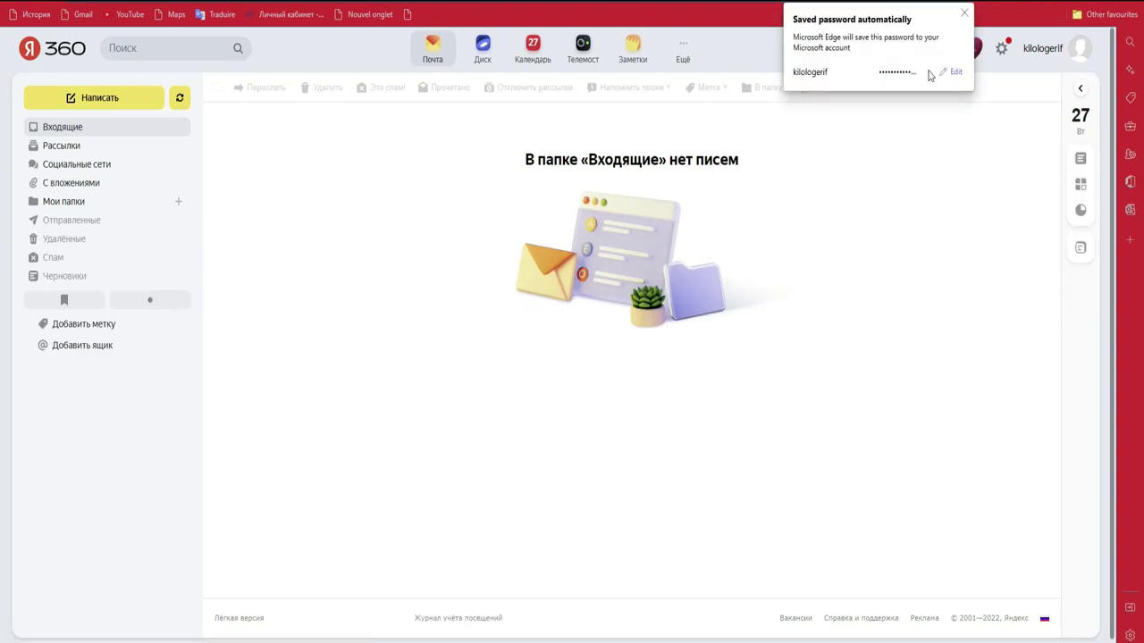
click(963, 14)
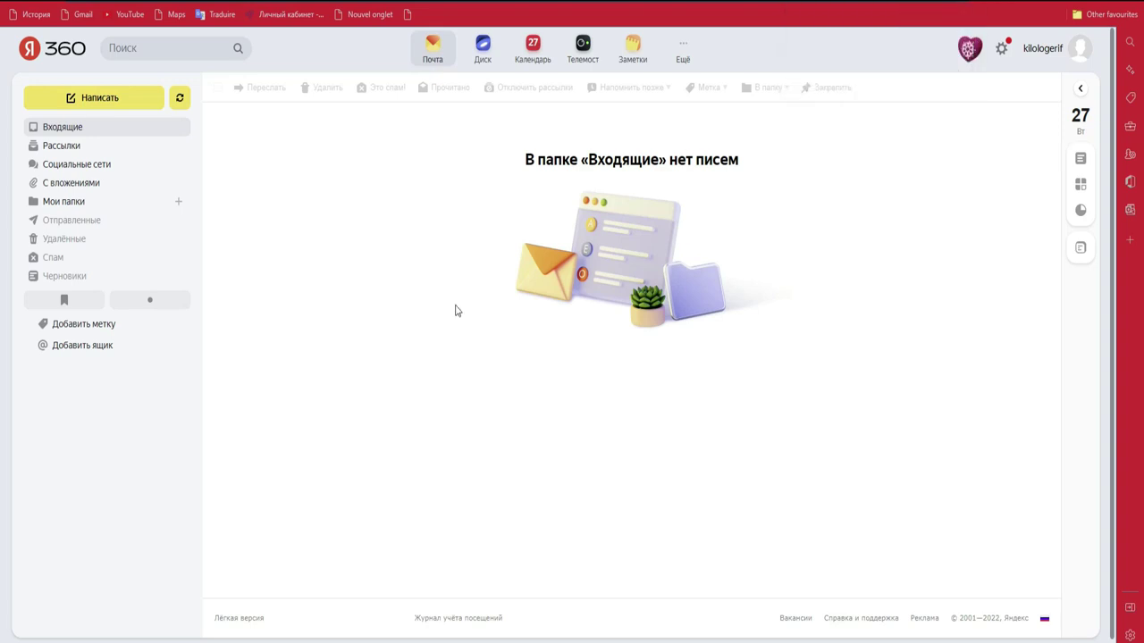
right_click(382, 244)
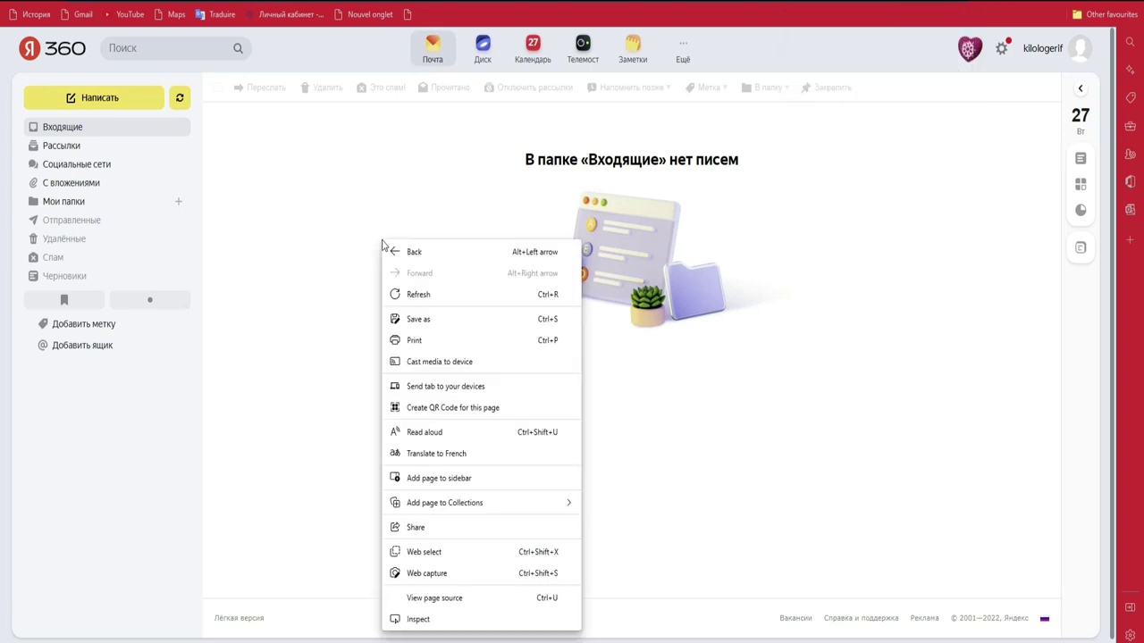
click(437, 453)
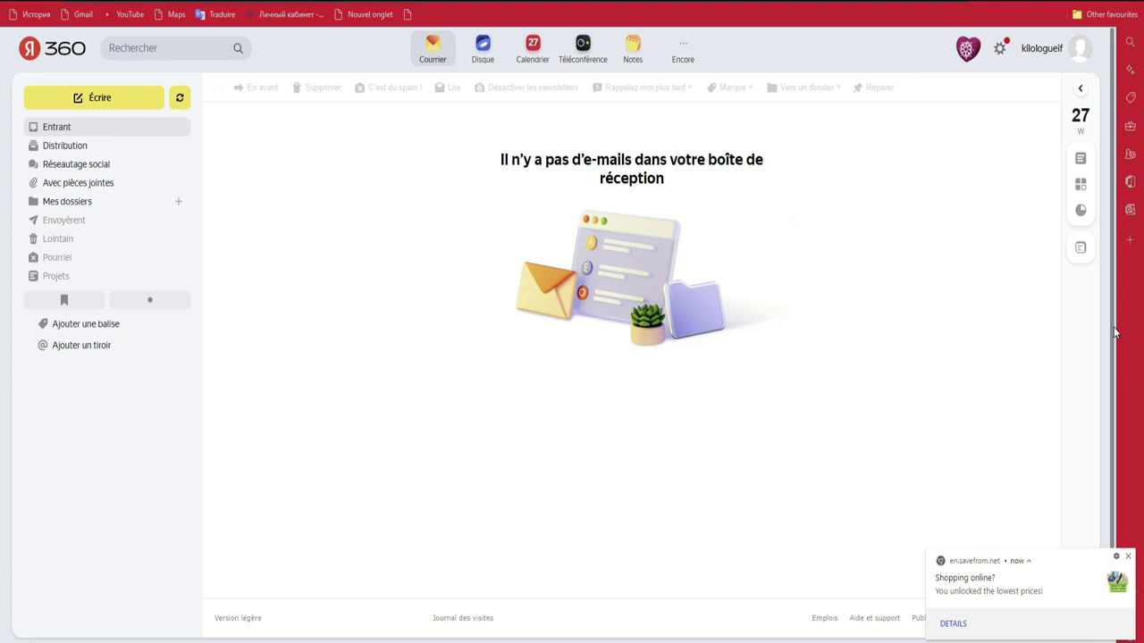
click(1128, 556)
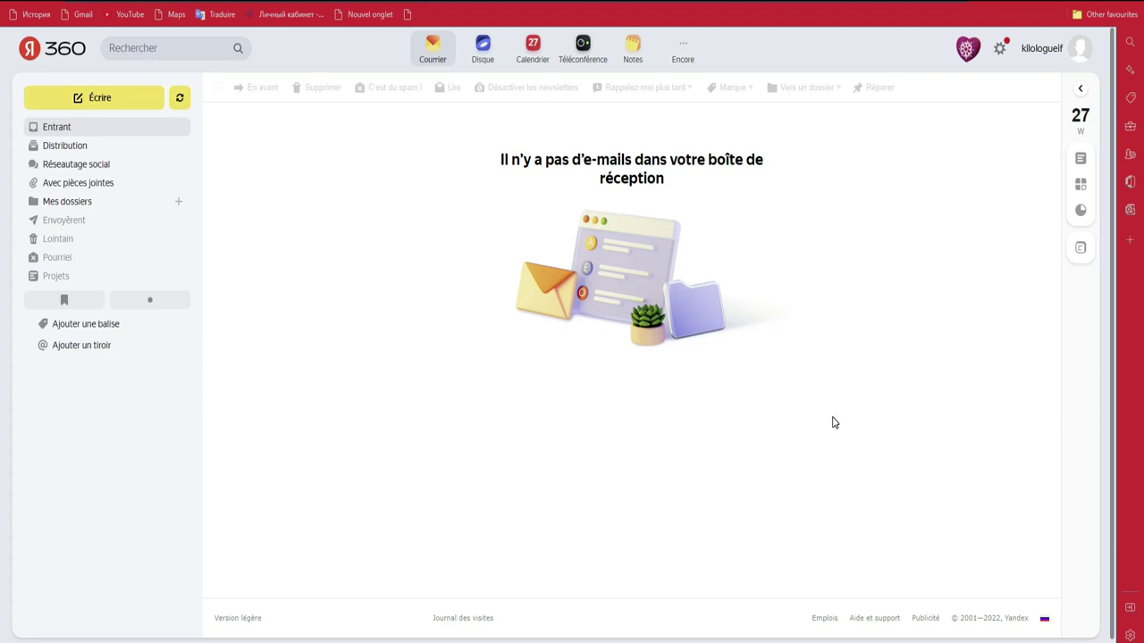
Copy the new Yandex address and paste it into the Education in Russia login e-mail field
click(1073, 56)
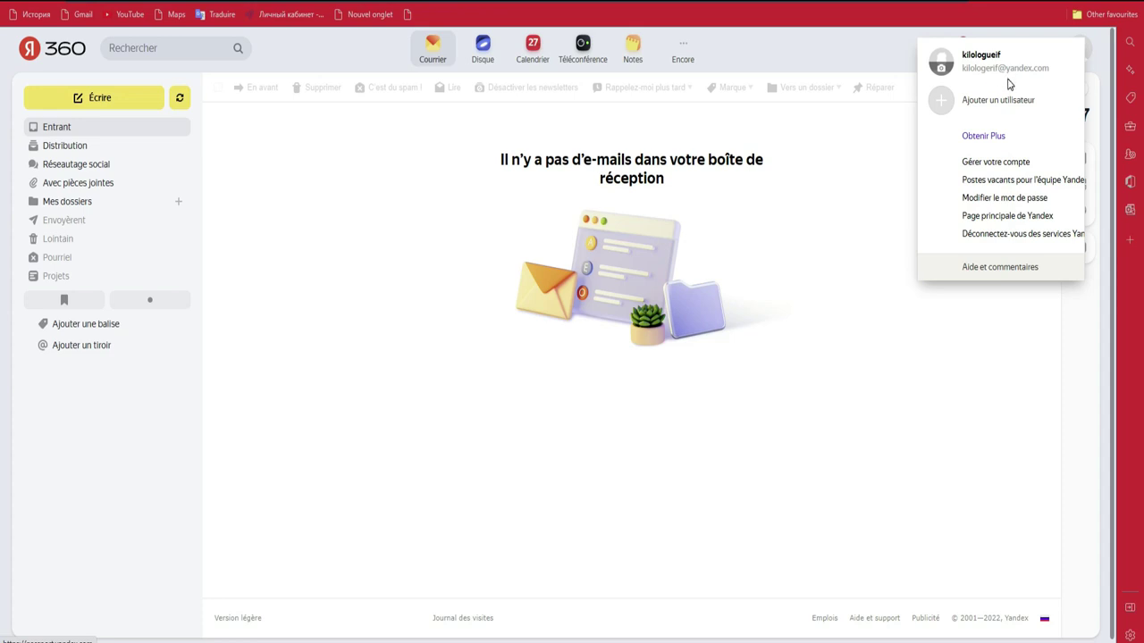
drag(1057, 72, 973, 83)
key(ctrl+c)
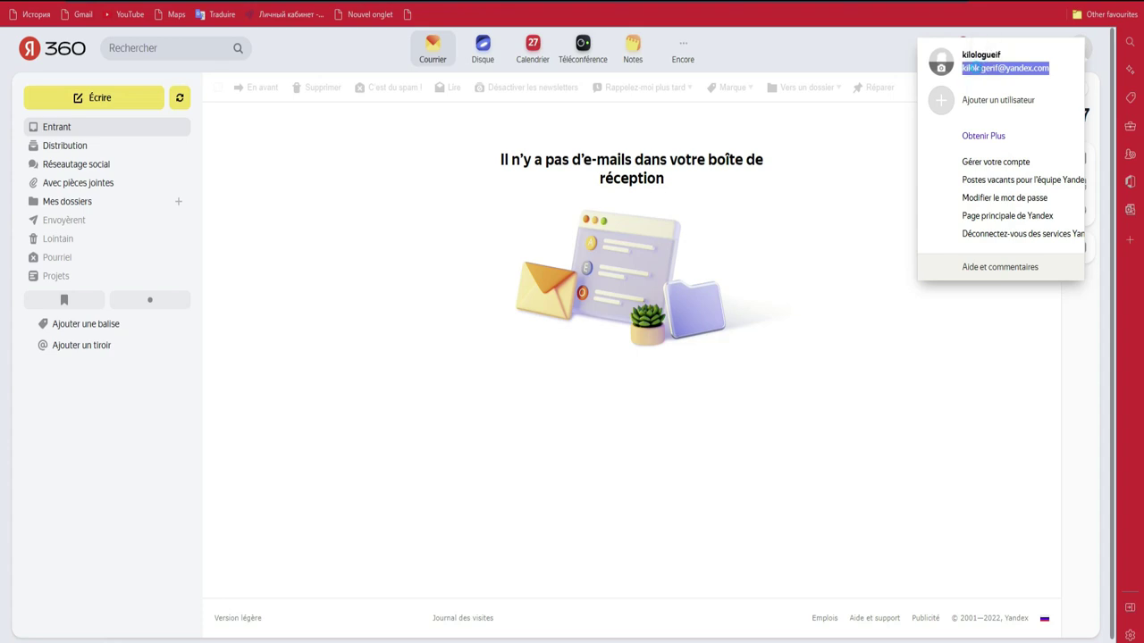
right_click(973, 84)
click(953, 80)
click(837, 262)
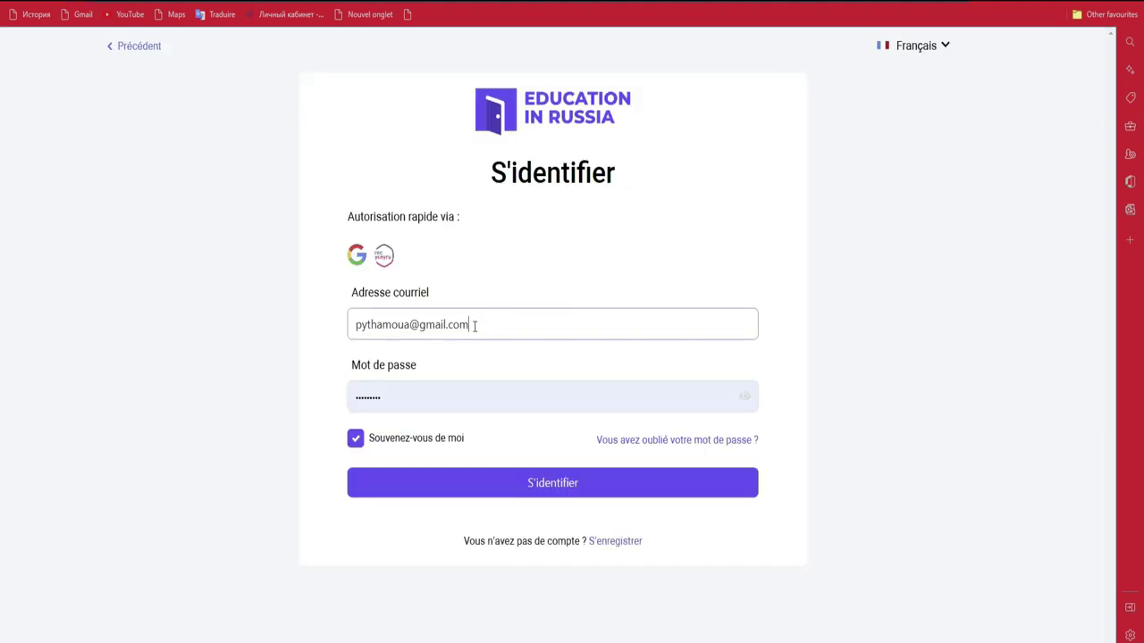
drag(474, 324, 348, 327)
right_click(372, 327)
click(407, 346)
Leave the login form and go to the registration form
click(496, 325)
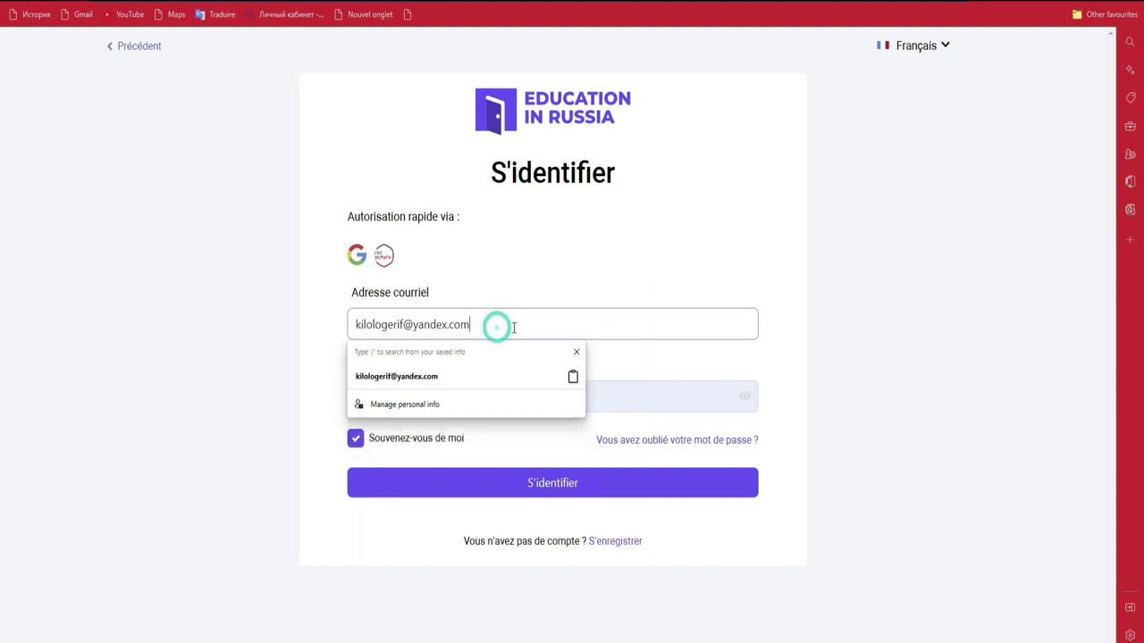
click(320, 328)
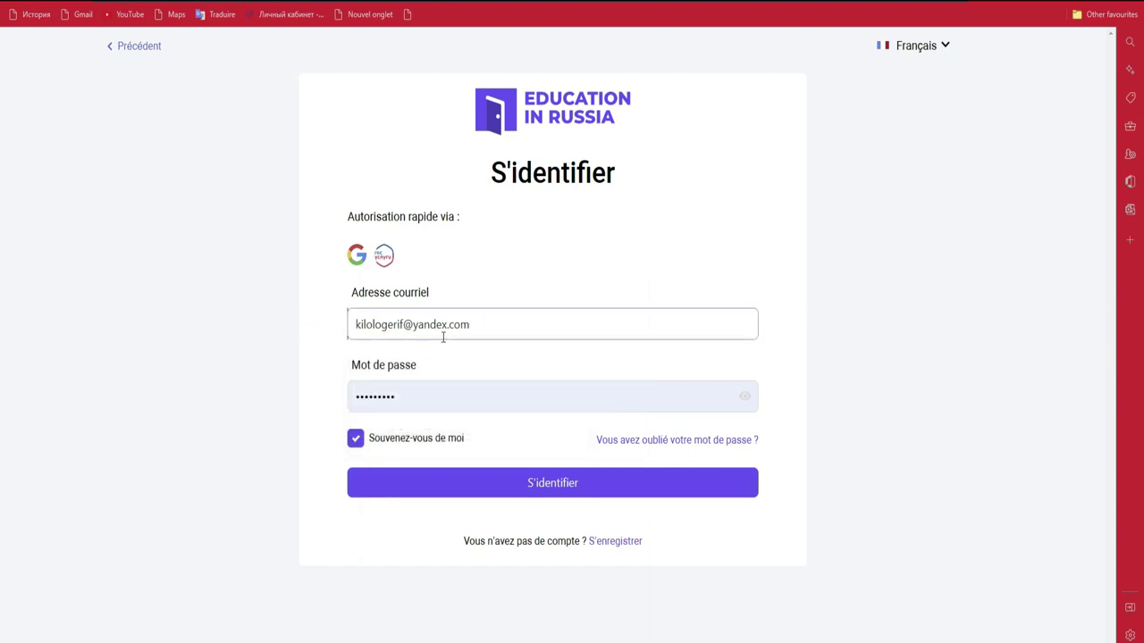
click(439, 401)
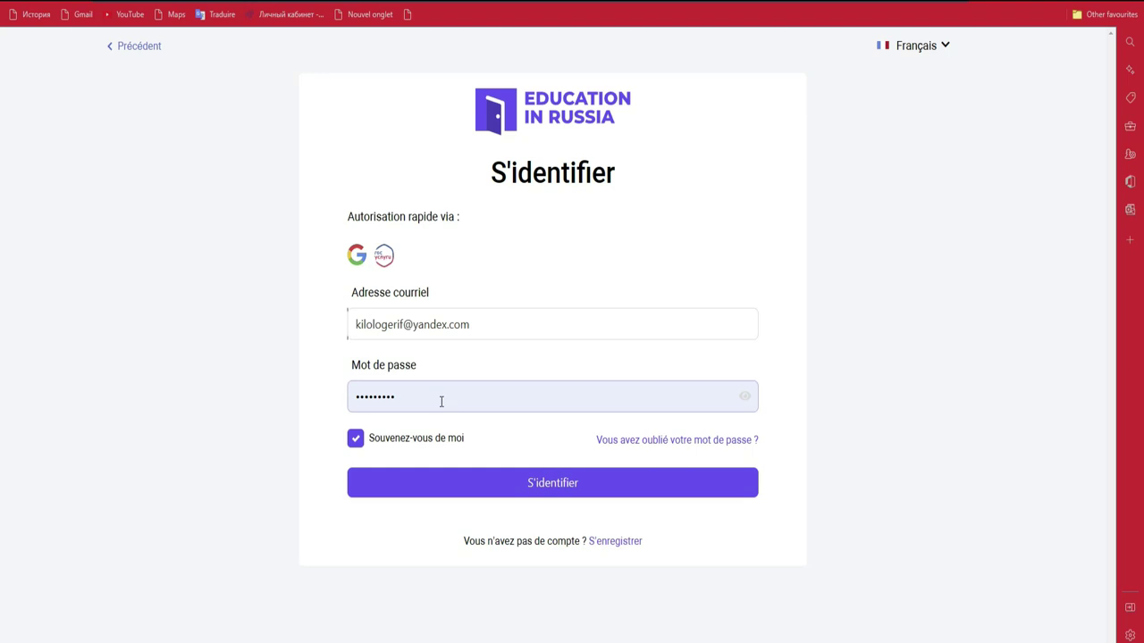
click(616, 546)
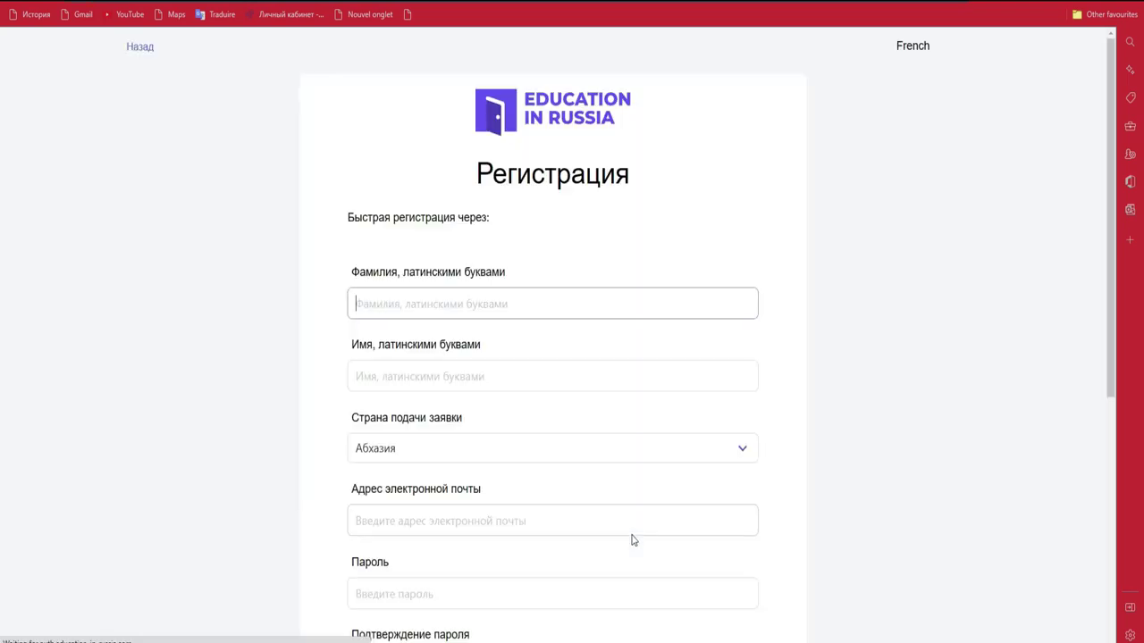
Enter the surname and first name, and choose Côte d'Ivoire as application country
click(509, 306)
text(juir)
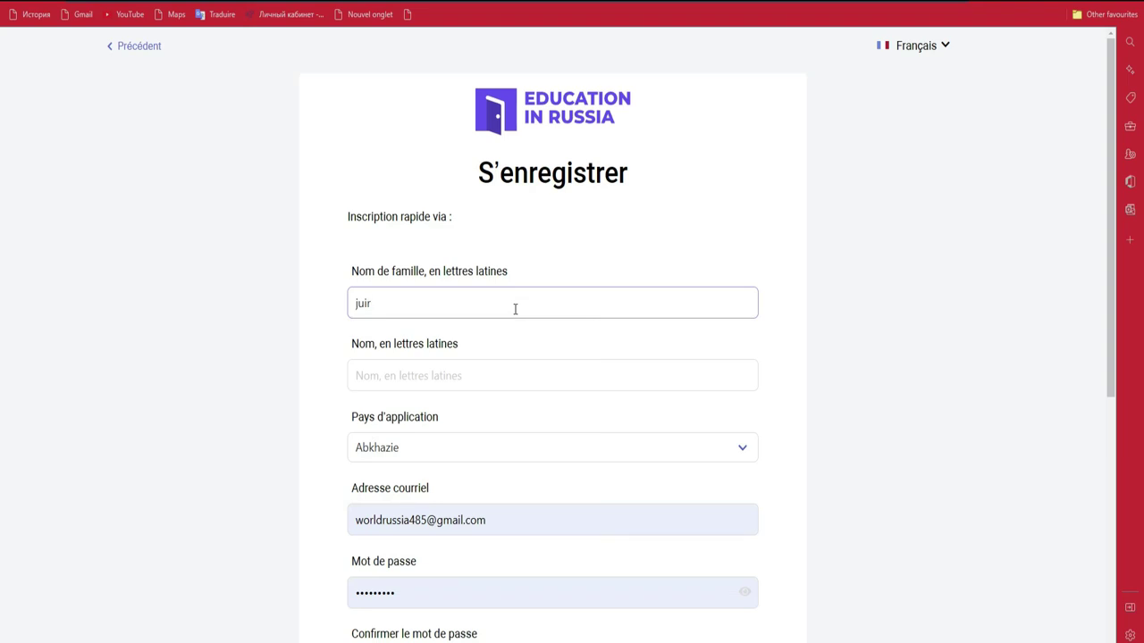
click(435, 367)
text(geuniux)
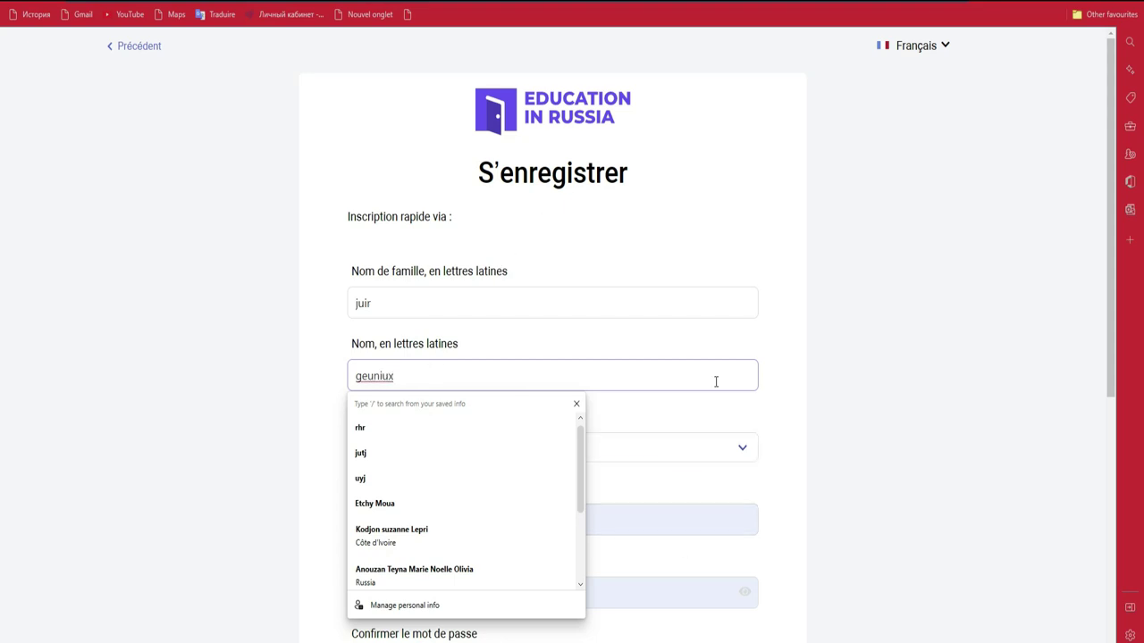
click(706, 411)
click(486, 453)
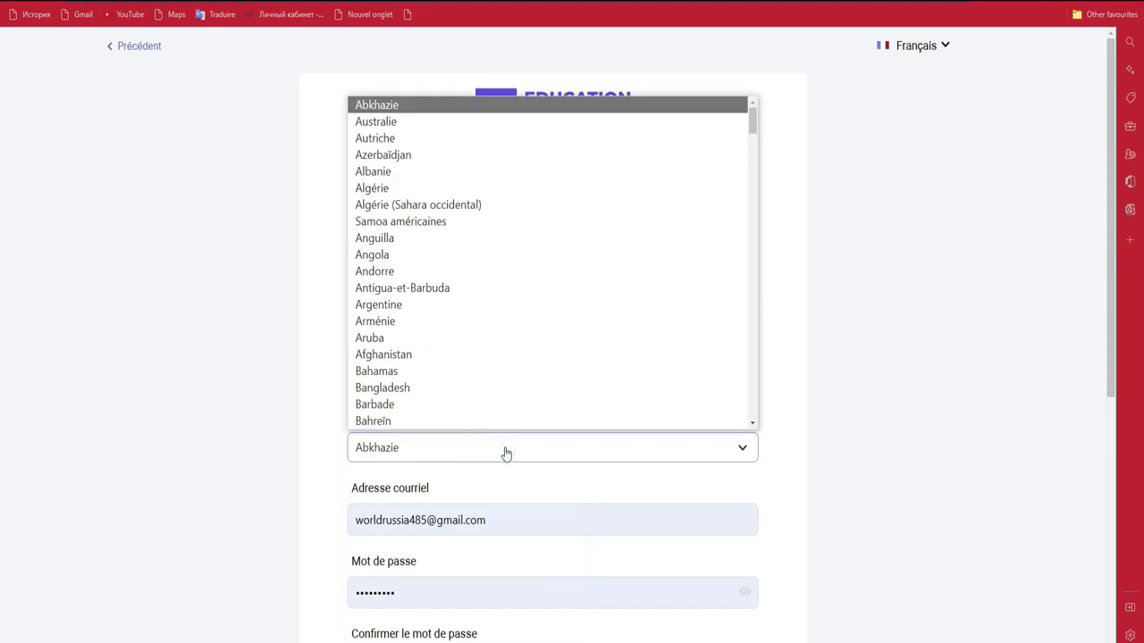
drag(752, 120, 724, 235)
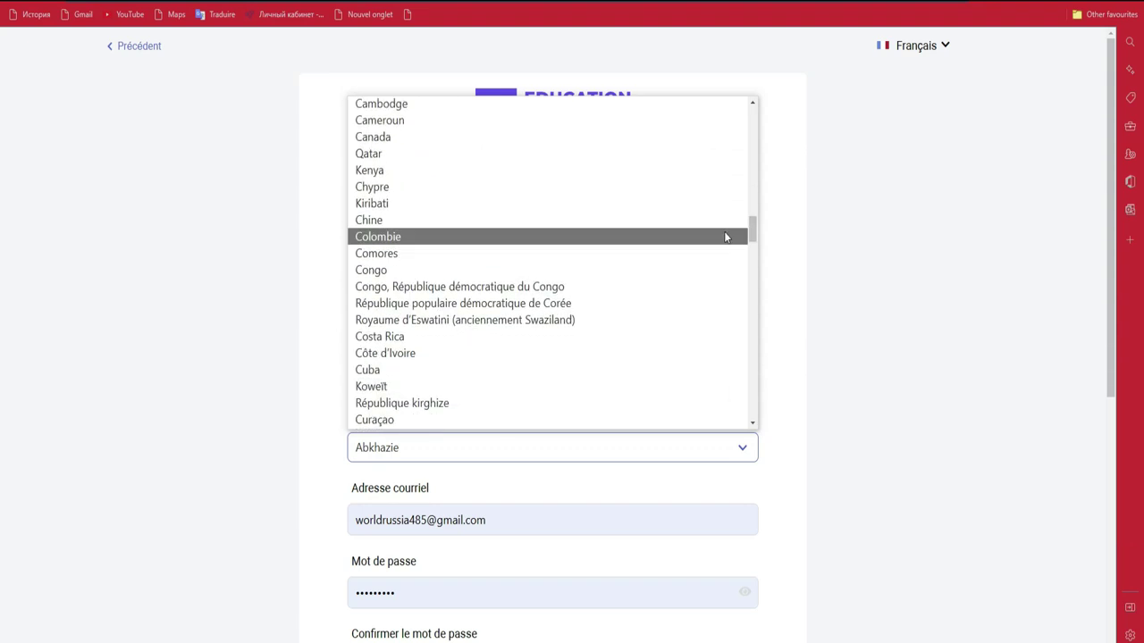
click(405, 354)
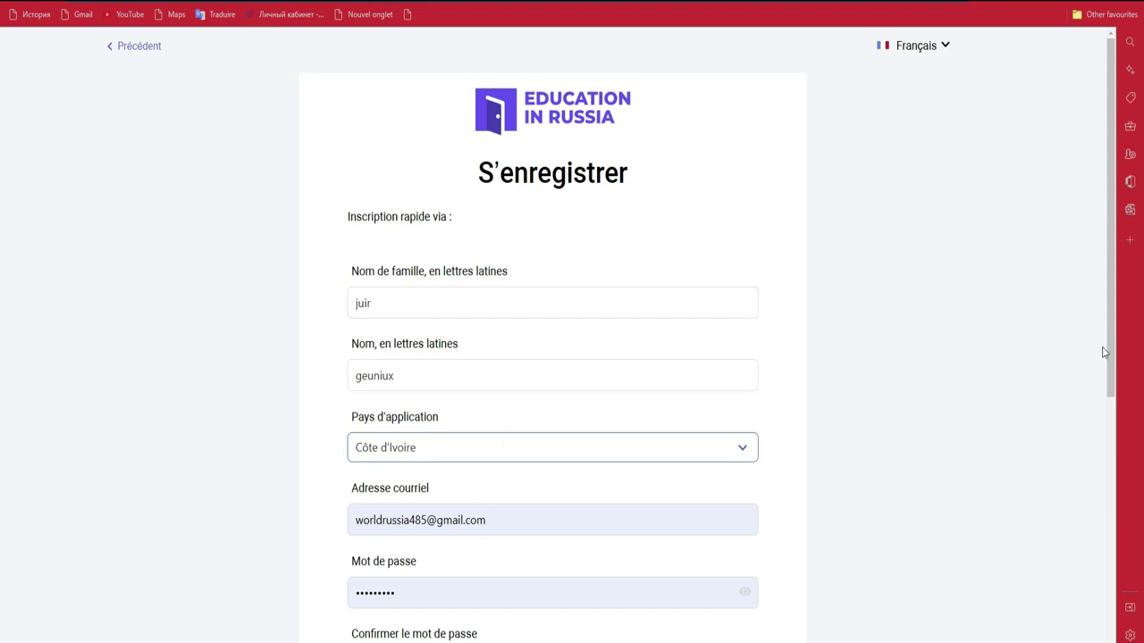
Replace the old Gmail address with the pasted Yandex Mail address
scroll(1110, 335, down, 1)
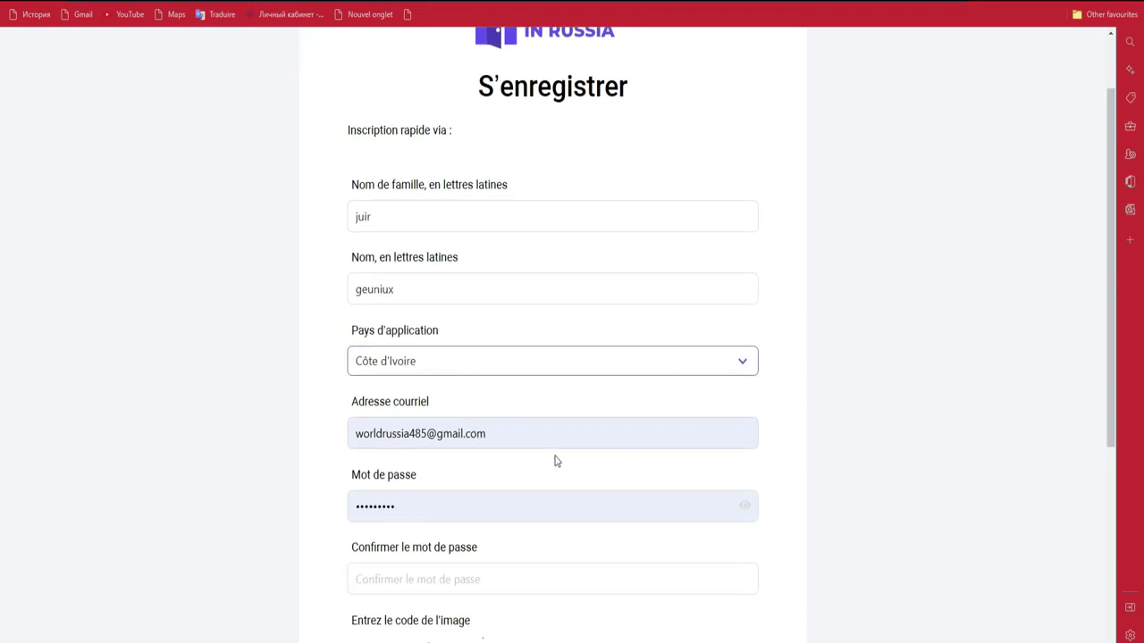
click(501, 437)
drag(498, 437, 323, 452)
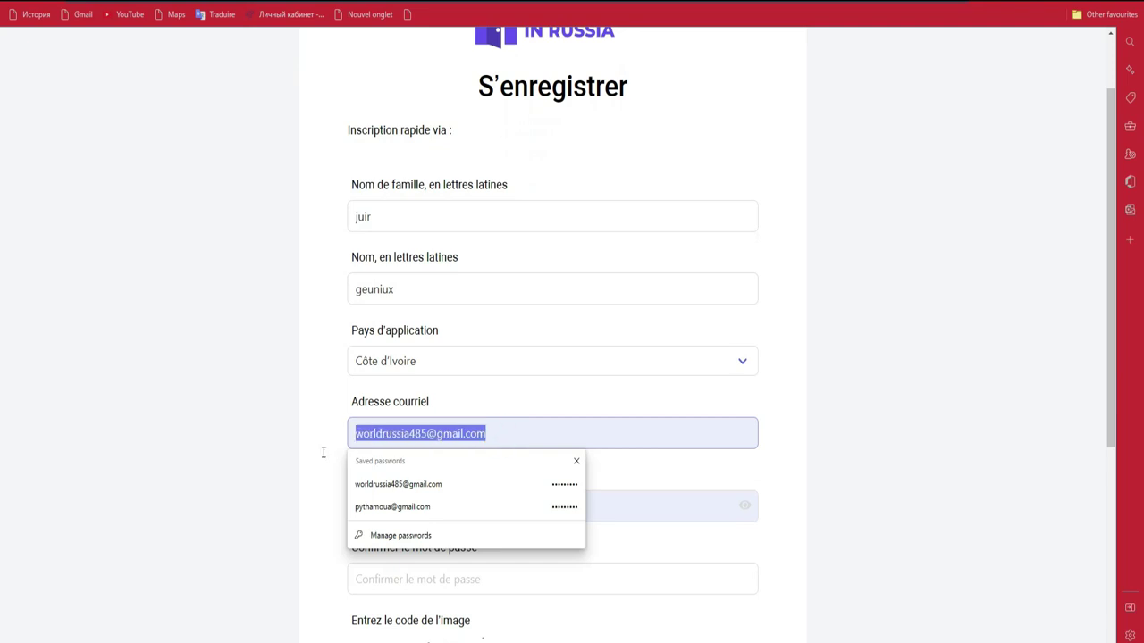
right_click(409, 432)
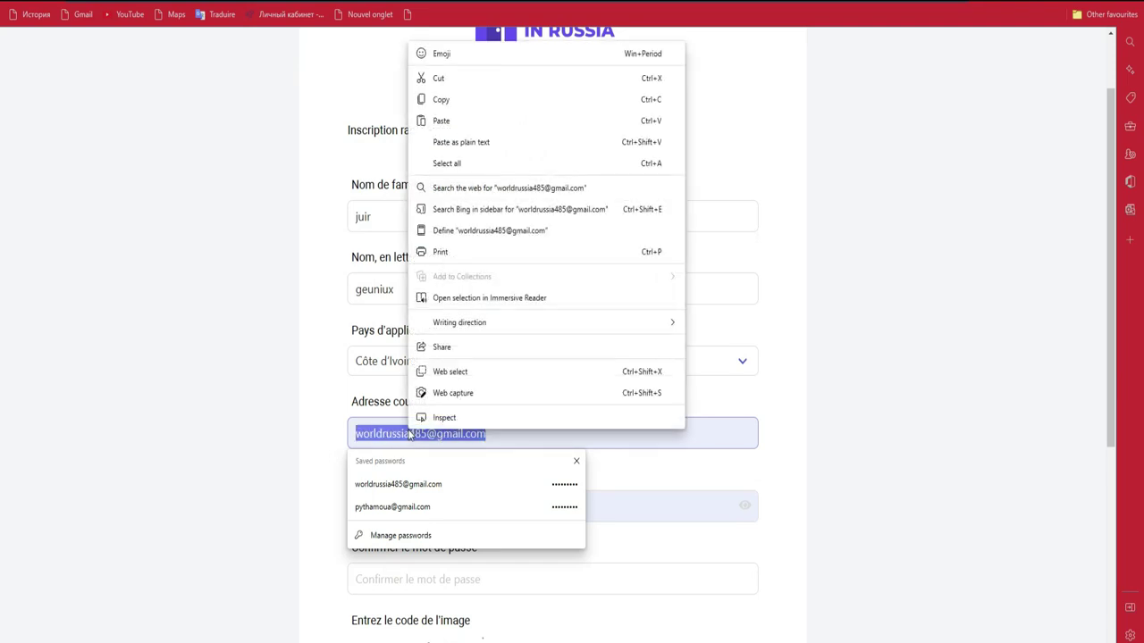
click(454, 121)
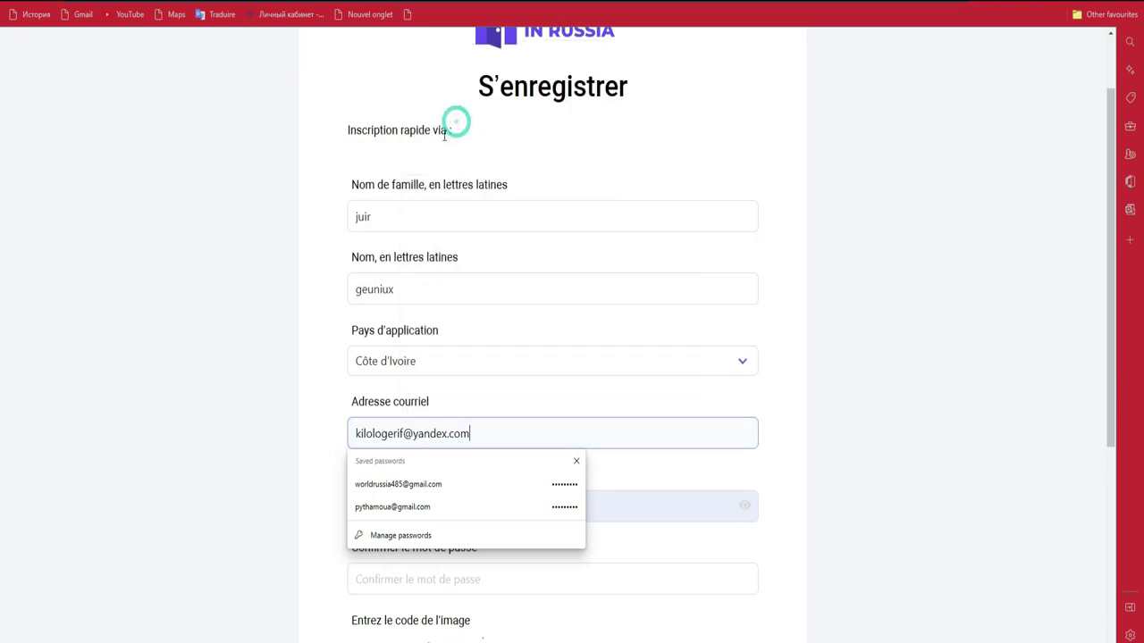
Enter a new password and fill in the confirm-password field
click(307, 472)
click(428, 506)
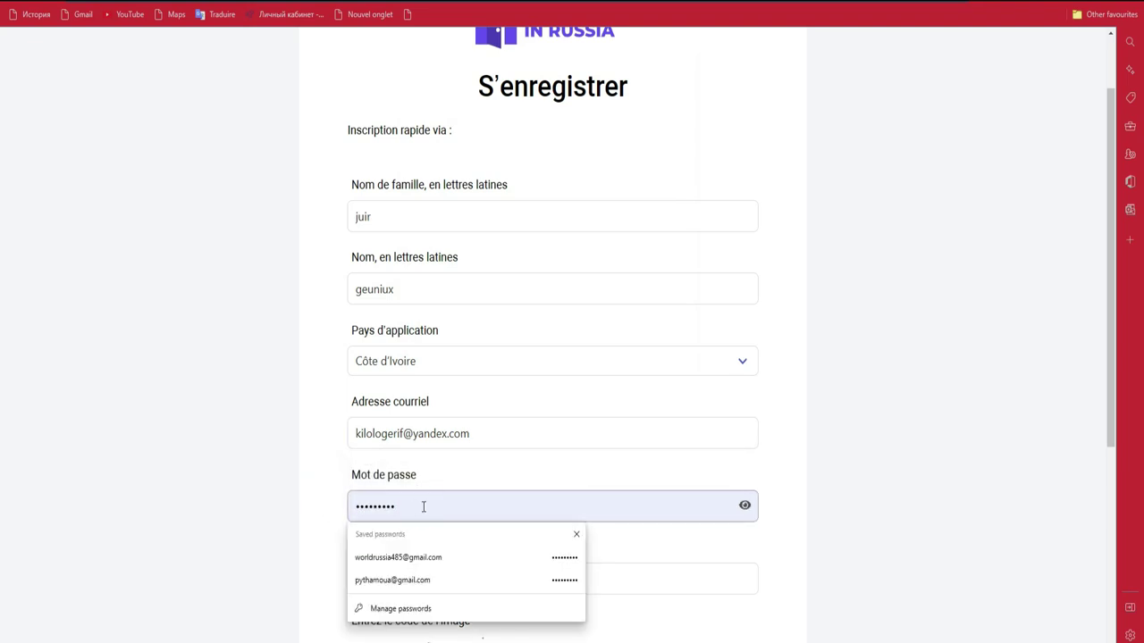
double_click(384, 506)
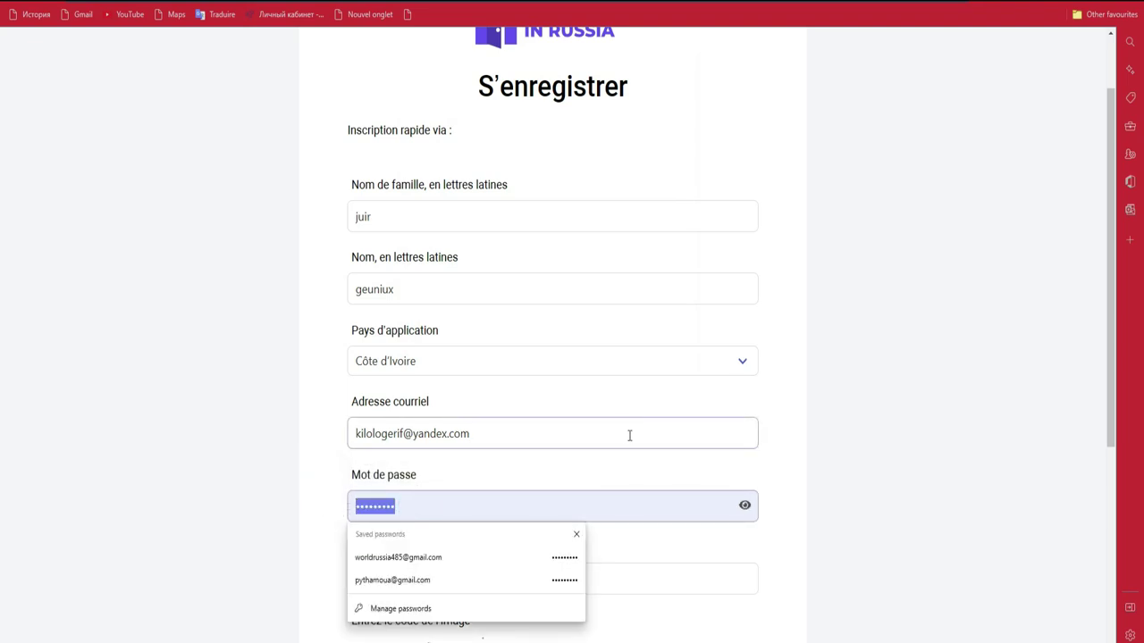
text(a)
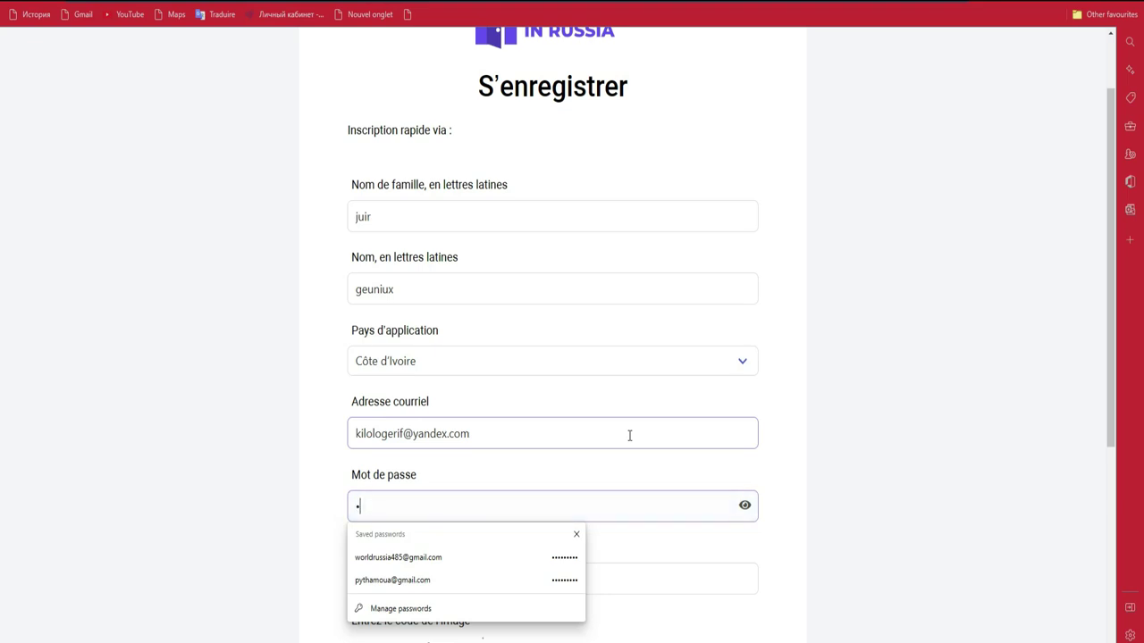
text(aaaaa)
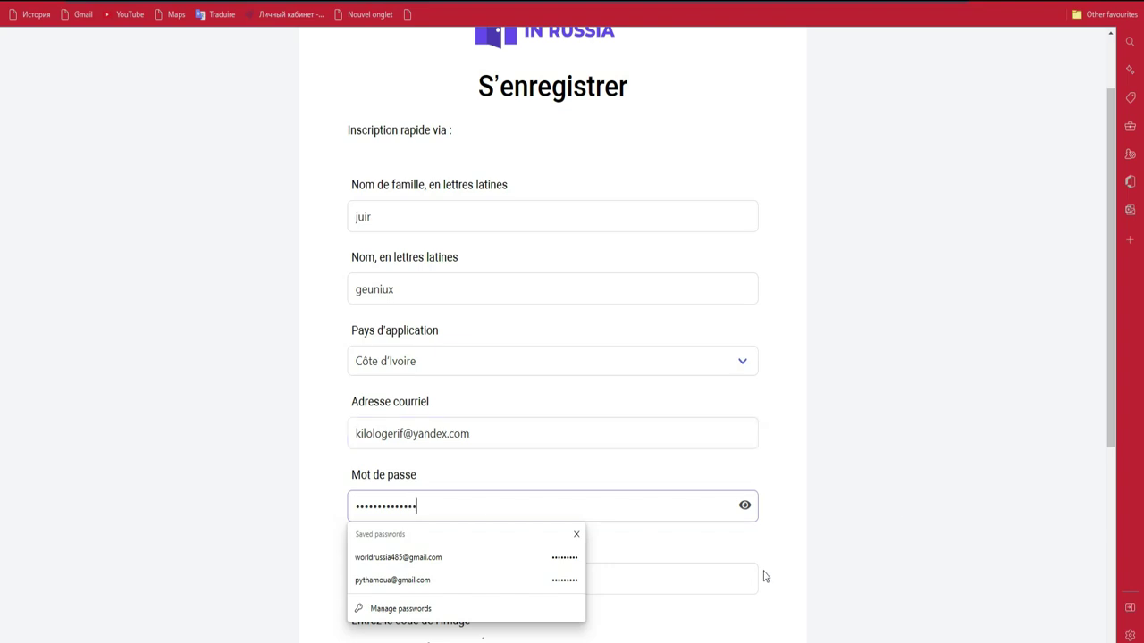
click(787, 557)
click(567, 586)
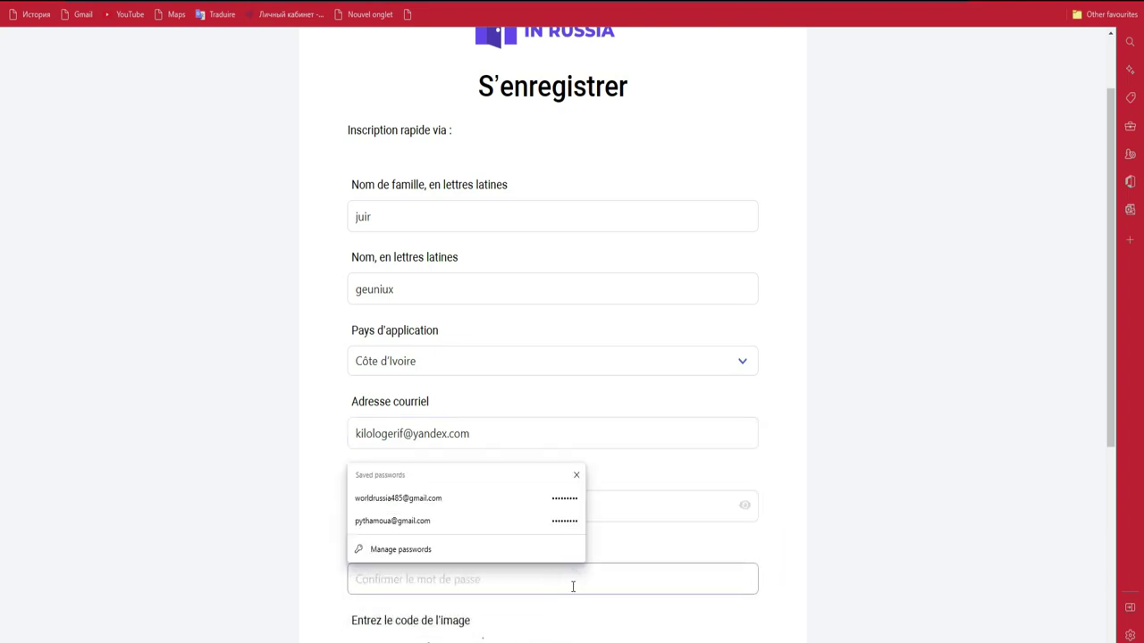
text(a)
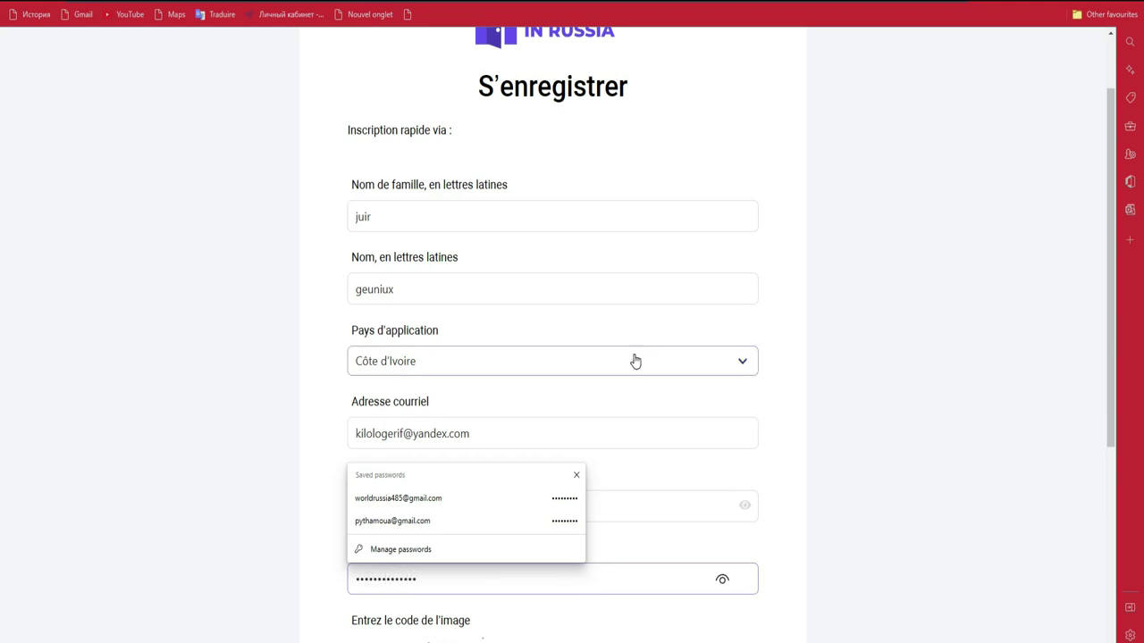
click(793, 565)
drag(1112, 344, 1113, 499)
Enter the image code, accept personal-data processing and cookies, and submit the registration
click(466, 472)
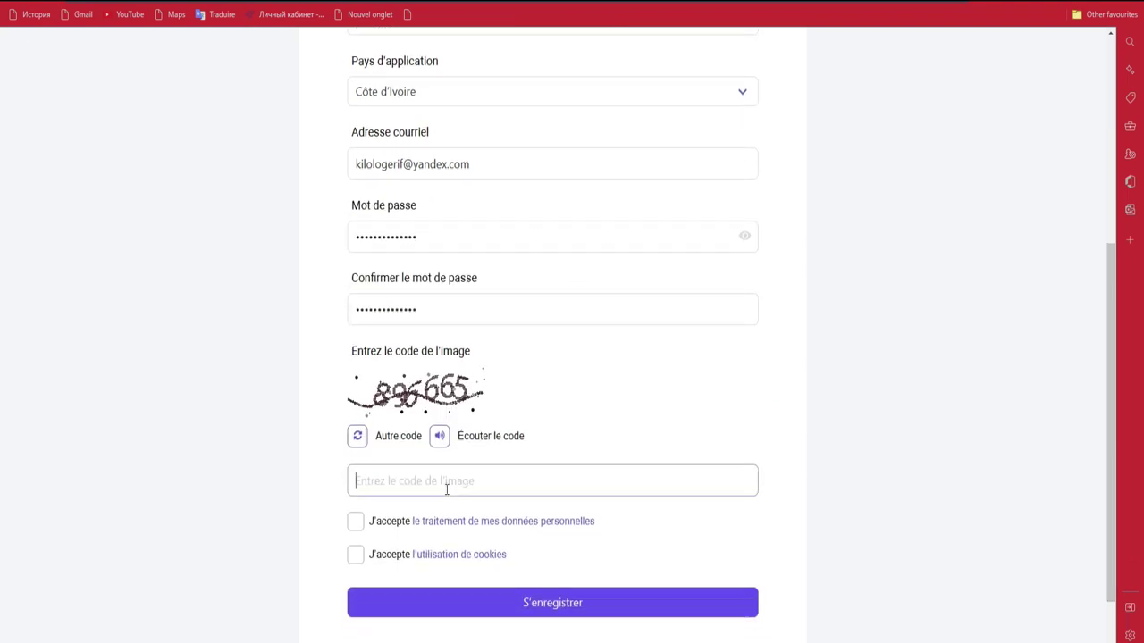
text(896665)
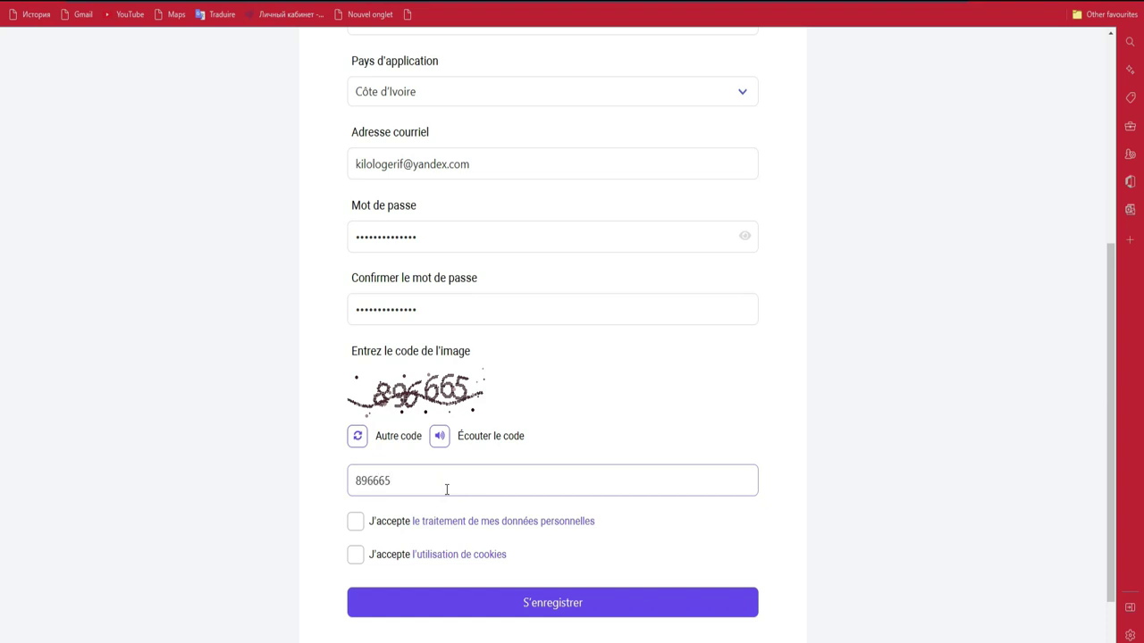
click(356, 523)
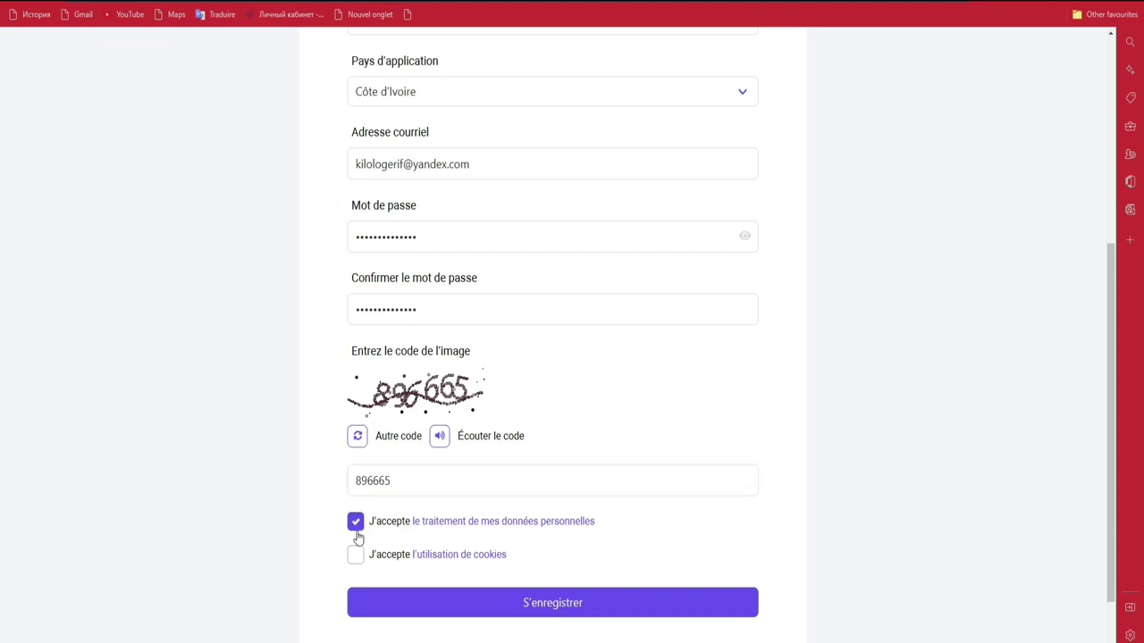
click(355, 556)
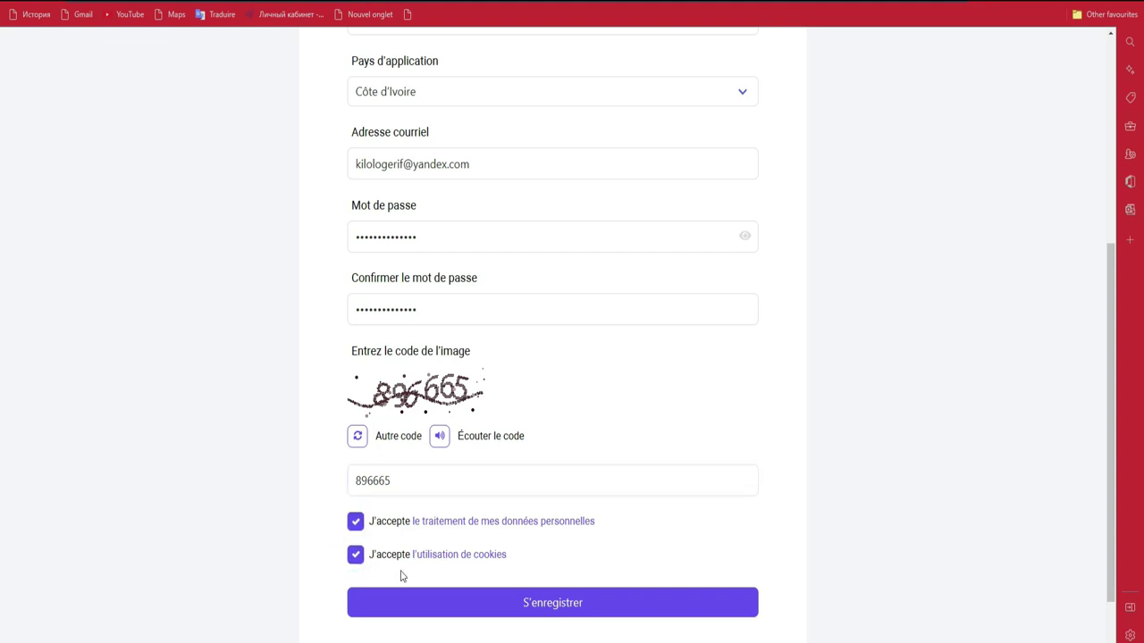
click(564, 612)
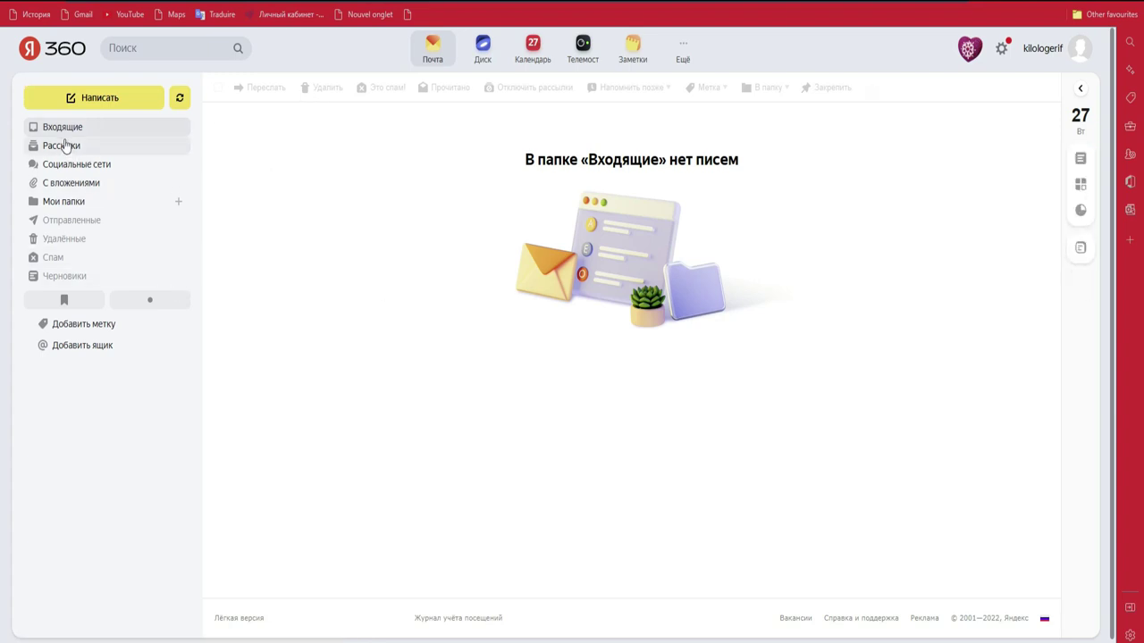
click(61, 149)
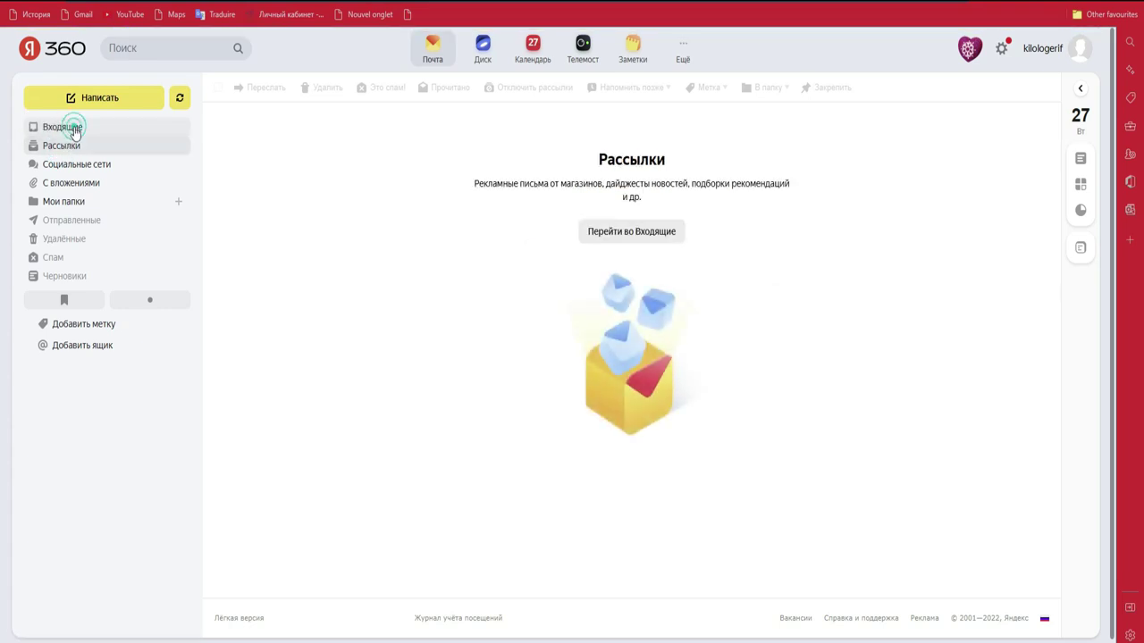
click(72, 127)
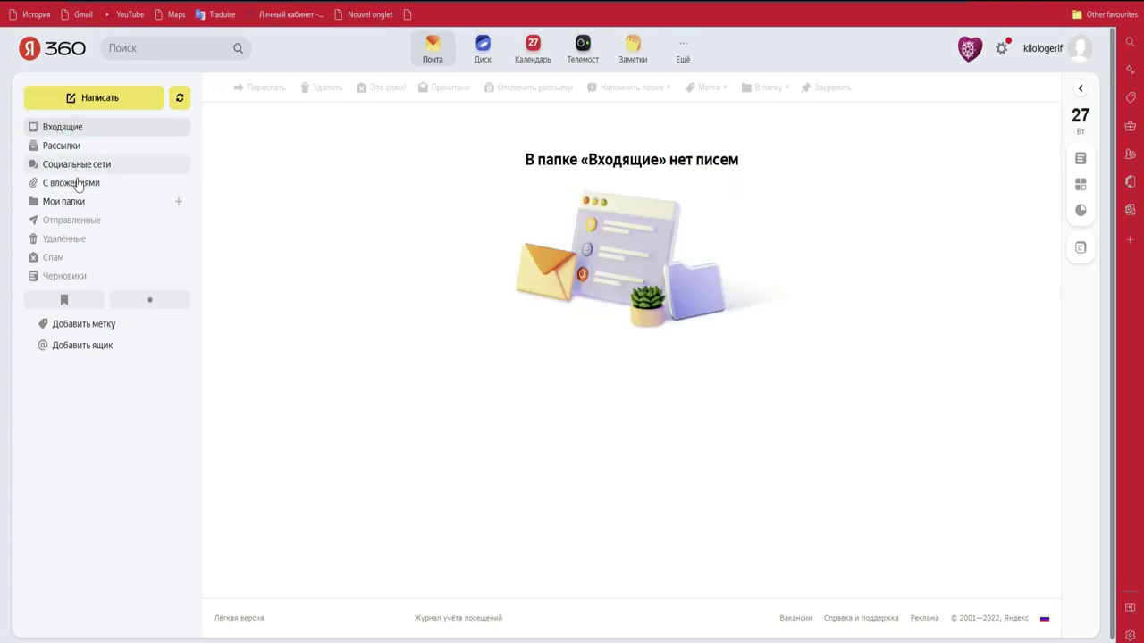
click(69, 164)
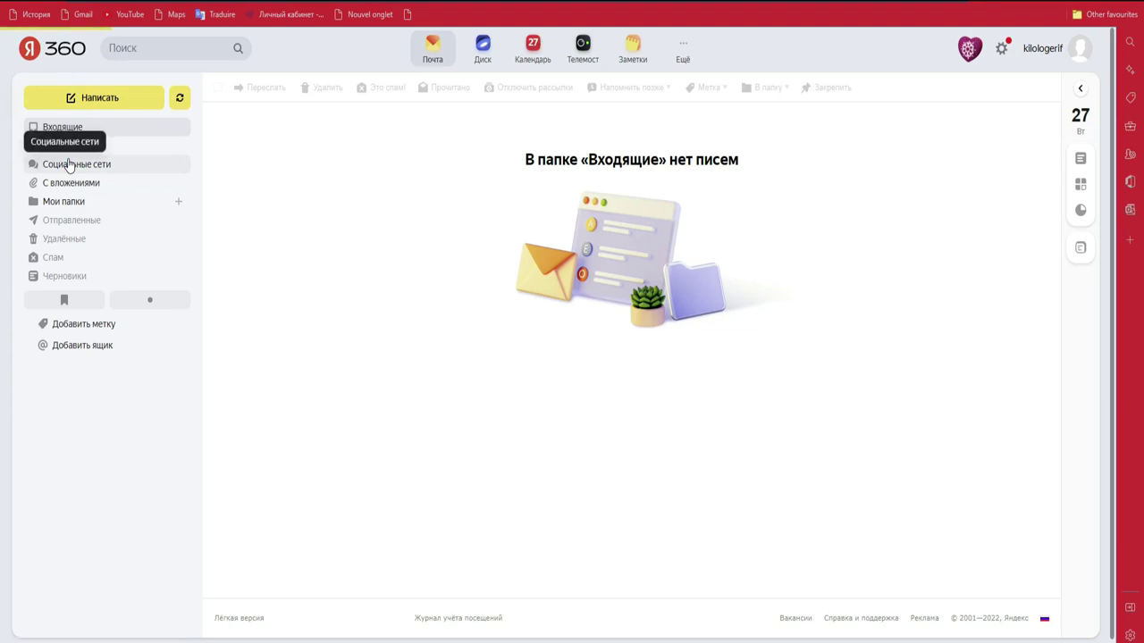
click(67, 130)
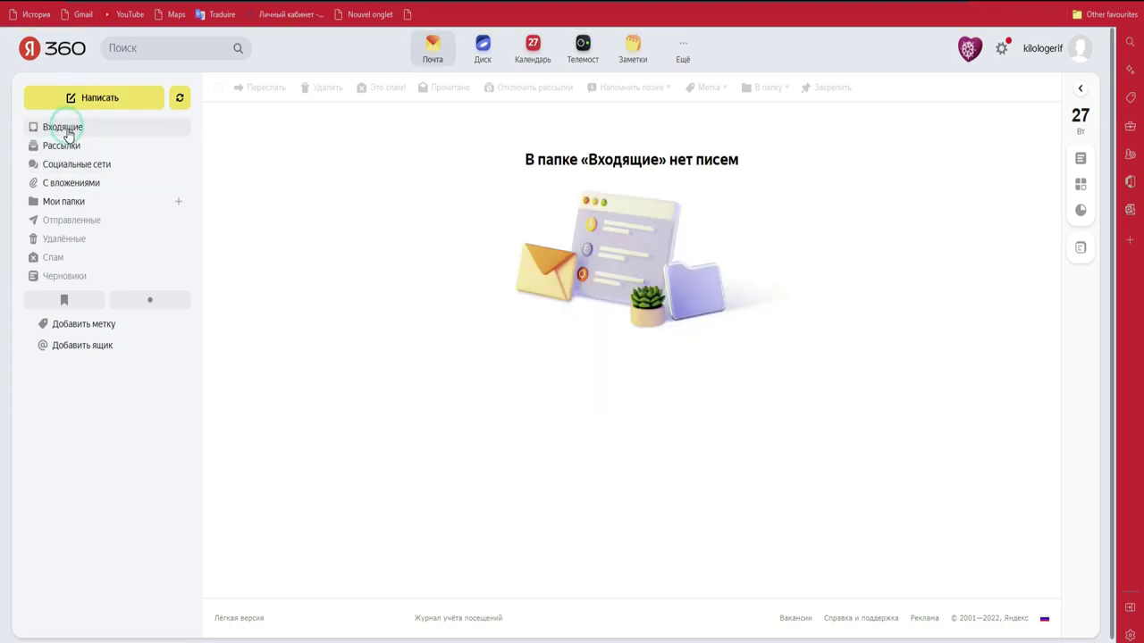
click(447, 56)
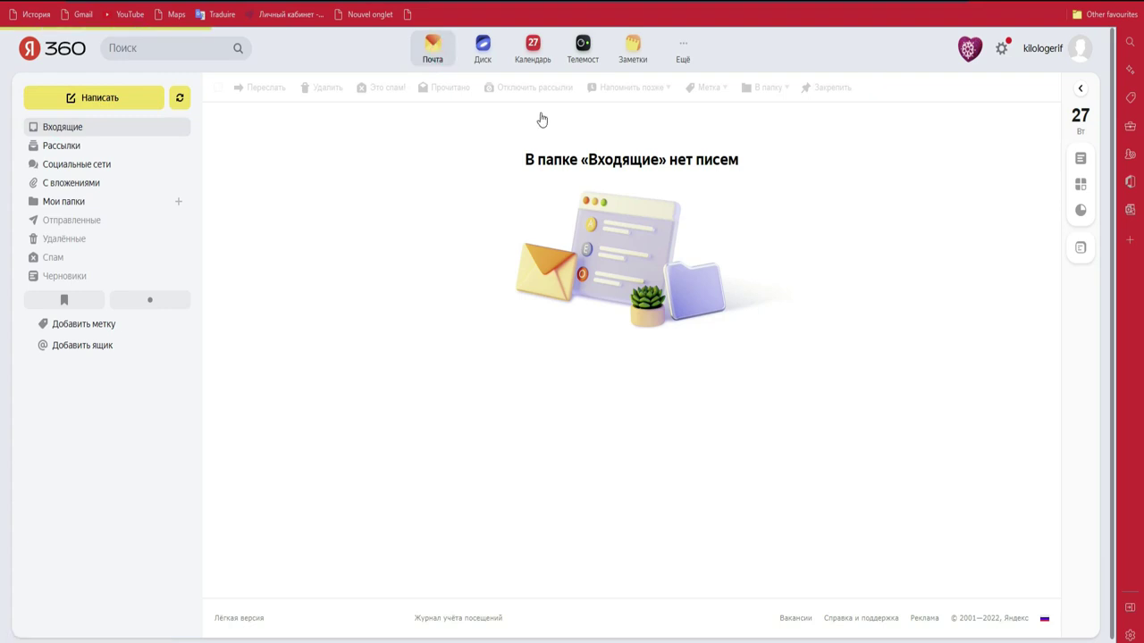